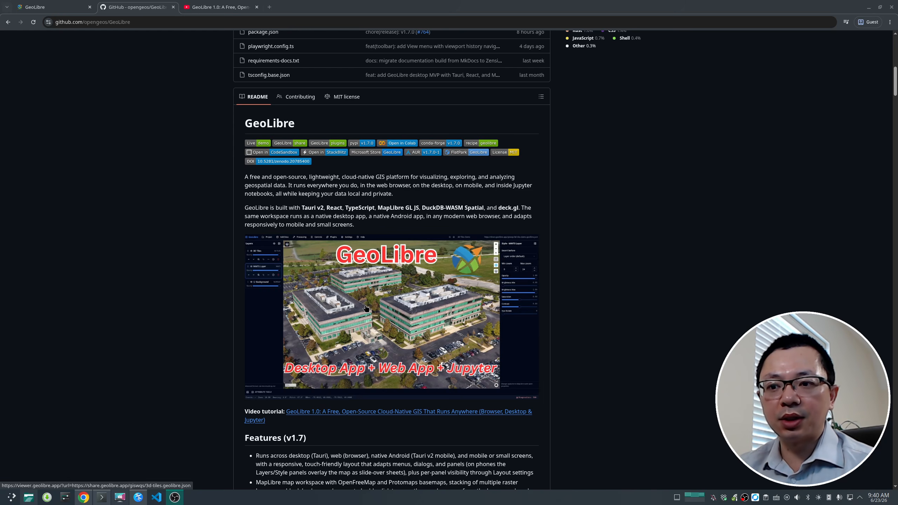
Step: Scroll through the GeoLibre repository README to review its badges and preview image
scroll(307, 352, down, 1)
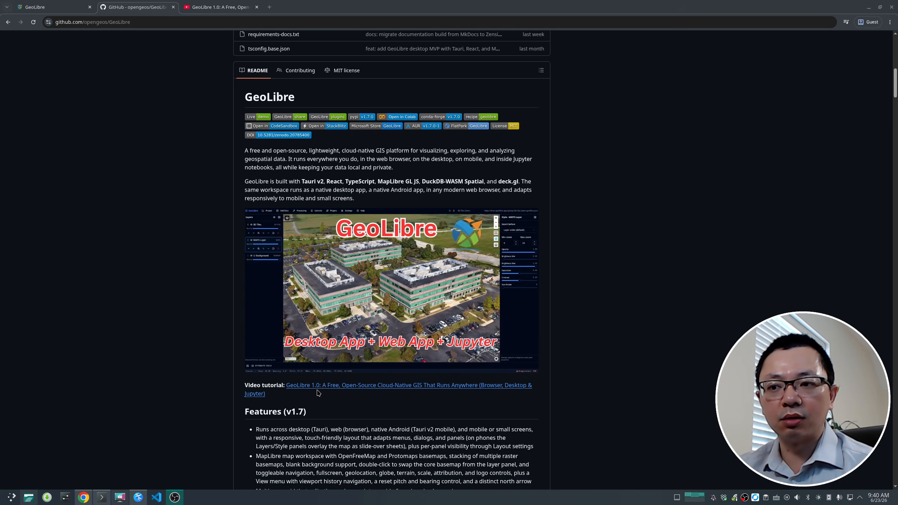
scroll(339, 400, up, 3)
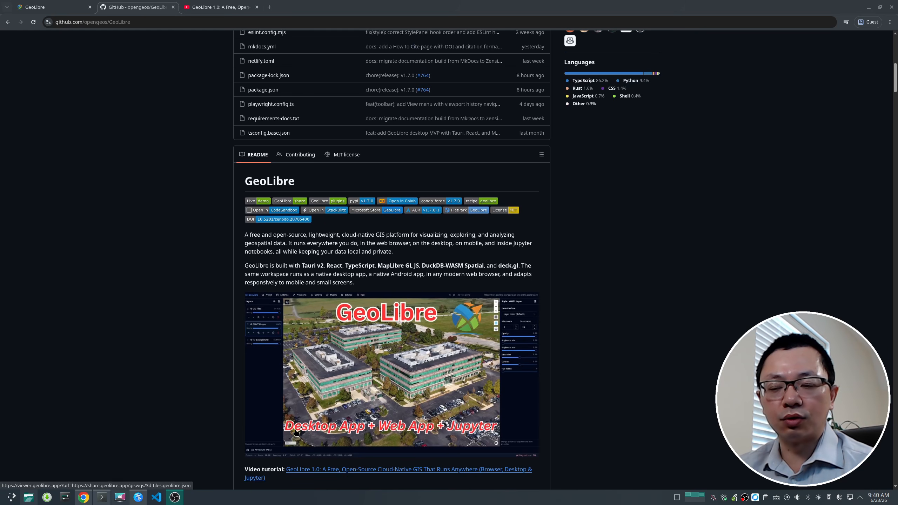
scroll(296, 433, down, 3)
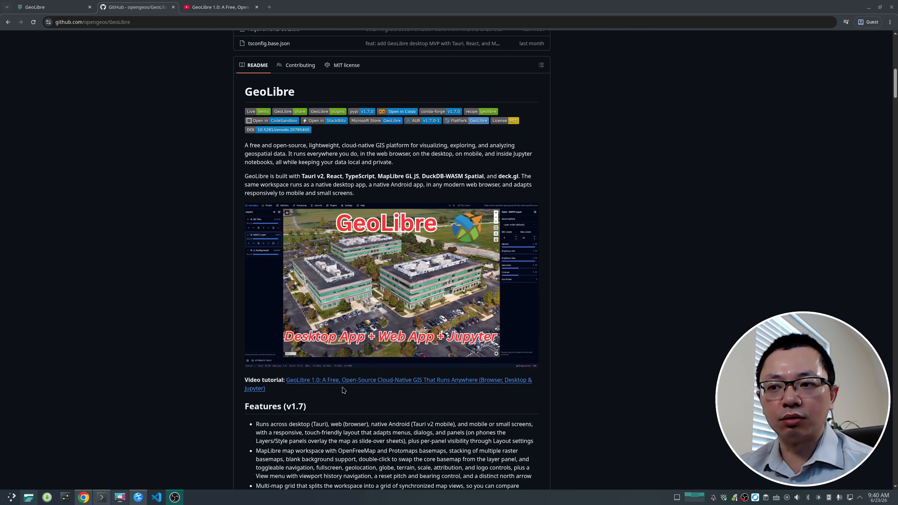
scroll(306, 375, up, 4)
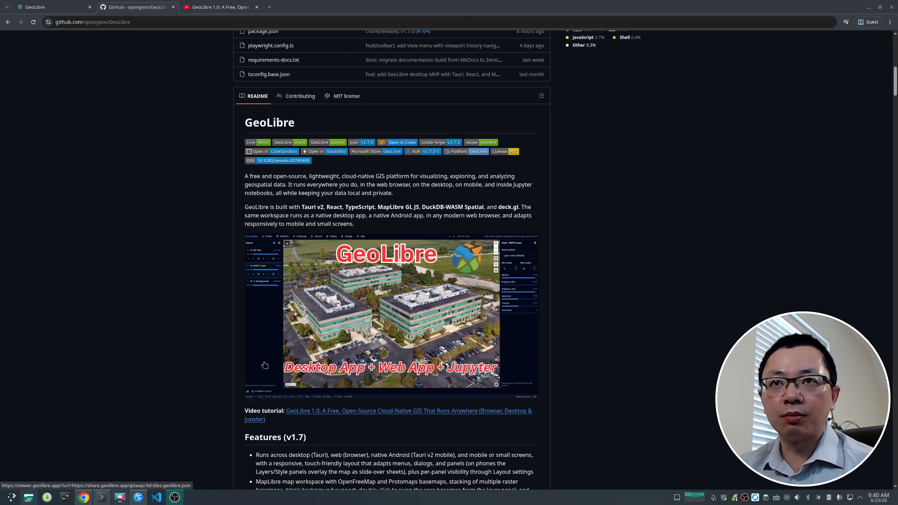
scroll(245, 344, down, 4)
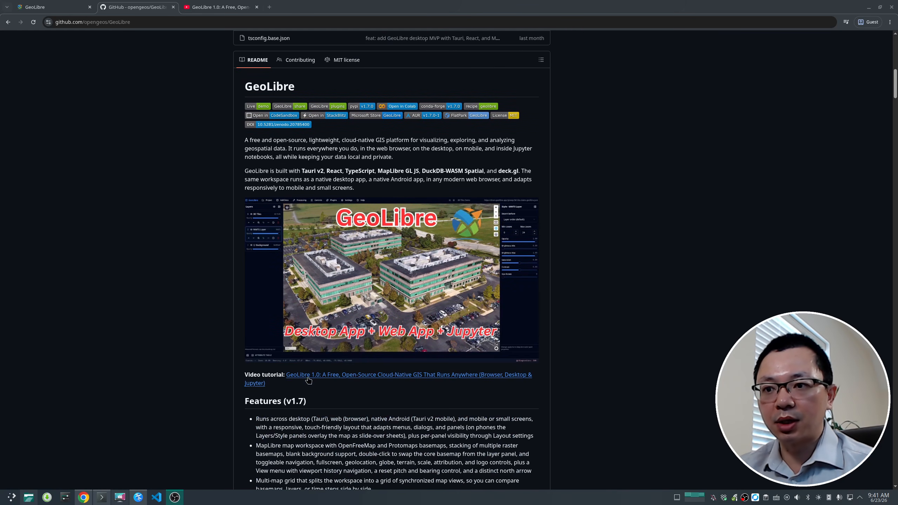
Step: Switch to the video tutorial tab, start playing the video briefly, and close that tab
click(225, 8)
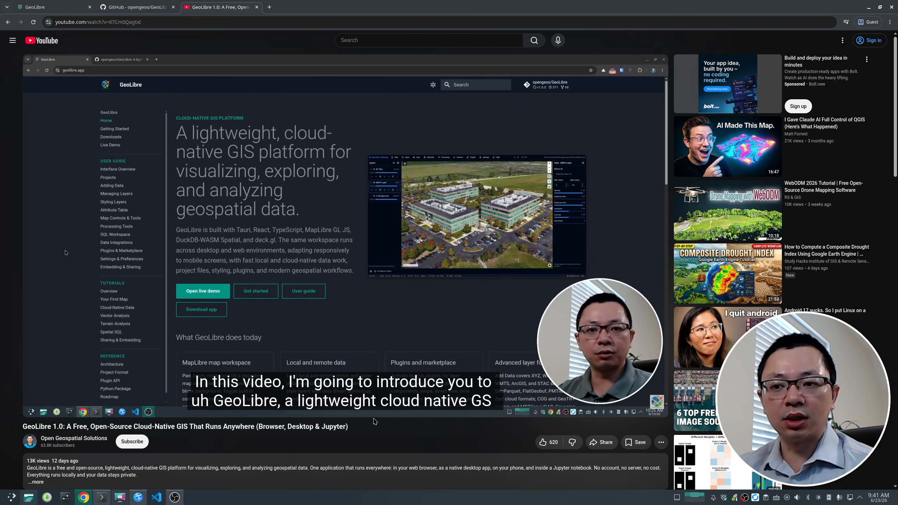
key(space)
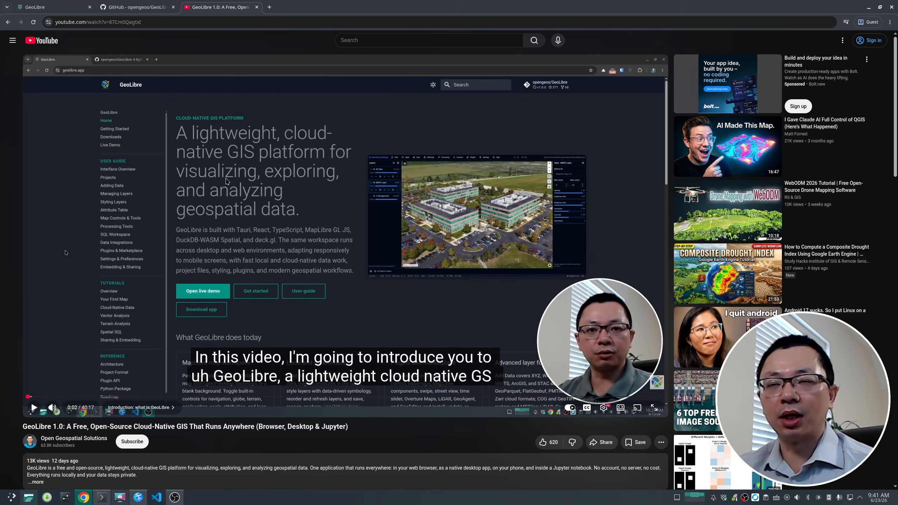
click(257, 7)
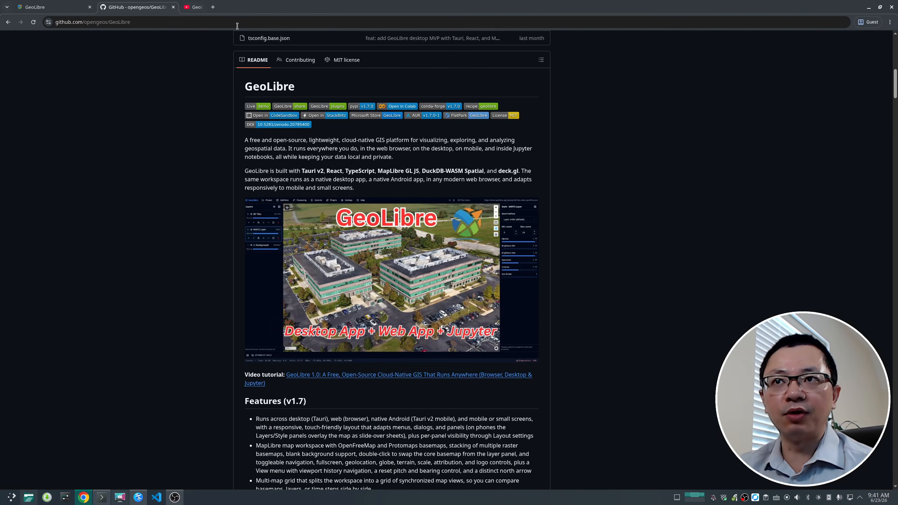
Step: Scroll through the repository's file list, sidebar details and README introduction
scroll(149, 227, up, 15)
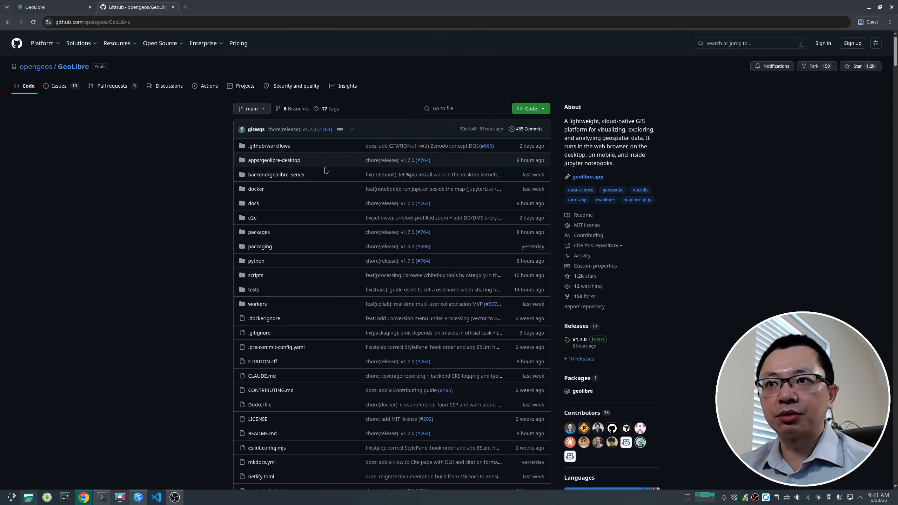
scroll(587, 212, down, 3)
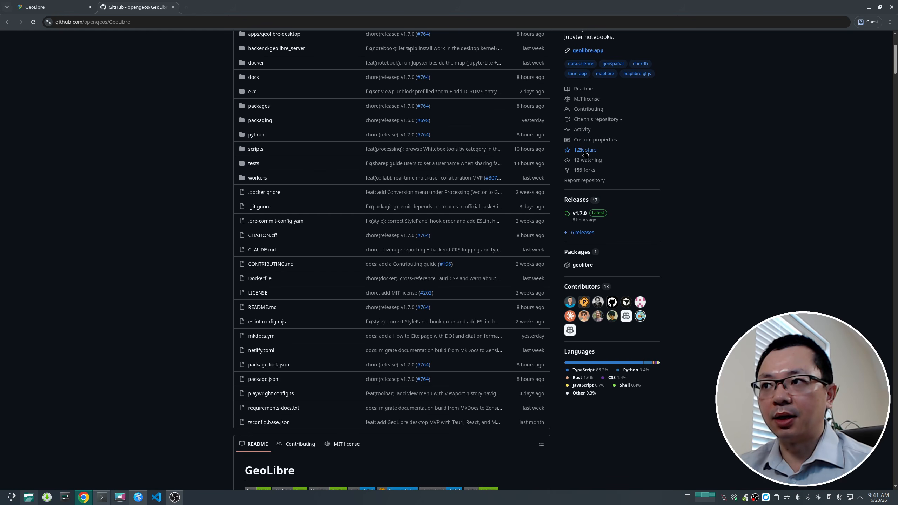
scroll(132, 226, down, 7)
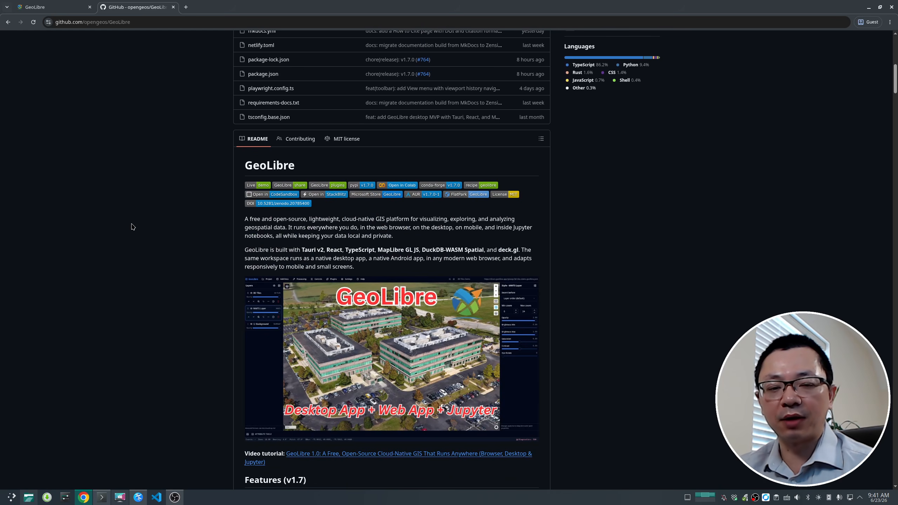
scroll(131, 226, up, 3)
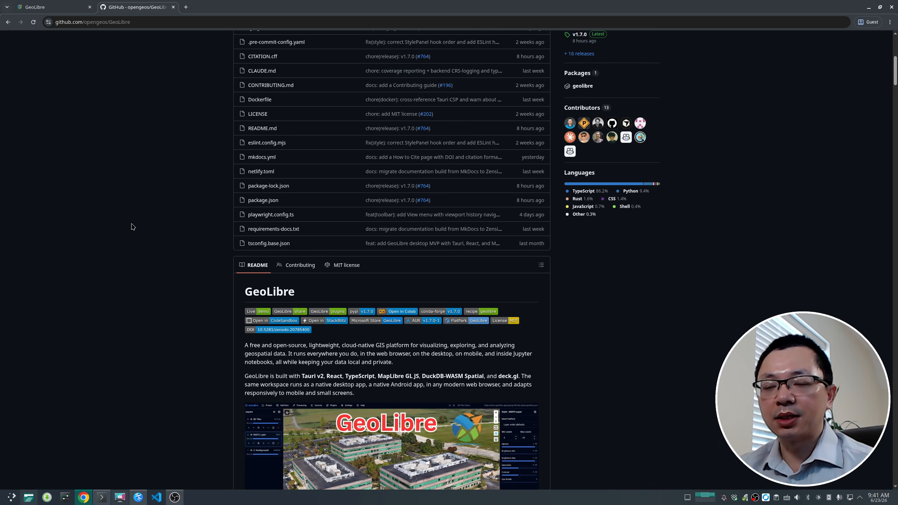
scroll(152, 252, down, 3)
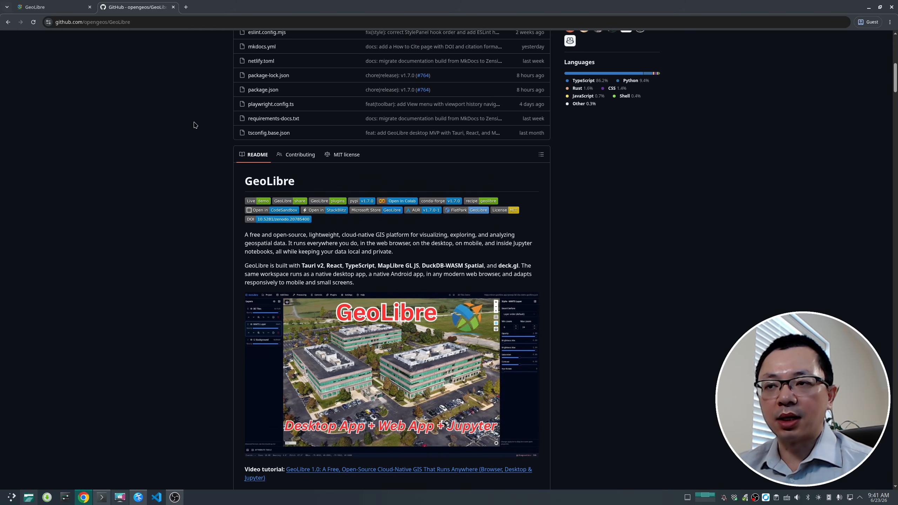
Step: Open the Microsoft Store badge link from the README in a new tab and switch to it
right_click(375, 209)
click(392, 214)
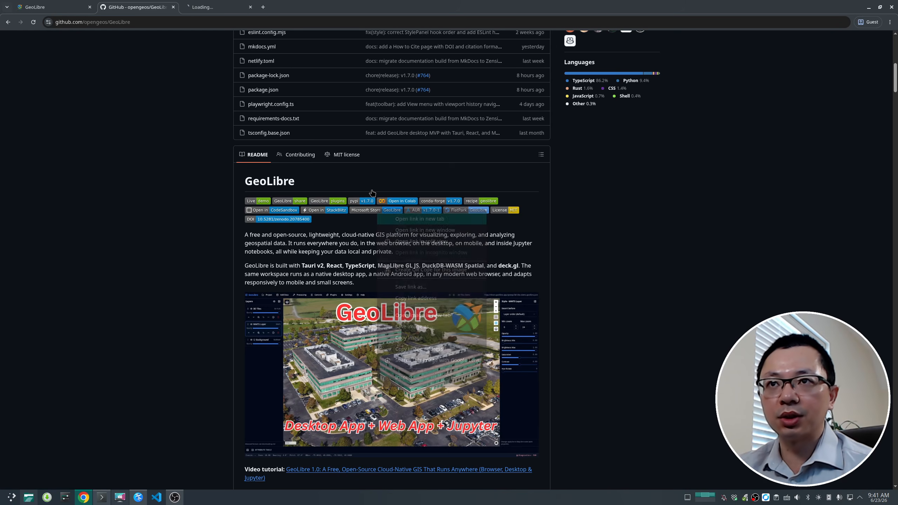
click(211, 7)
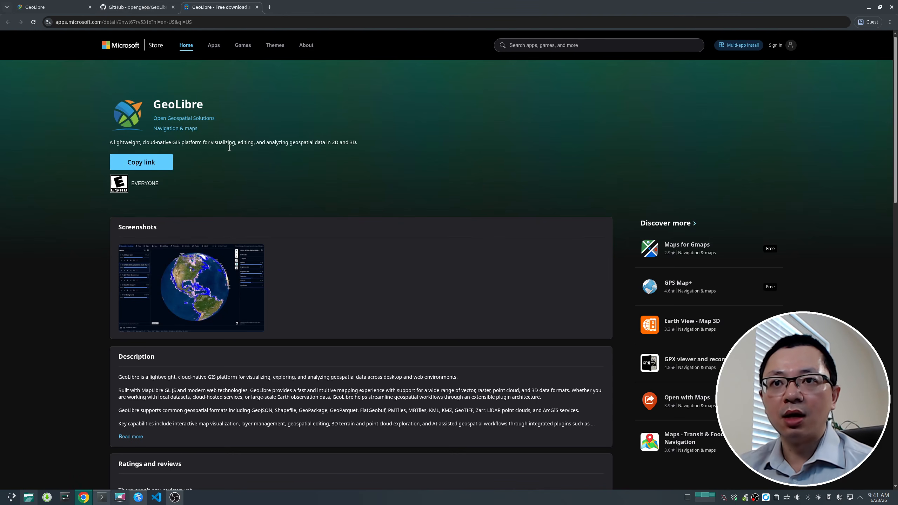
Step: Browse the GeoLibre Microsoft Store listing, including its description, features and what's new section
scroll(238, 248, down, 5)
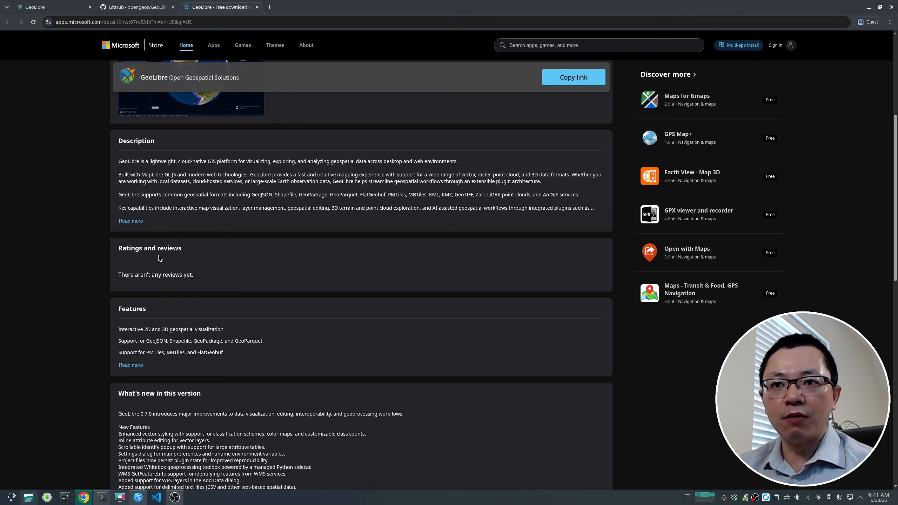
scroll(159, 258, up, 5)
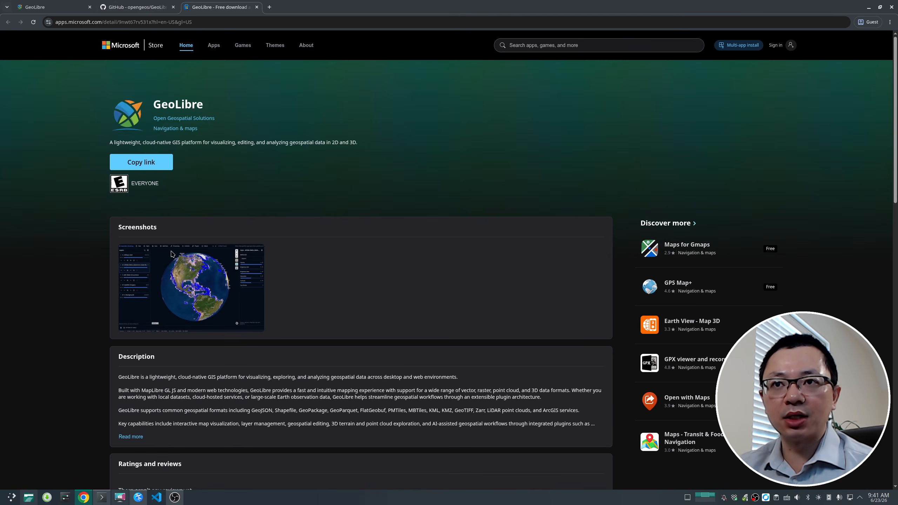
scroll(156, 264, down, 8)
drag(132, 293, 150, 293)
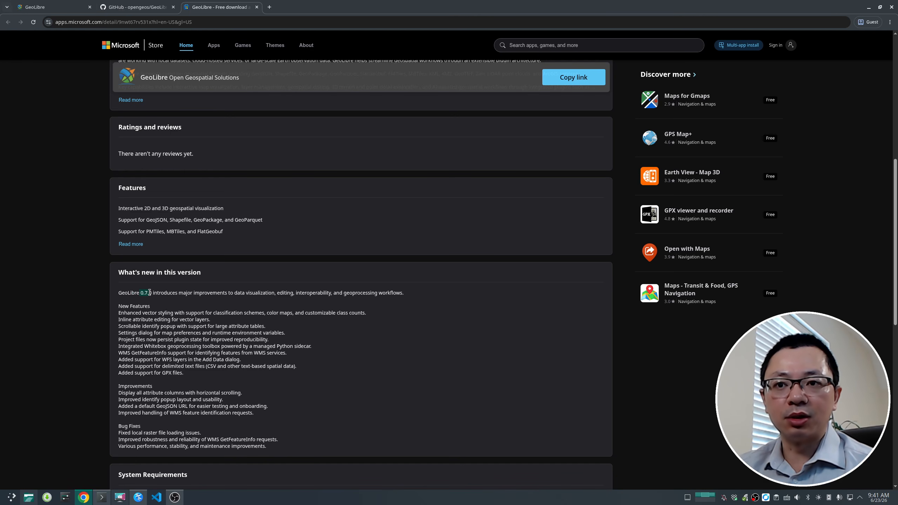
scroll(150, 293, up, 8)
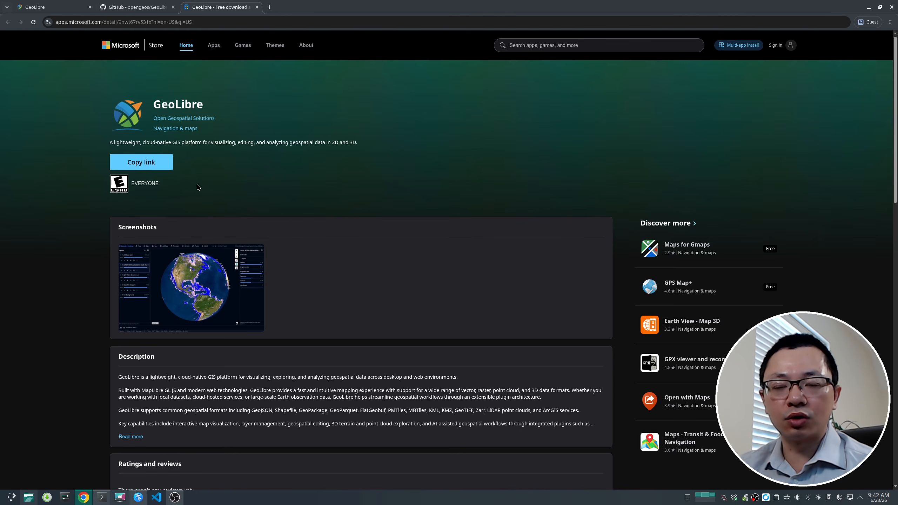
Step: Return to the GitHub repository tab and open its Releases page
click(131, 5)
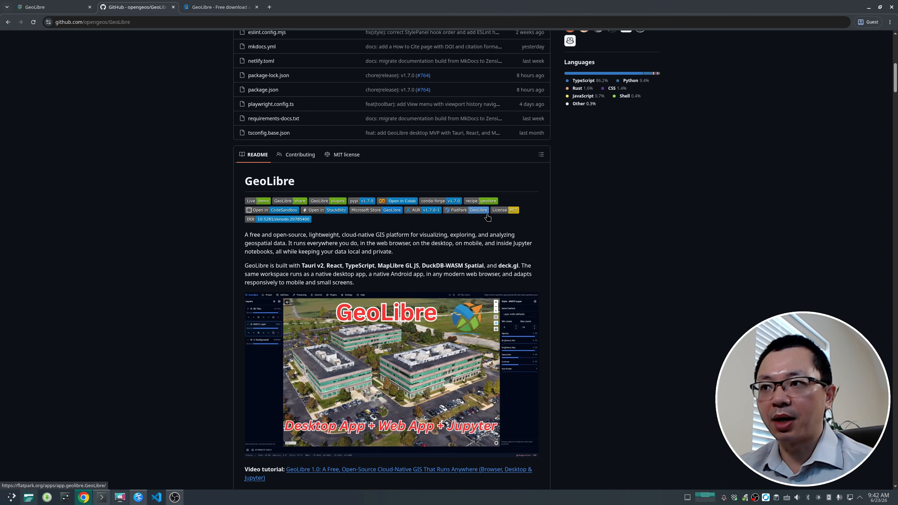
scroll(426, 230, up, 10)
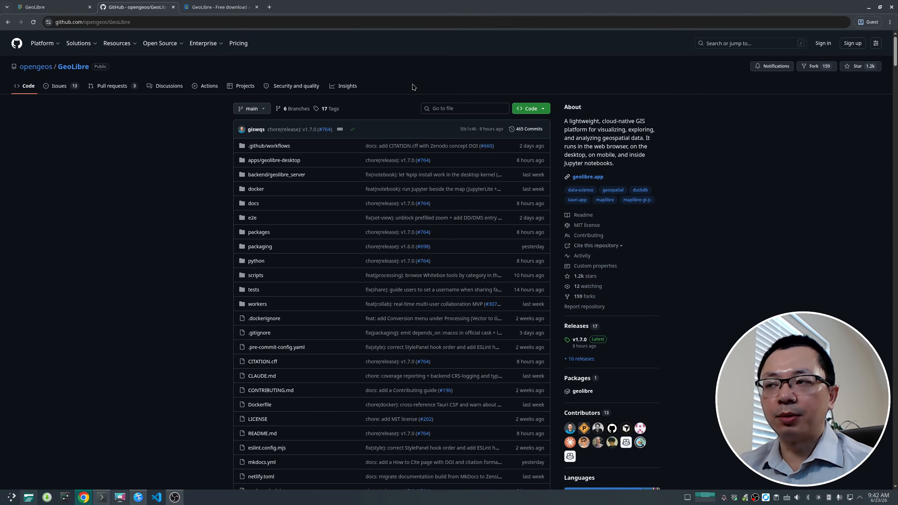
scroll(581, 200, down, 4)
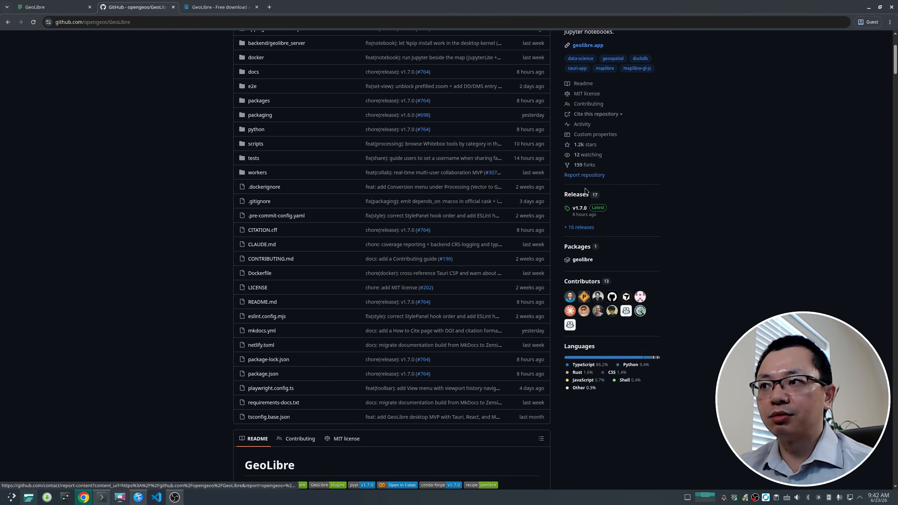
click(582, 198)
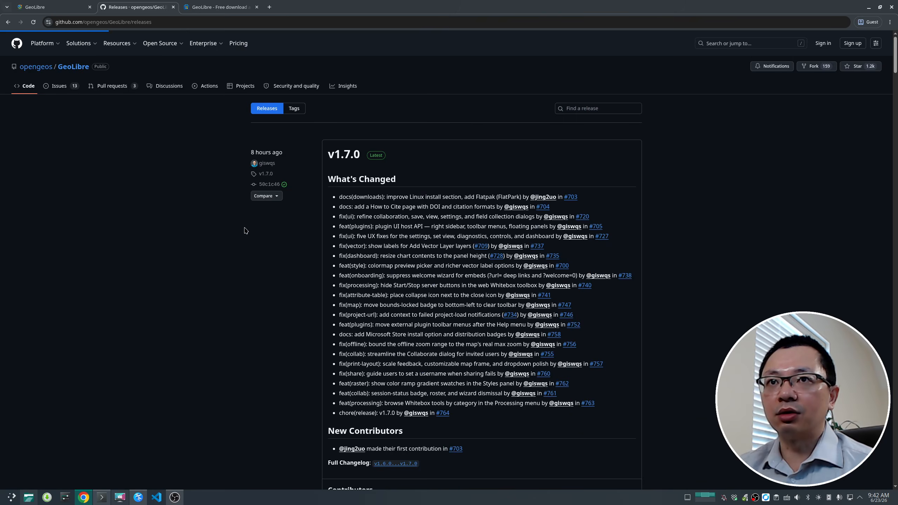
Step: Scroll through the v1.7.0 release notes and its list of downloadable assets
scroll(246, 231, down, 6)
scroll(245, 230, down, 6)
click(362, 244)
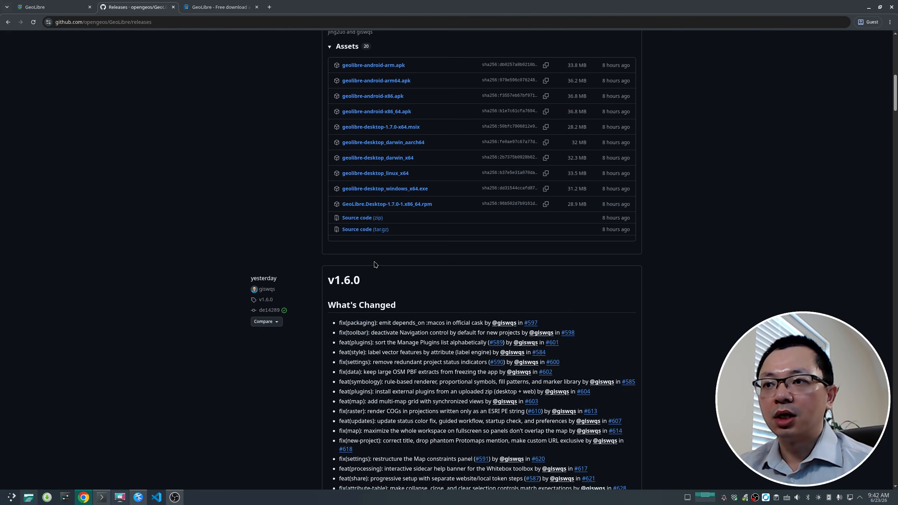
scroll(368, 248, up, 3)
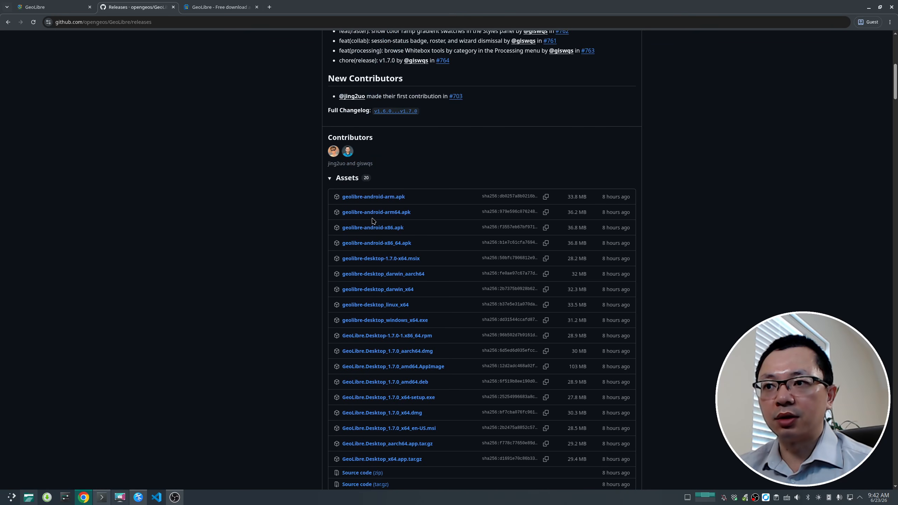
scroll(372, 227, down, 2)
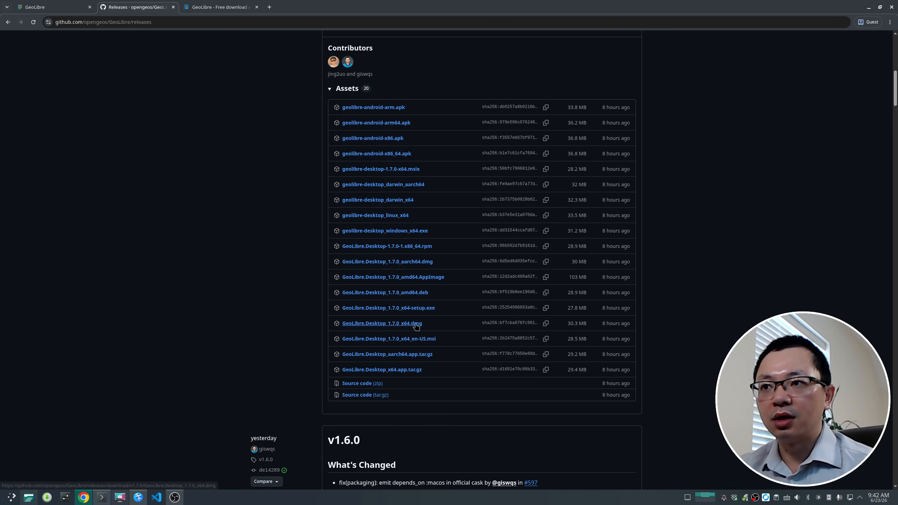
scroll(398, 243, up, 3)
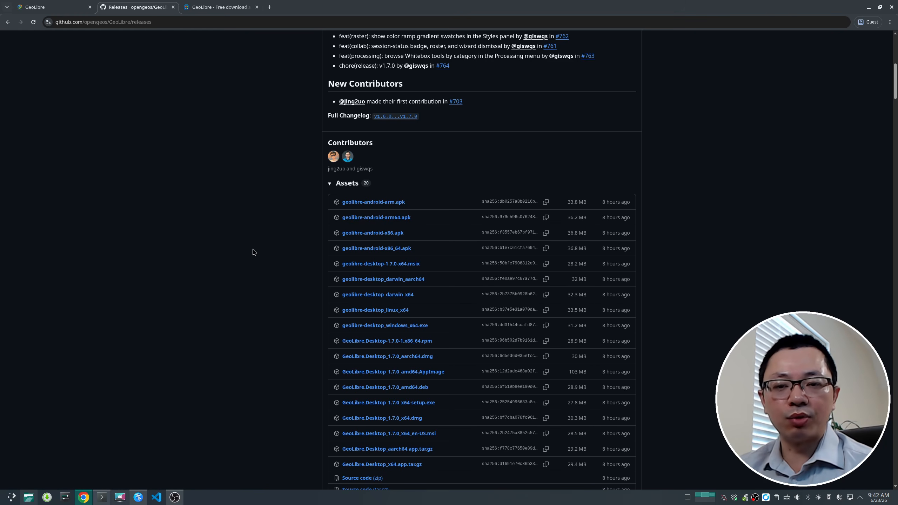
scroll(253, 252, down, 6)
scroll(254, 252, up, 5)
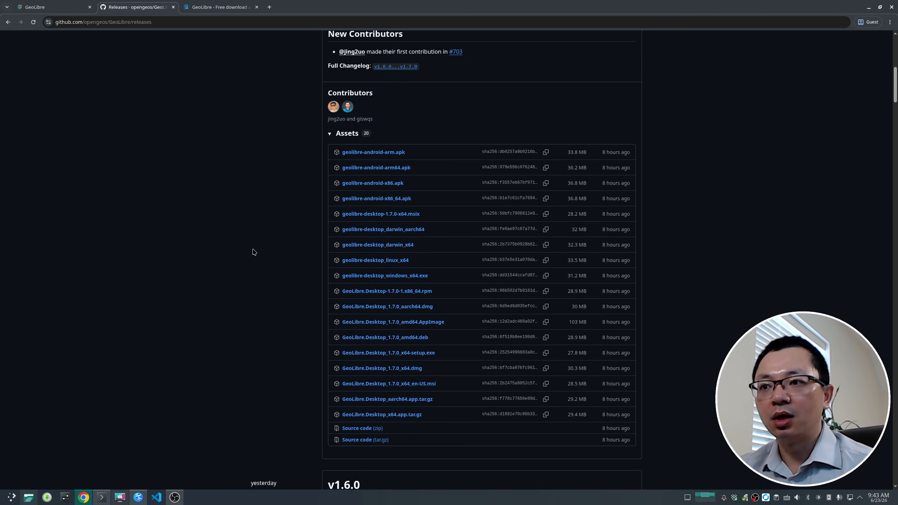
scroll(253, 252, up, 8)
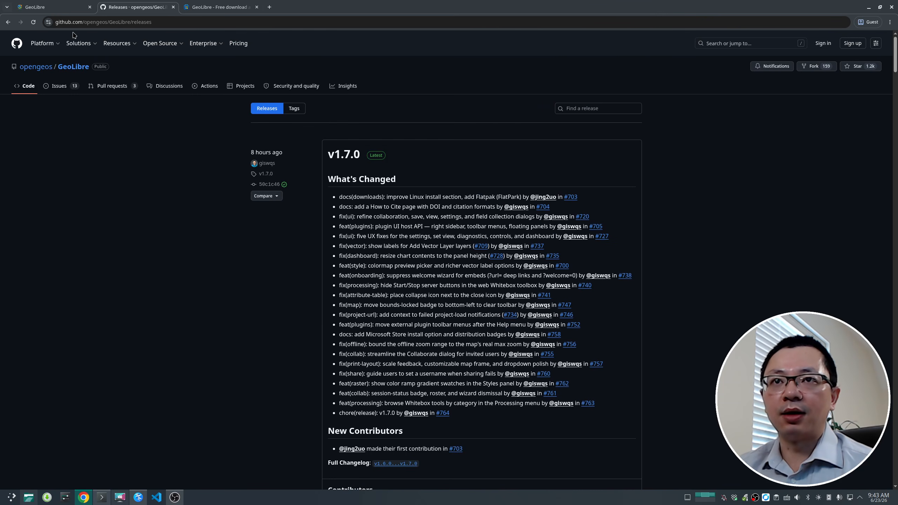
Step: Go back to the repository main page and scroll through it to the top
click(8, 22)
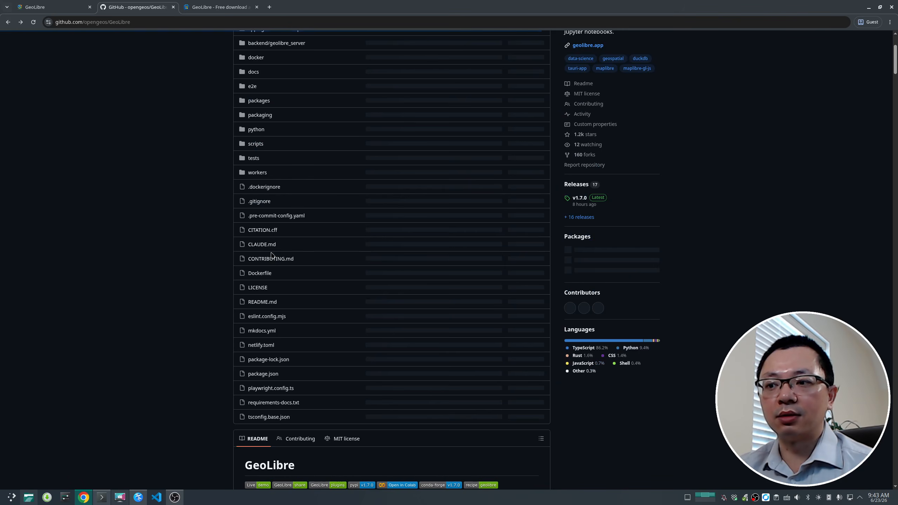
scroll(300, 253, down, 6)
scroll(300, 253, down, 5)
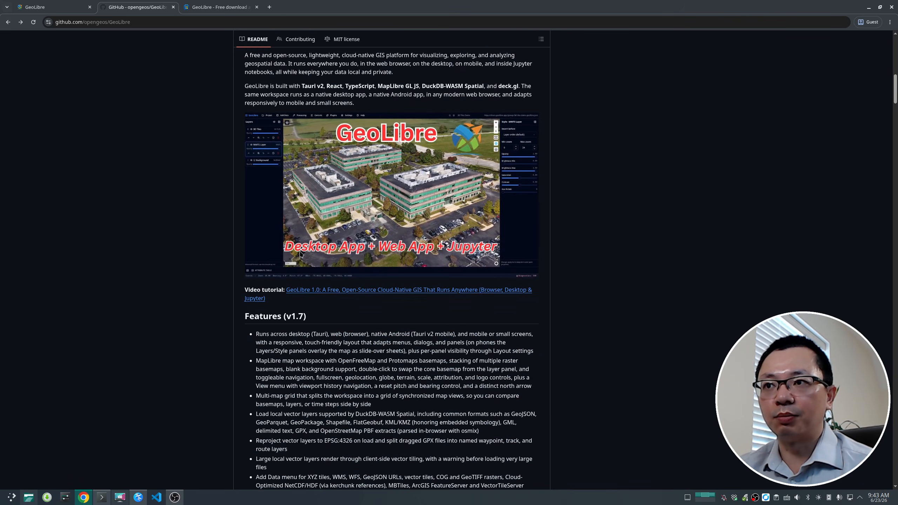
scroll(300, 252, up, 6)
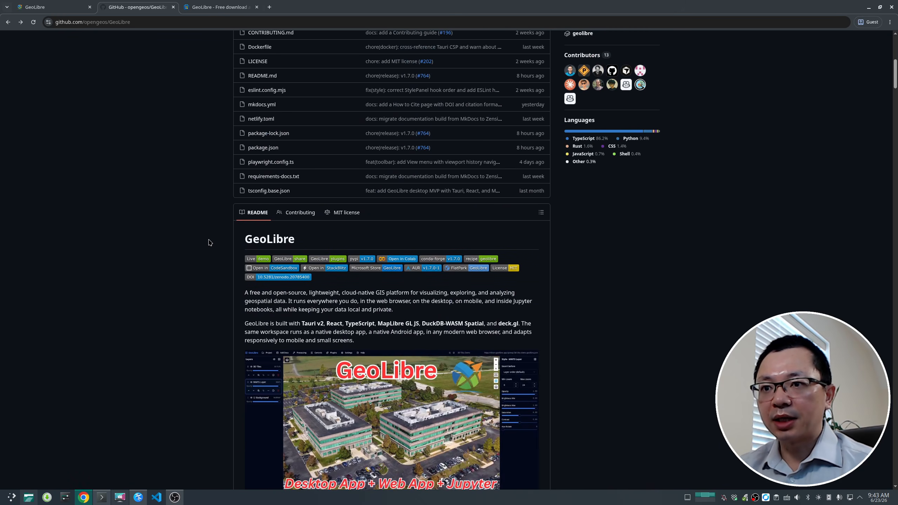
scroll(209, 243, up, 10)
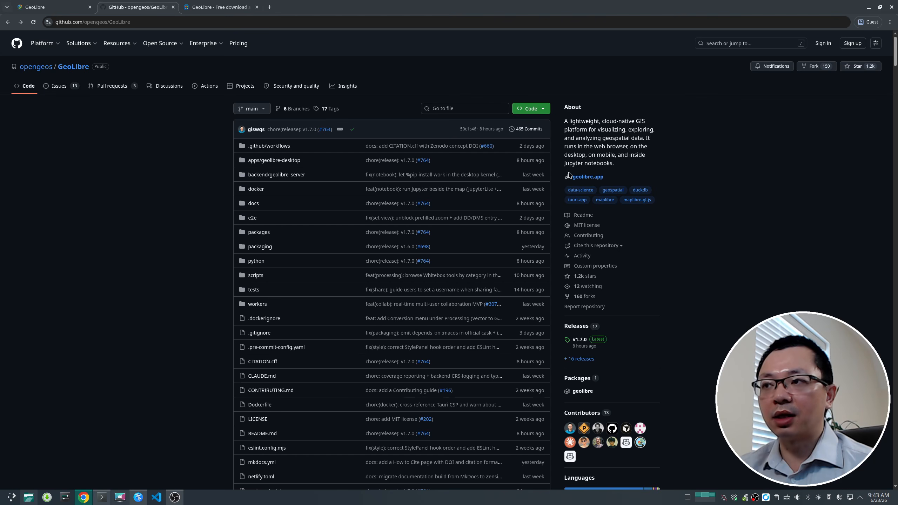
Step: Open the geolibre.app website link in a new tab and close the Microsoft Store tab
right_click(590, 176)
click(617, 184)
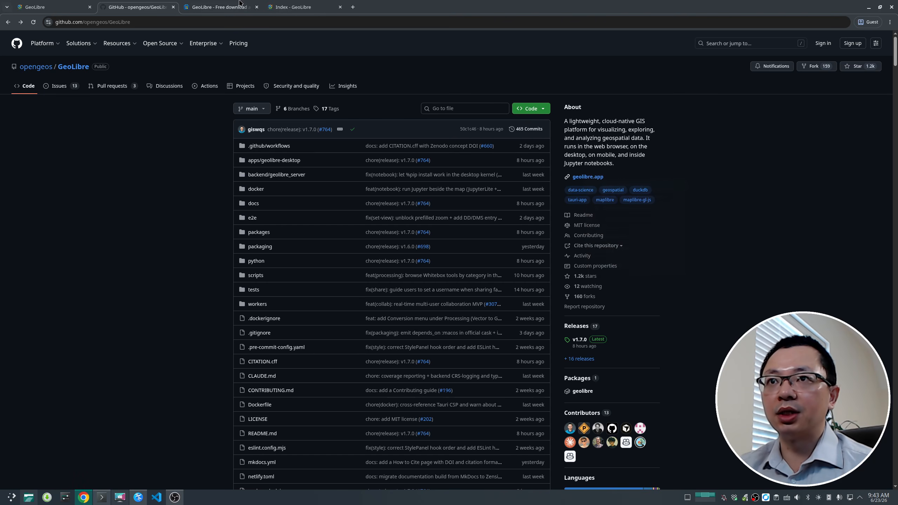
click(257, 7)
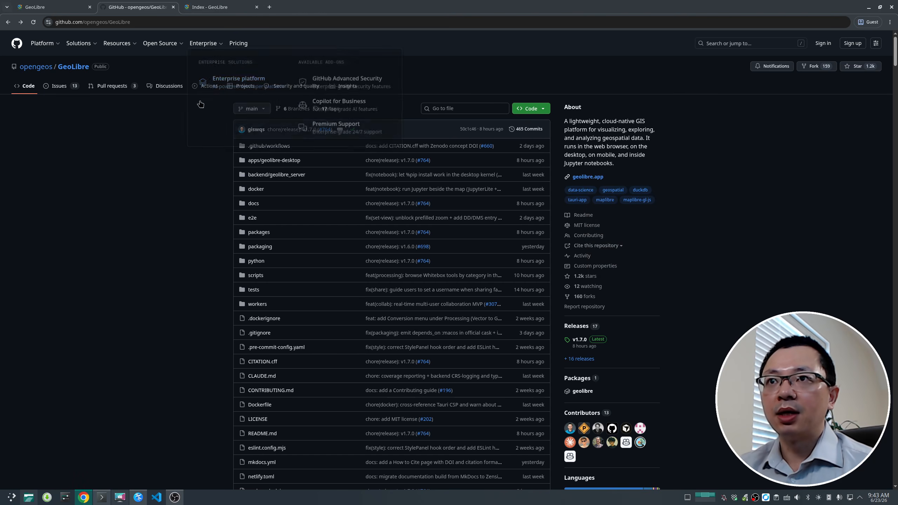
Step: Browse the geolibre.app website homepage and open the live demo
click(214, 8)
scroll(300, 242, down, 2)
scroll(300, 243, down, 3)
scroll(148, 233, down, 5)
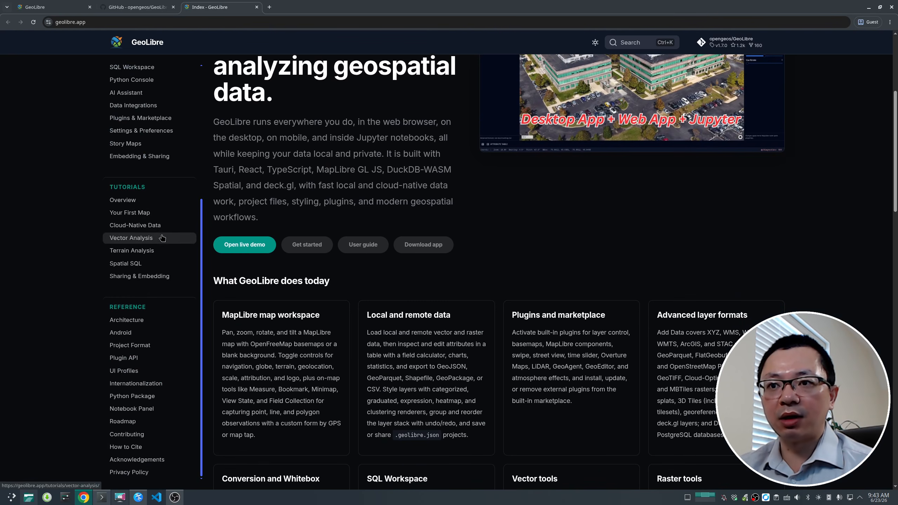
scroll(149, 435, up, 5)
scroll(245, 100, down, 3)
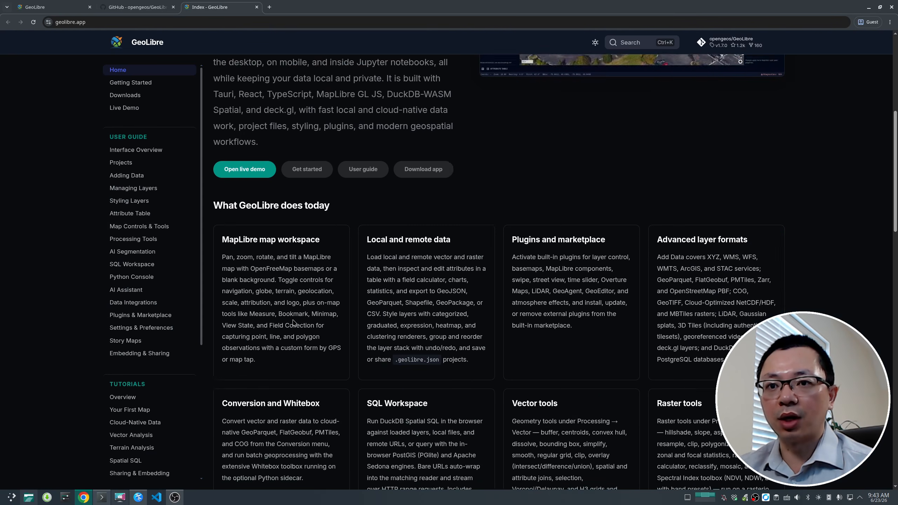
scroll(163, 310, down, 5)
scroll(162, 311, up, 5)
scroll(282, 226, up, 7)
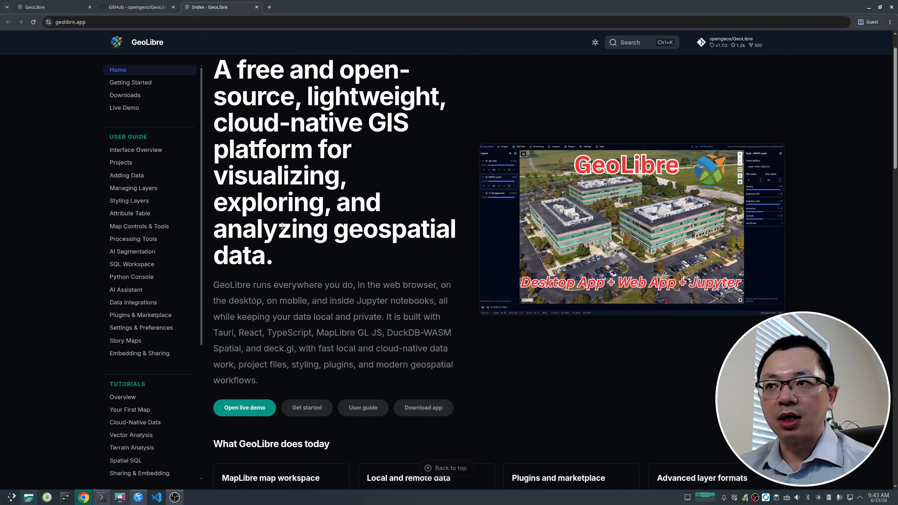
click(243, 412)
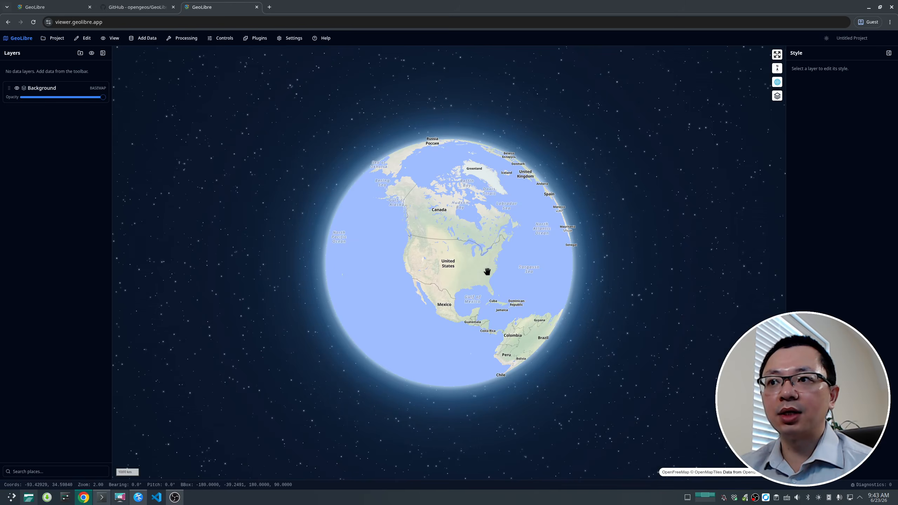
Step: Create a new project with the Positron basemap
mouse_move(487, 271)
mouse_down()
mouse_move(417, 262)
mouse_move(461, 261)
mouse_move(417, 282)
mouse_move(511, 271)
mouse_move(439, 293)
mouse_move(433, 246)
mouse_move(481, 261)
mouse_up()
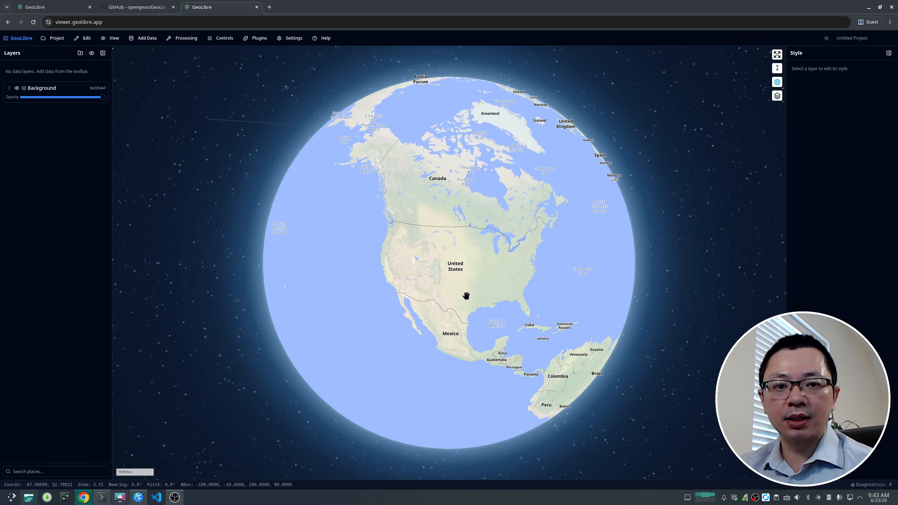
drag(464, 296, 497, 333)
drag(437, 300, 449, 285)
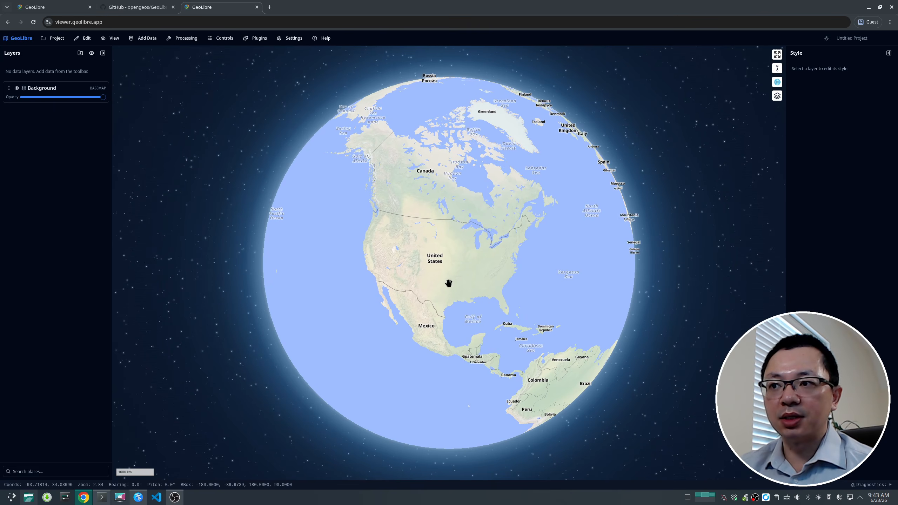
click(53, 38)
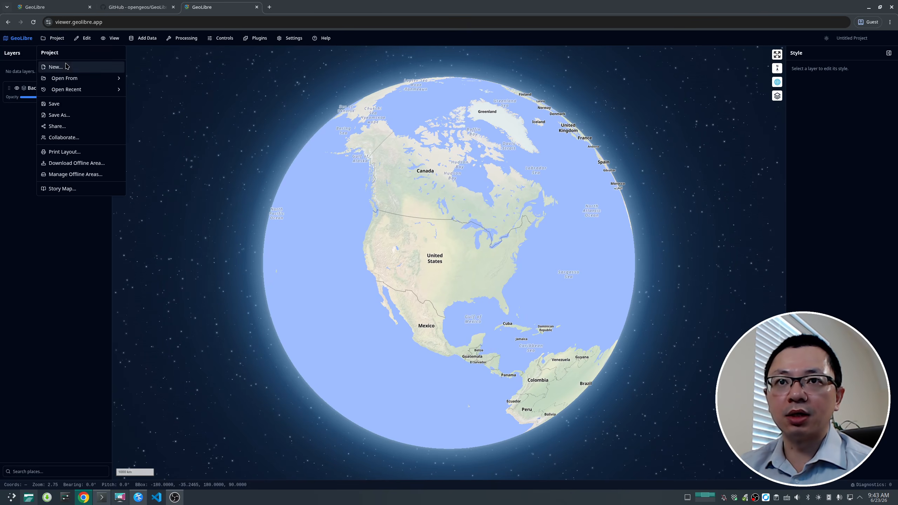
click(53, 68)
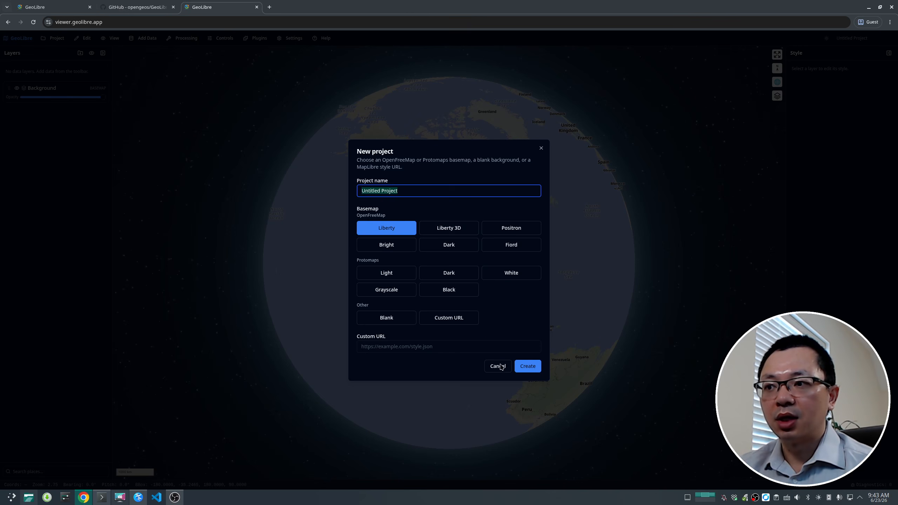
click(511, 227)
click(528, 366)
click(497, 275)
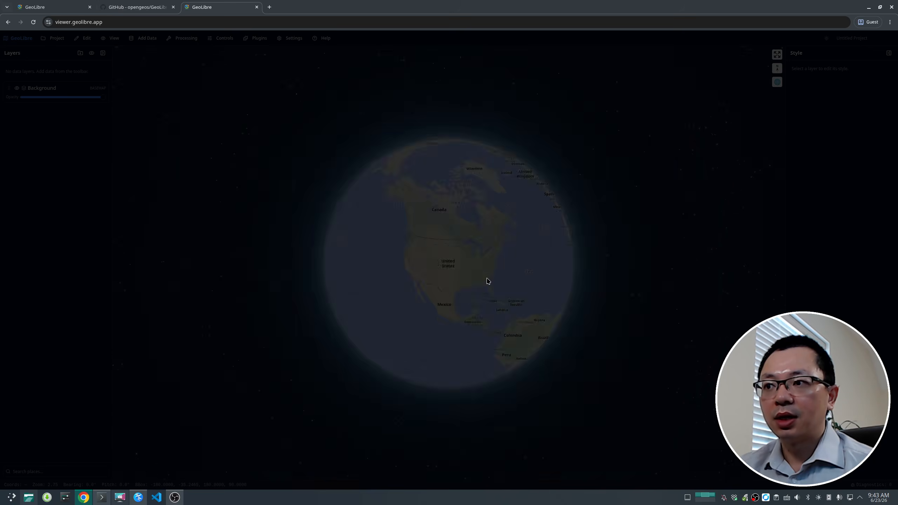
Step: Change the background basemap to Dark
drag(443, 299, 445, 261)
scroll(445, 261, up, 2)
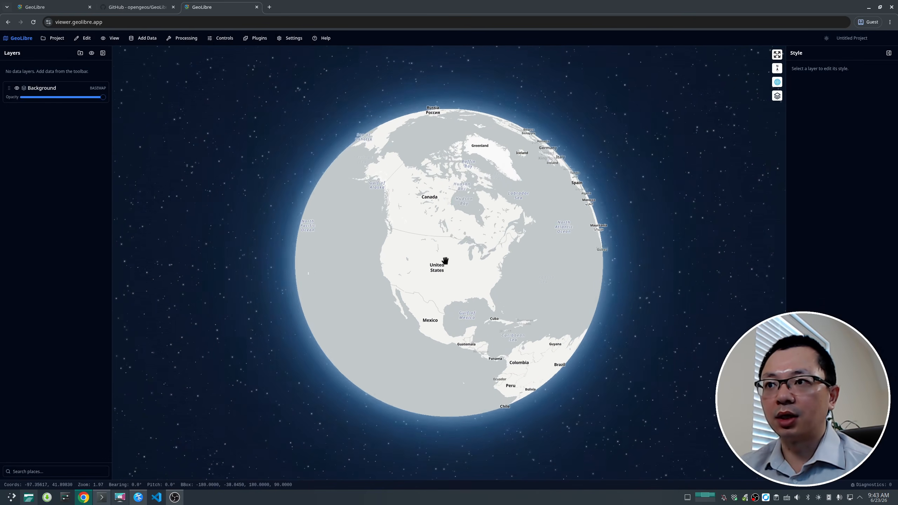
click(72, 90)
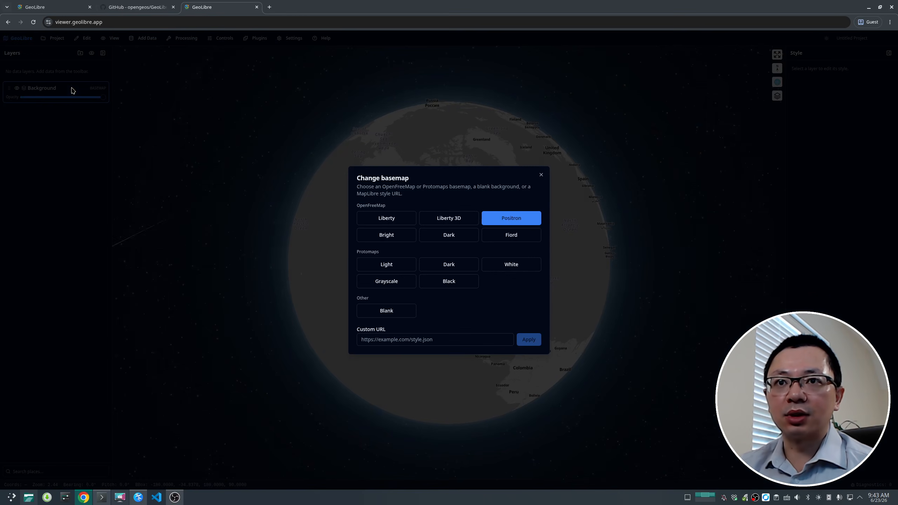
click(453, 236)
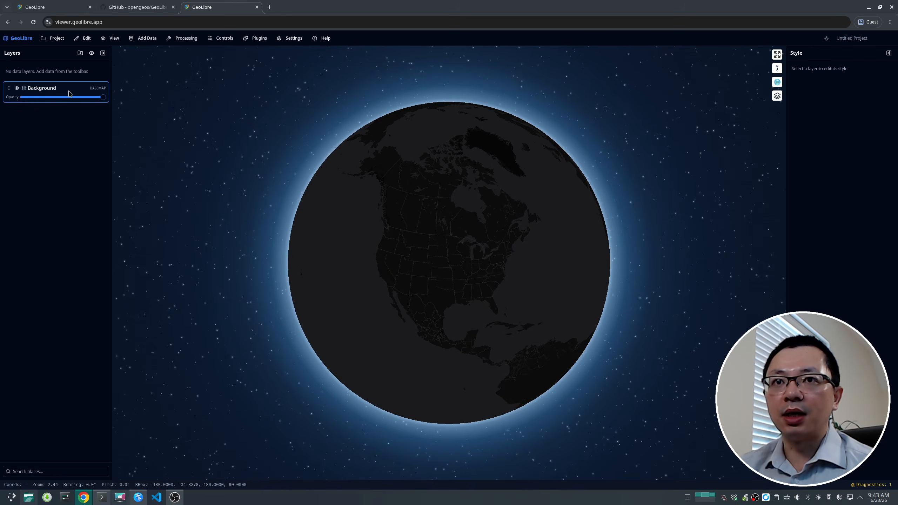
Step: Switch the background basemap back to Positron
click(71, 89)
click(522, 222)
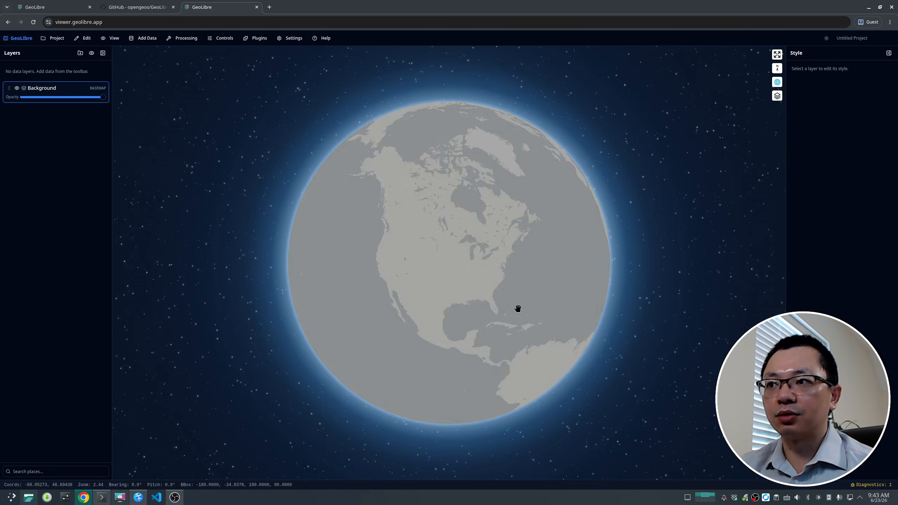
drag(461, 297, 436, 263)
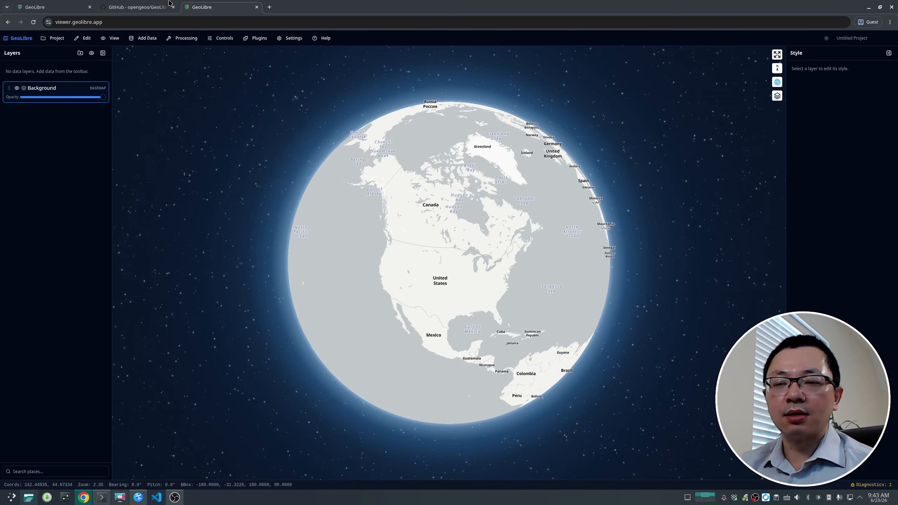
click(144, 38)
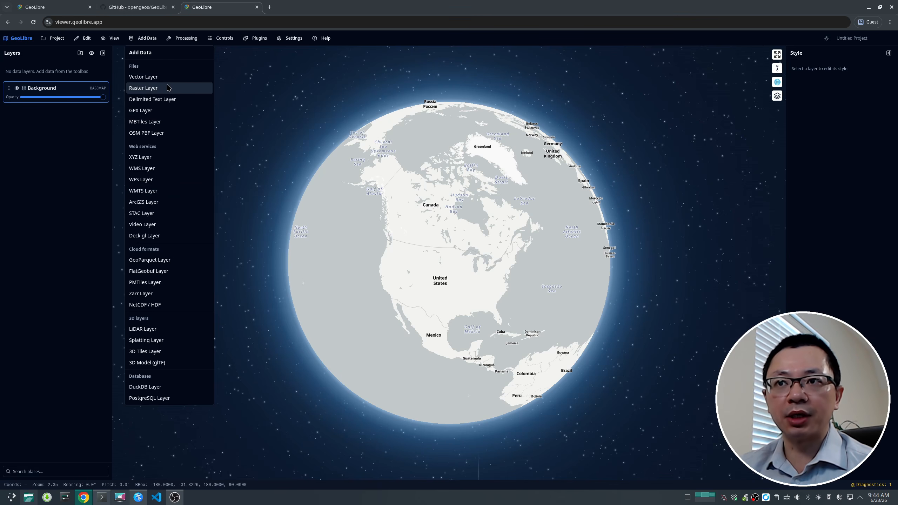
click(172, 460)
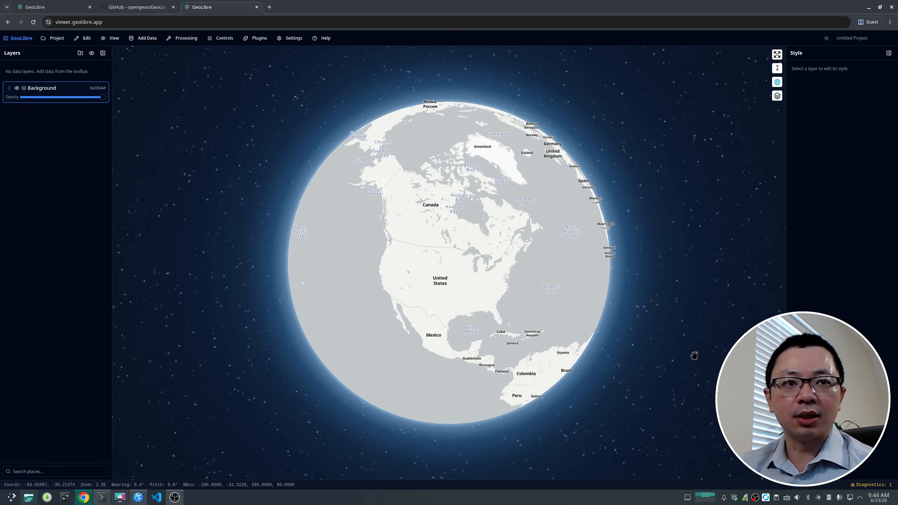
click(111, 39)
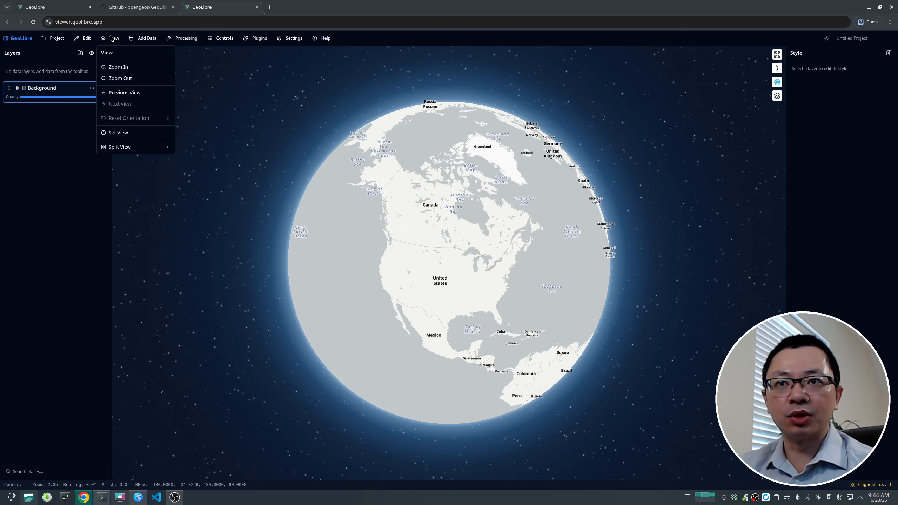
Step: Add the sample Elevation (DEM) raster layer with the maplibre-gl-raster (GPU) rendering engine
click(152, 40)
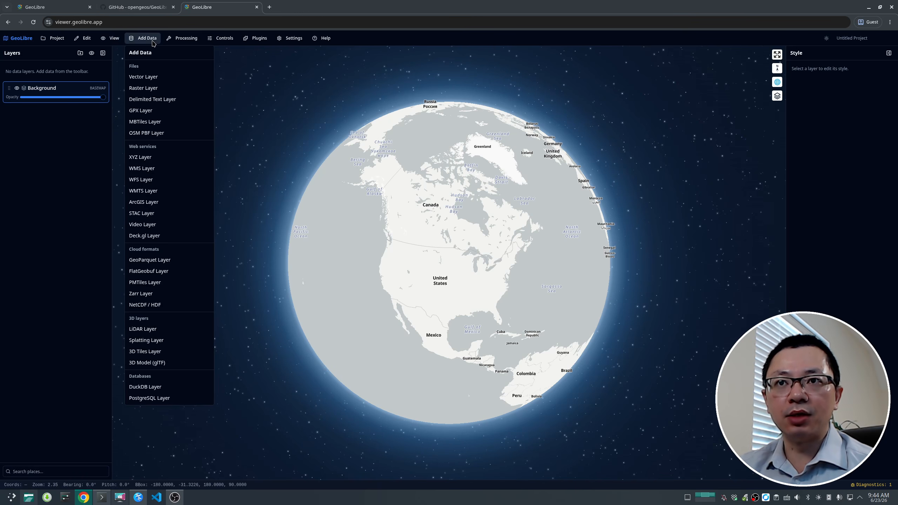
click(152, 89)
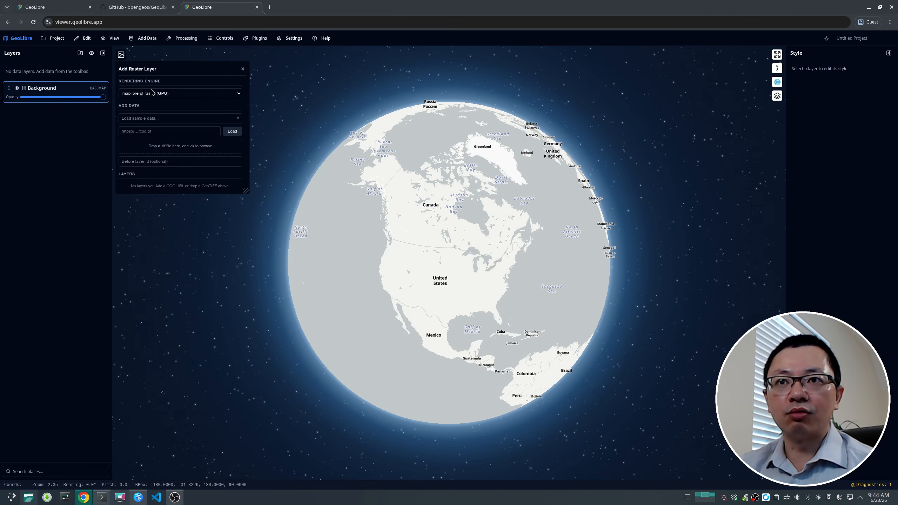
click(198, 94)
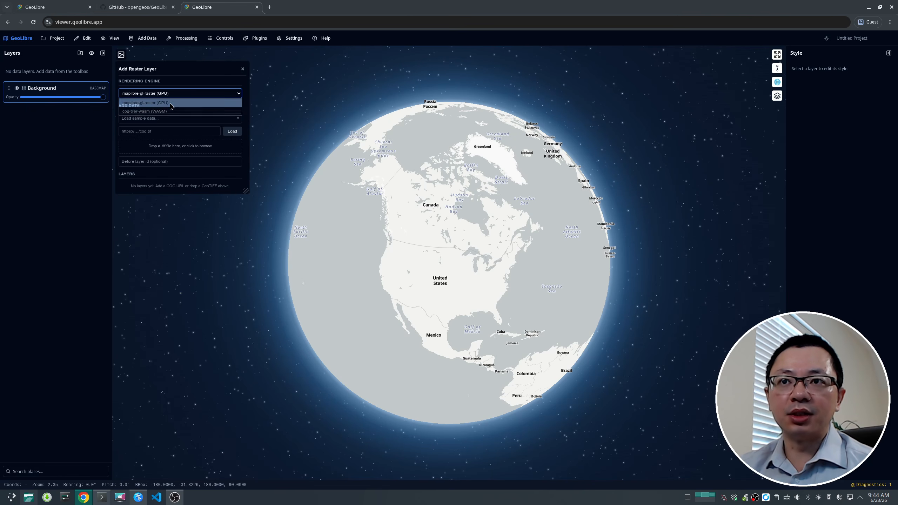
click(168, 104)
click(177, 119)
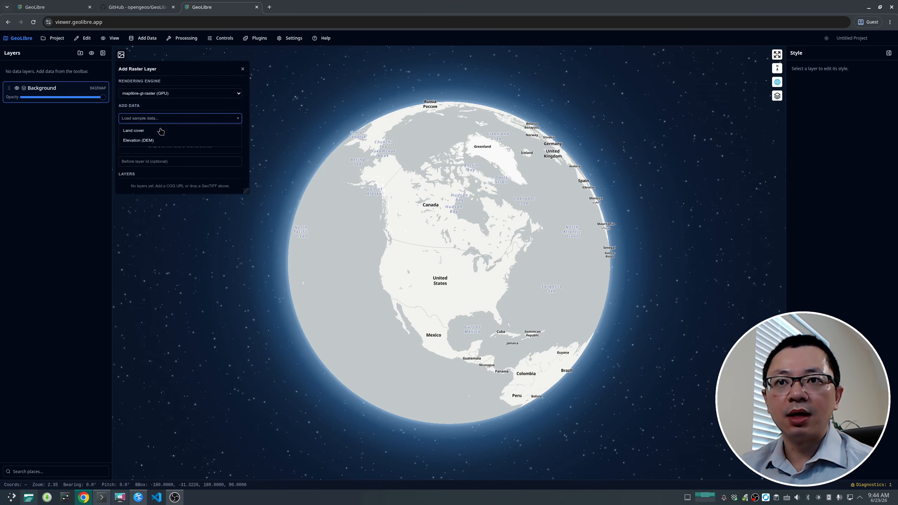
click(137, 141)
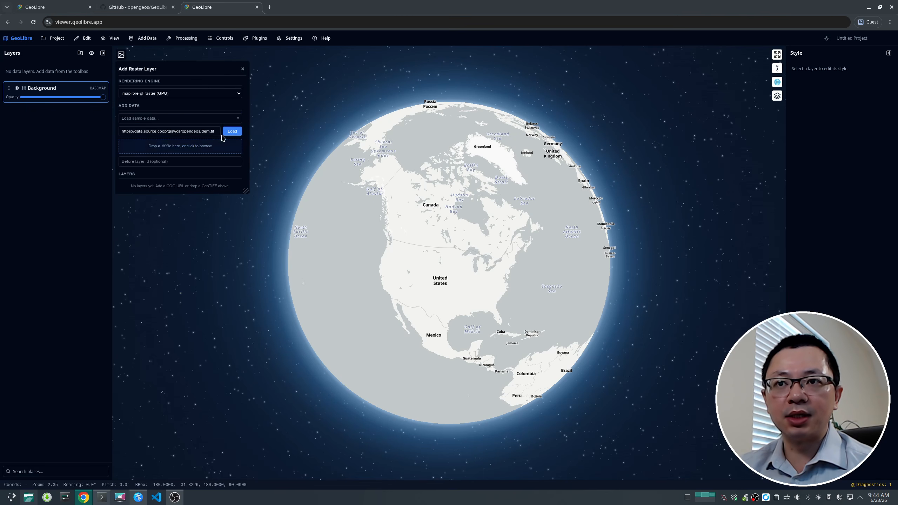
click(232, 131)
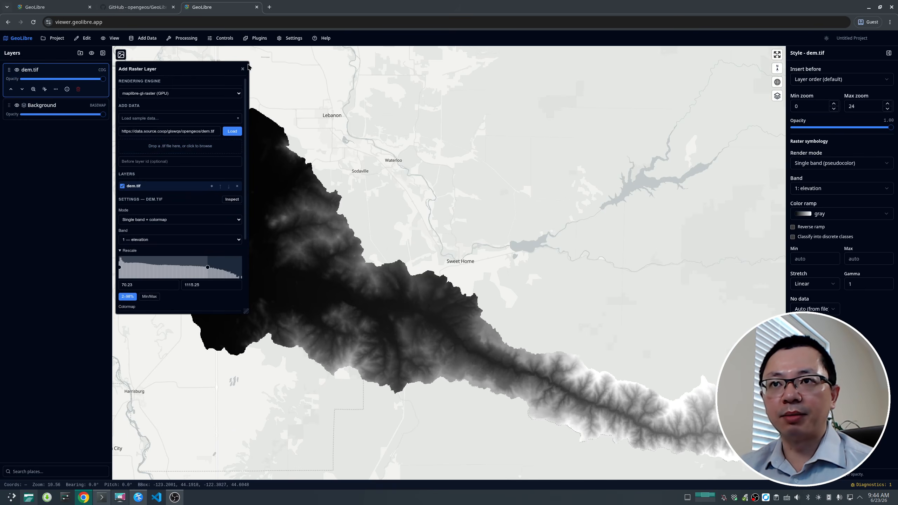
Step: Review the dem.tif raster settings and close the Add Raster Layer panel
scroll(214, 185, down, 3)
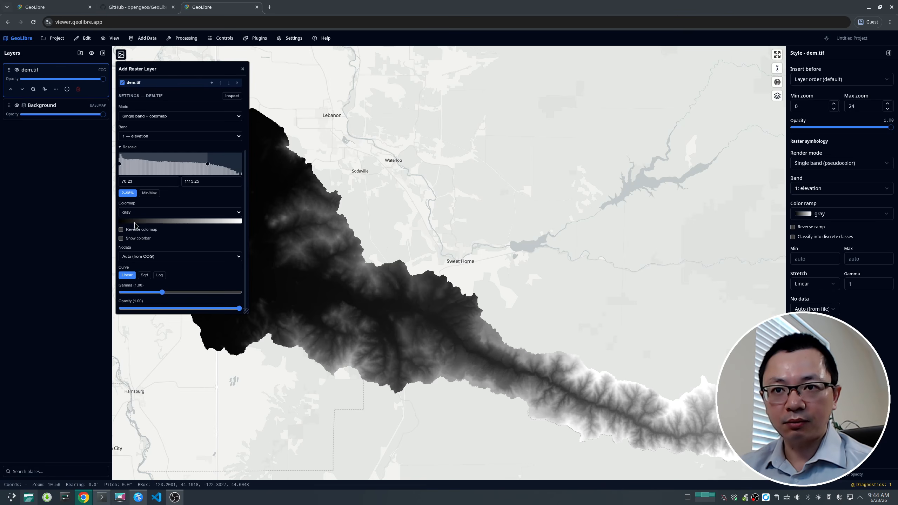
click(182, 215)
click(183, 215)
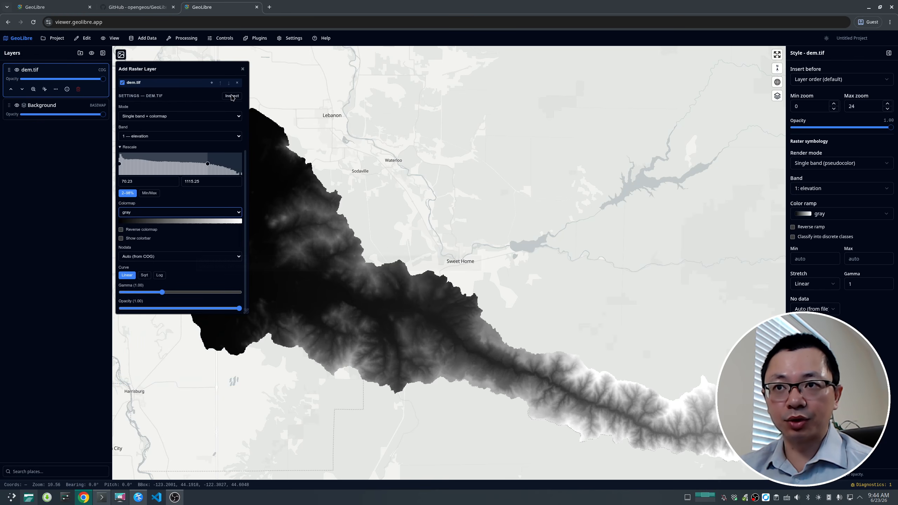
click(242, 70)
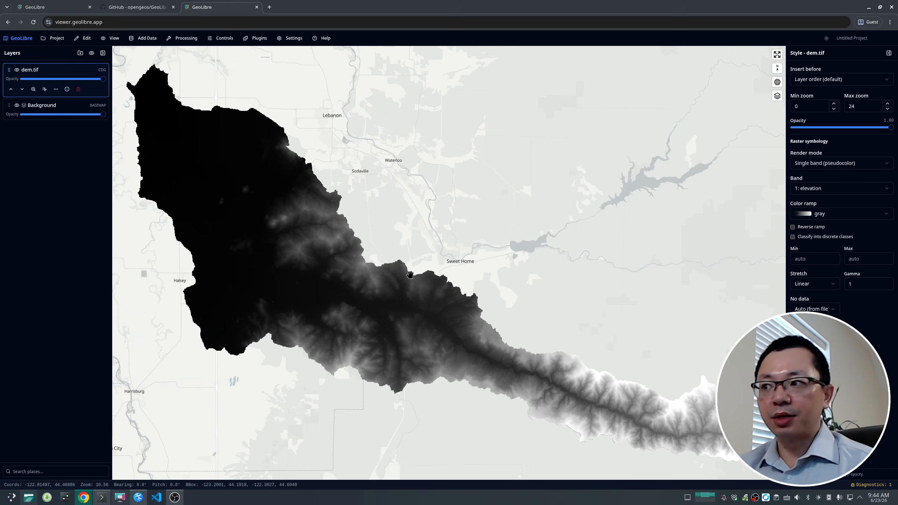
Step: Widen the Style panel for the dem.tif layer
drag(410, 269, 405, 245)
scroll(404, 245, down, 3)
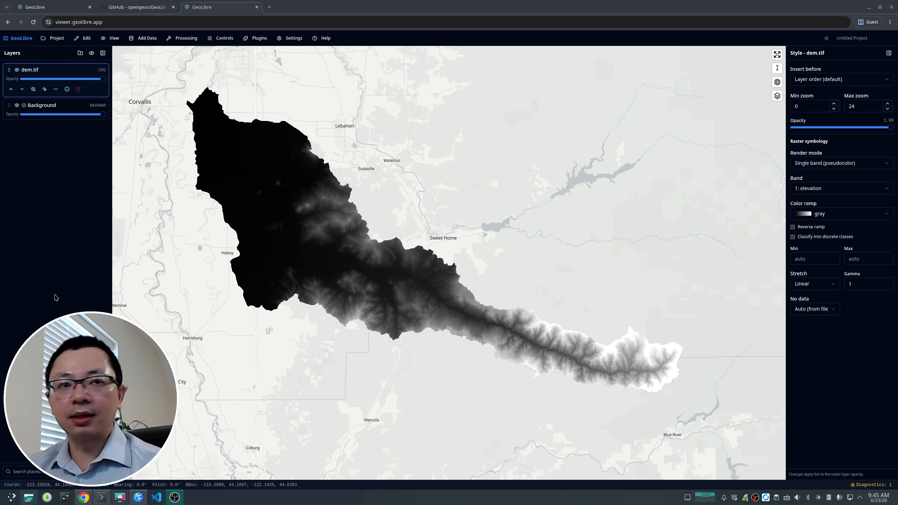
drag(786, 290, 755, 290)
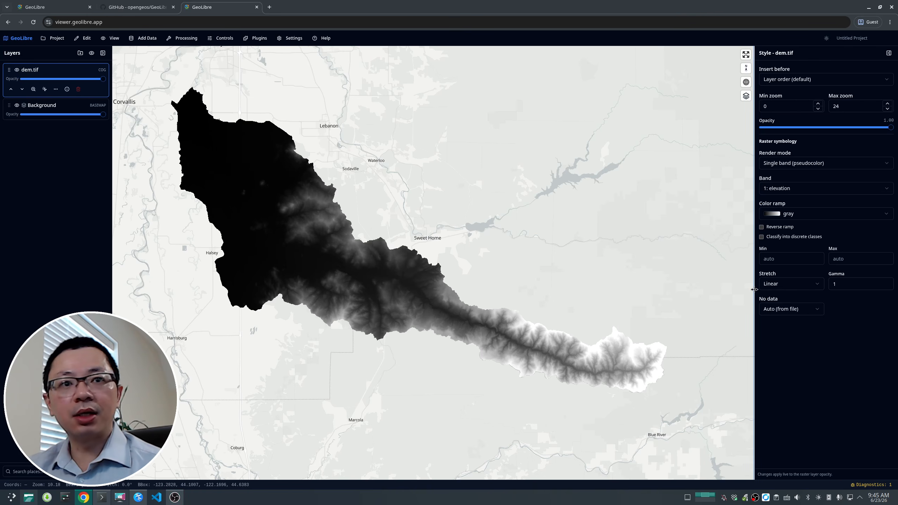
Step: Set the dem.tif color ramp to terrain
click(817, 216)
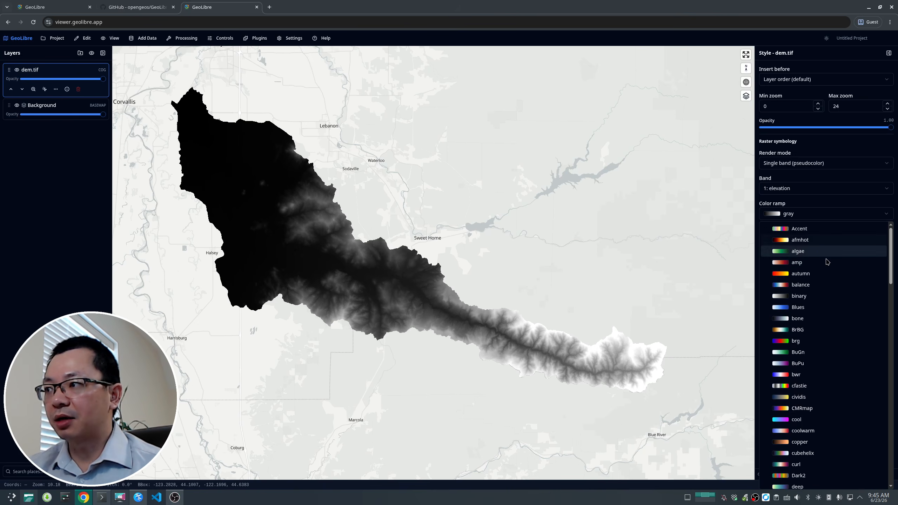
scroll(827, 262, down, 20)
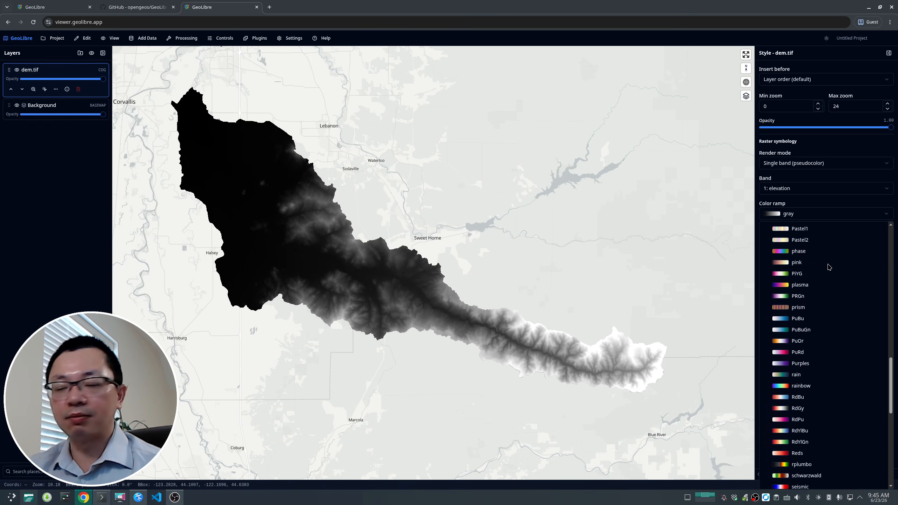
scroll(830, 301, down, 3)
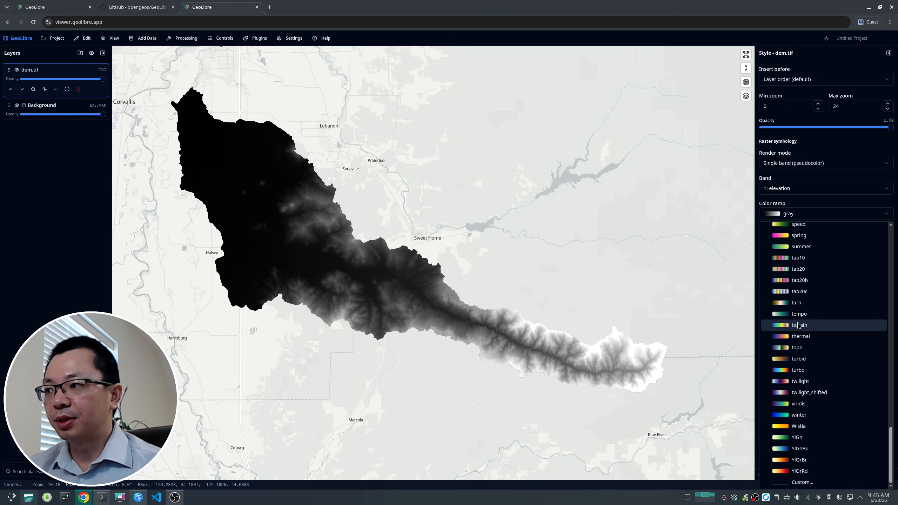
click(802, 329)
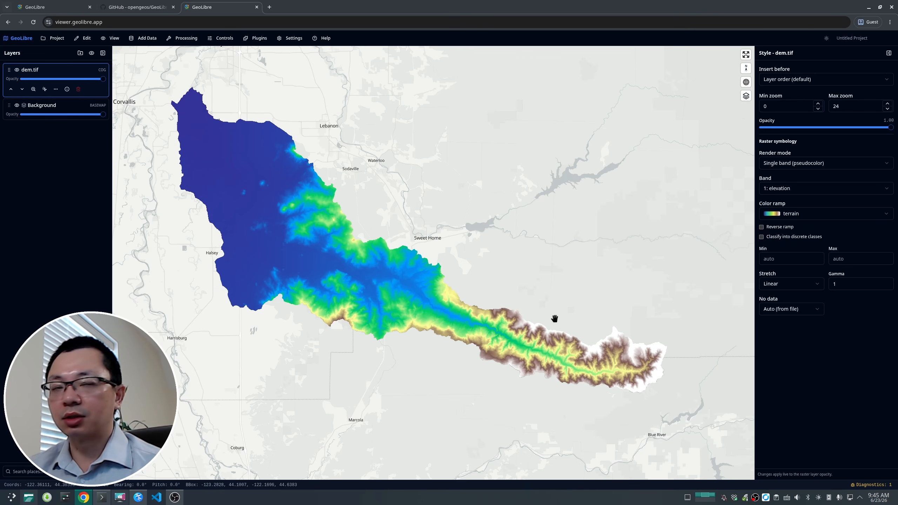
Step: Inspect the DEM's pixel value at a point along the valley
scroll(509, 361, up, 3)
scroll(559, 343, down, 3)
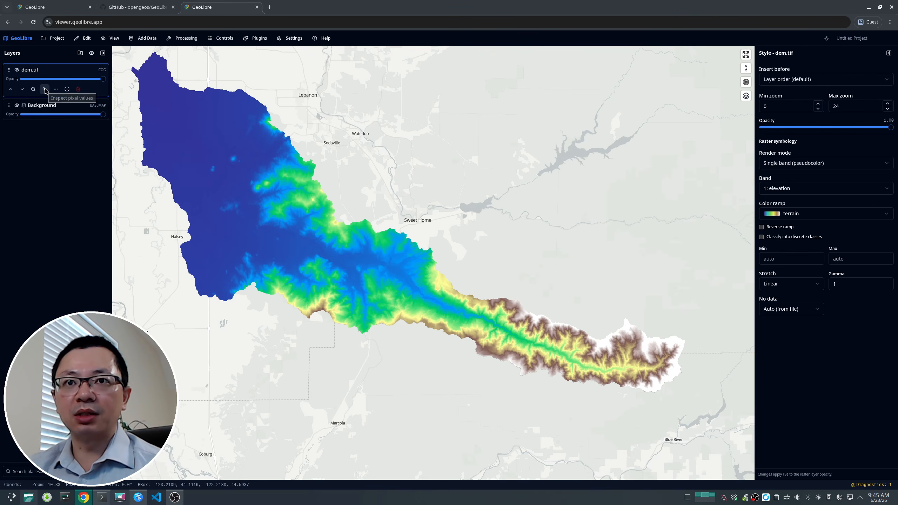
click(44, 90)
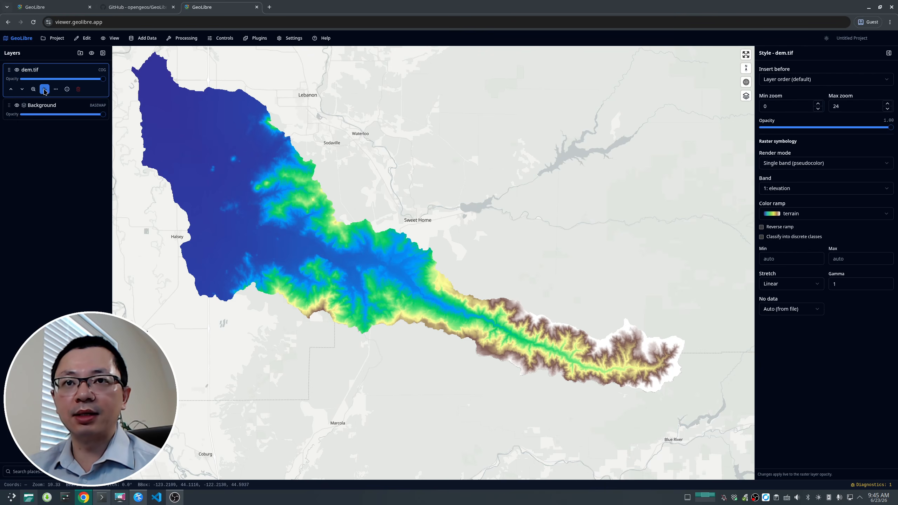
click(551, 332)
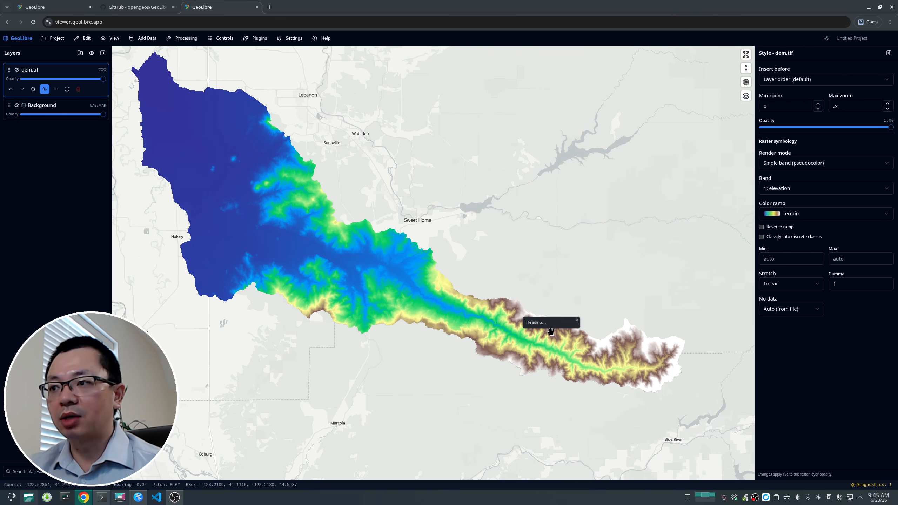
Step: Inspect the DEM's elevation values at several more points across the watershed
click(644, 380)
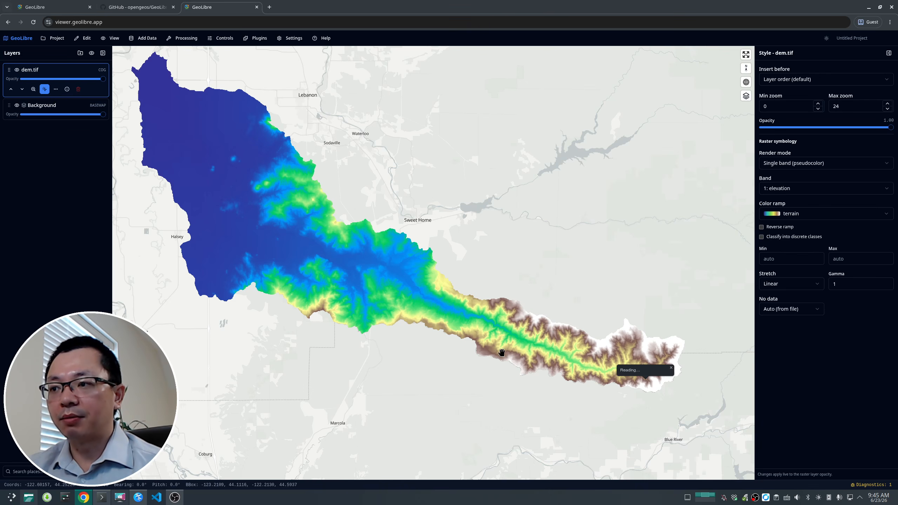
click(493, 344)
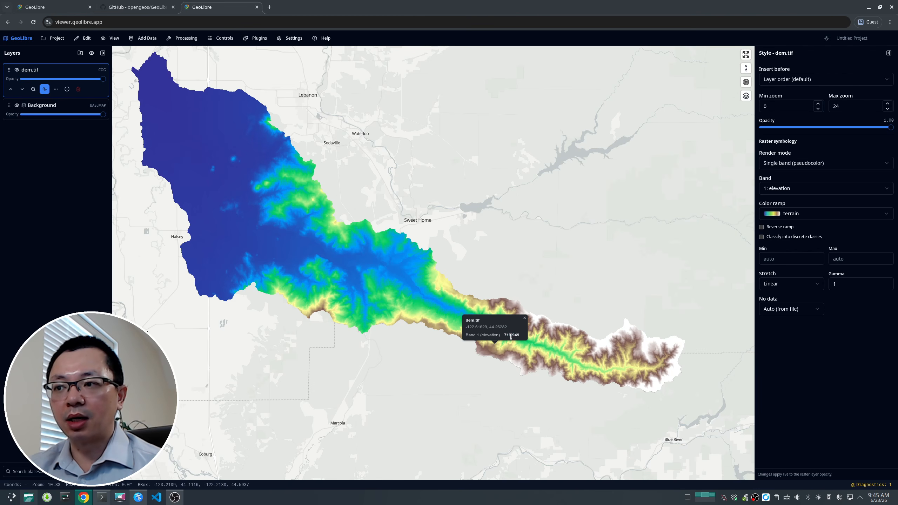
click(335, 292)
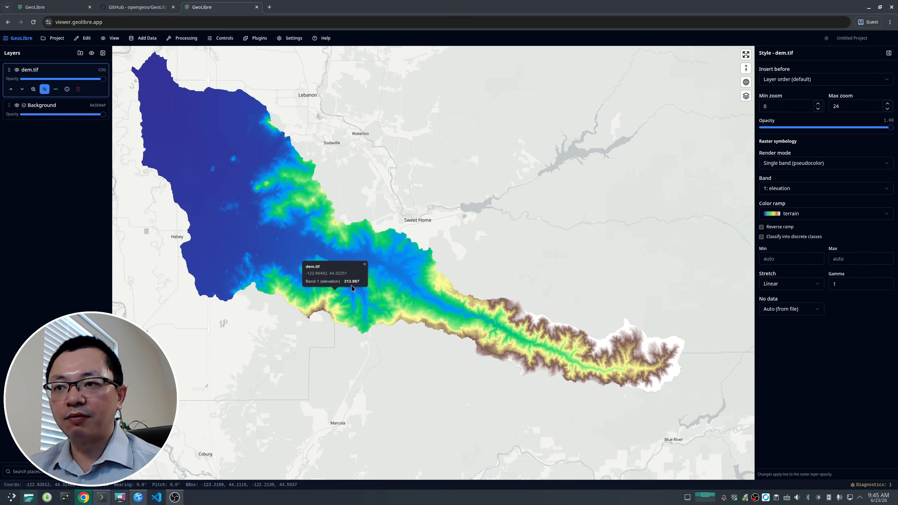
click(555, 355)
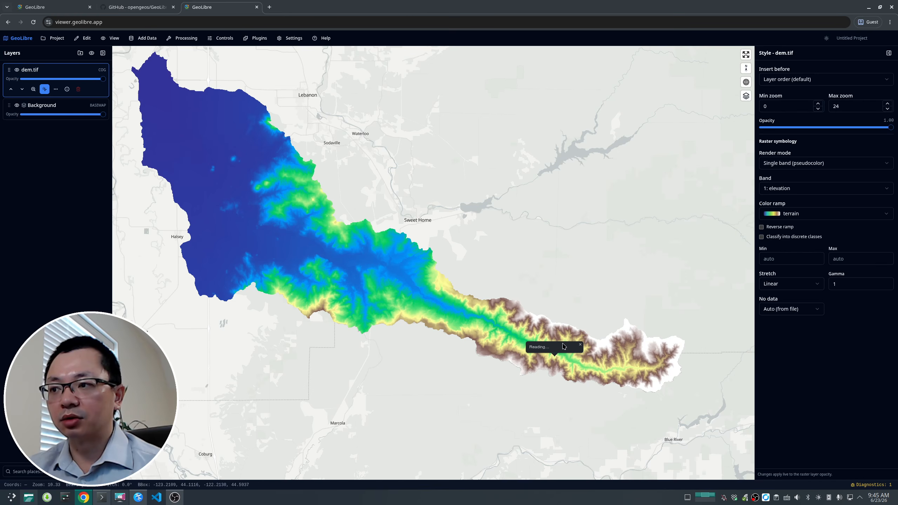
click(618, 355)
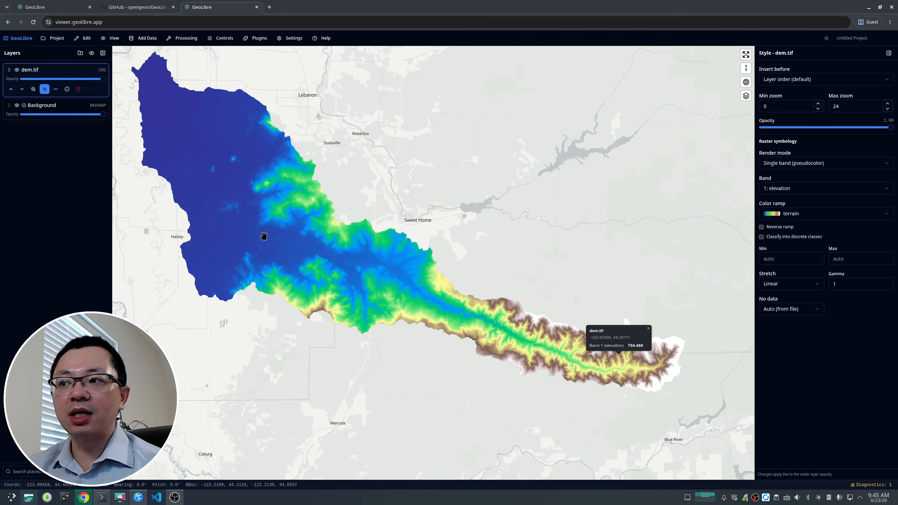
Step: Open the dem.tif raster style editor from the layer menu and close it again
click(56, 89)
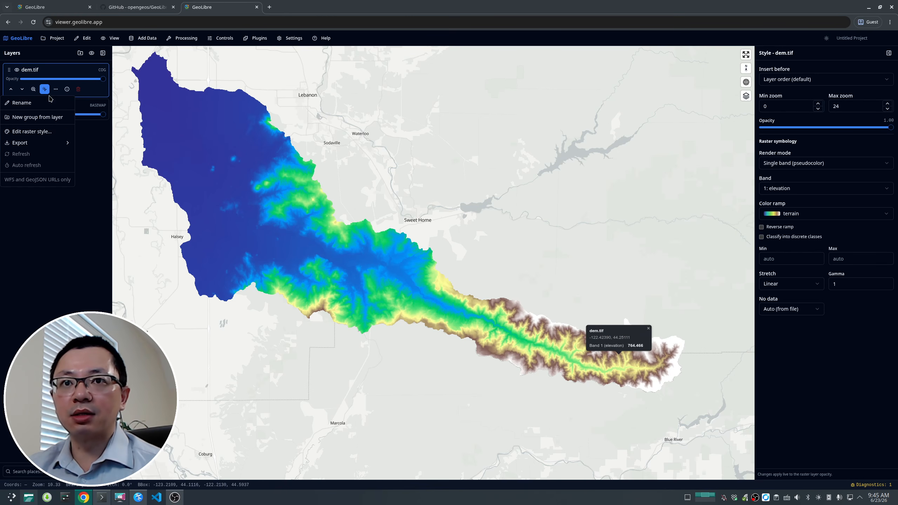
click(29, 132)
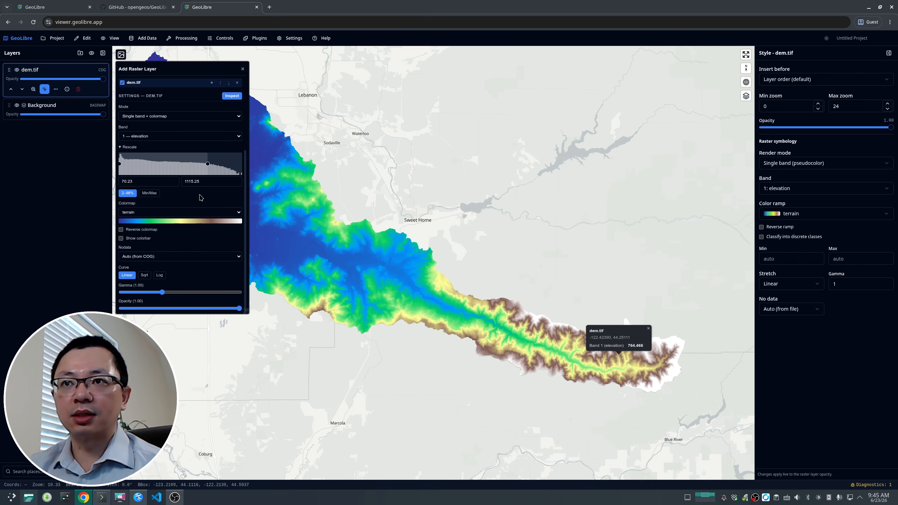
click(243, 69)
click(45, 89)
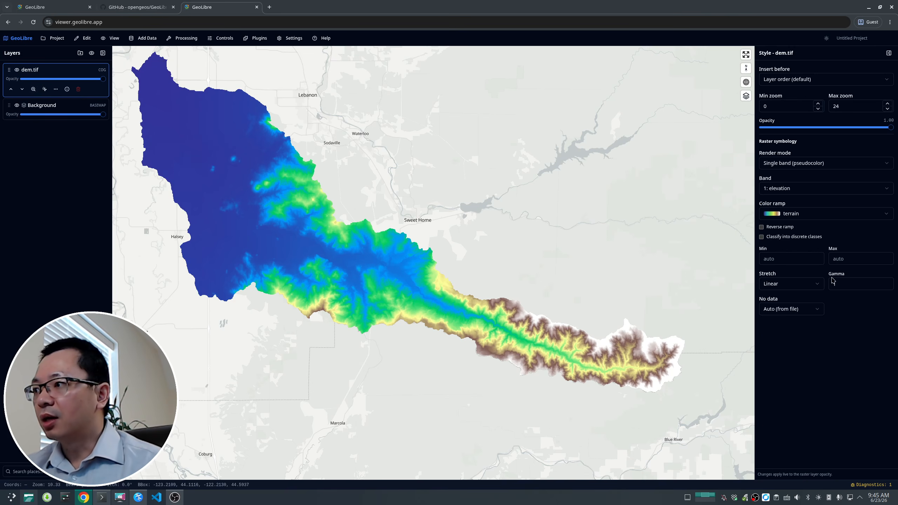
Step: Review the stretch and no-data options in the dem.tif style settings
click(801, 285)
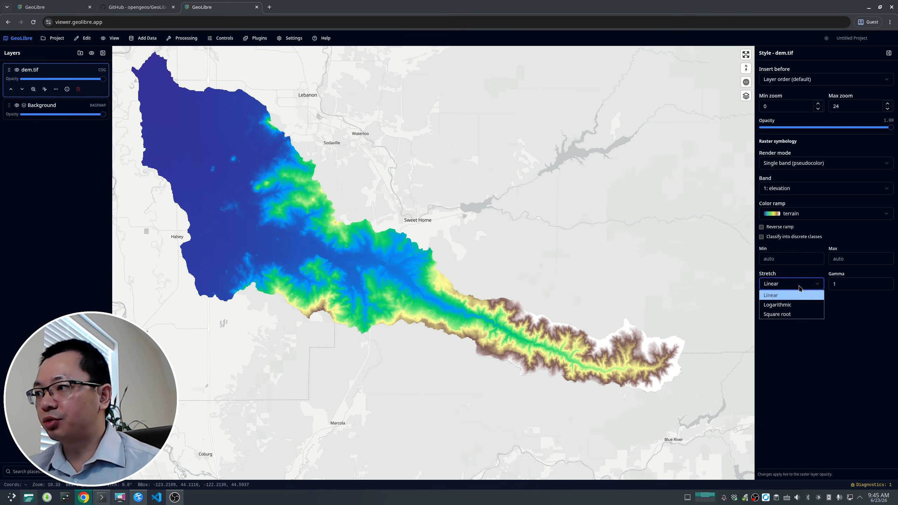
click(786, 264)
click(794, 312)
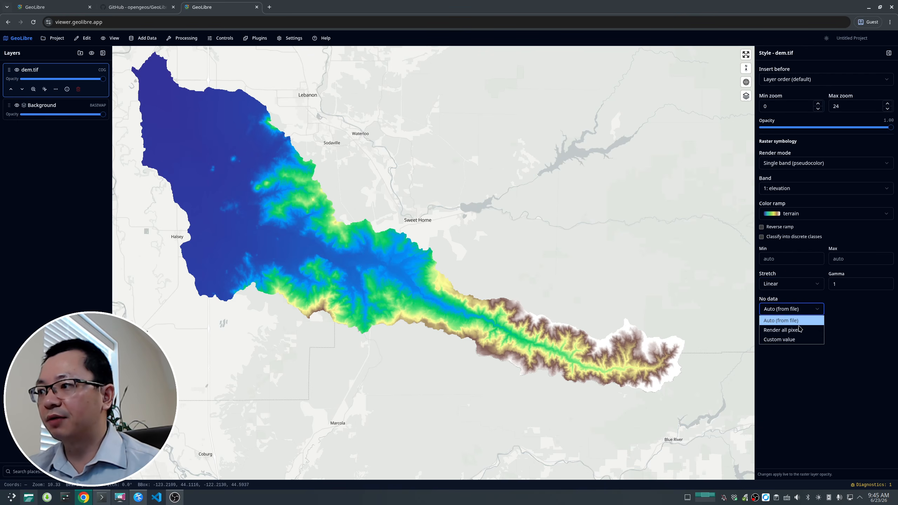
click(442, 292)
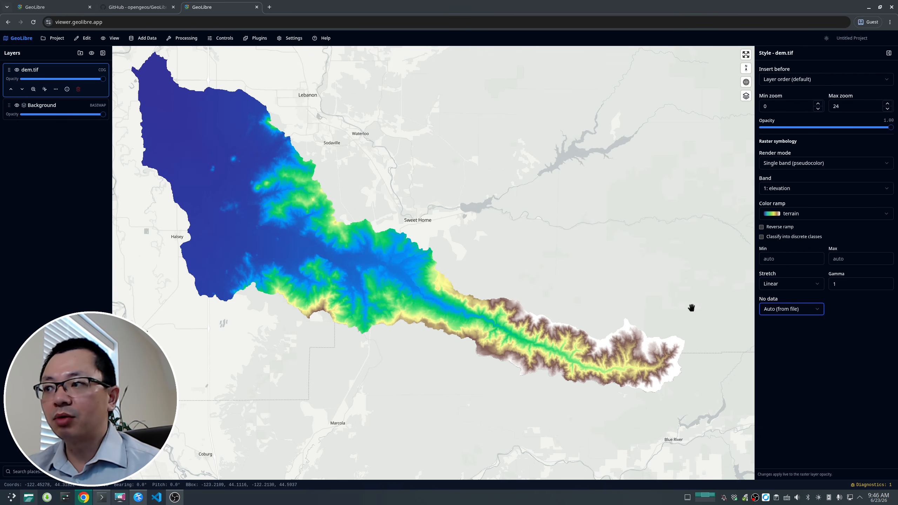
click(799, 311)
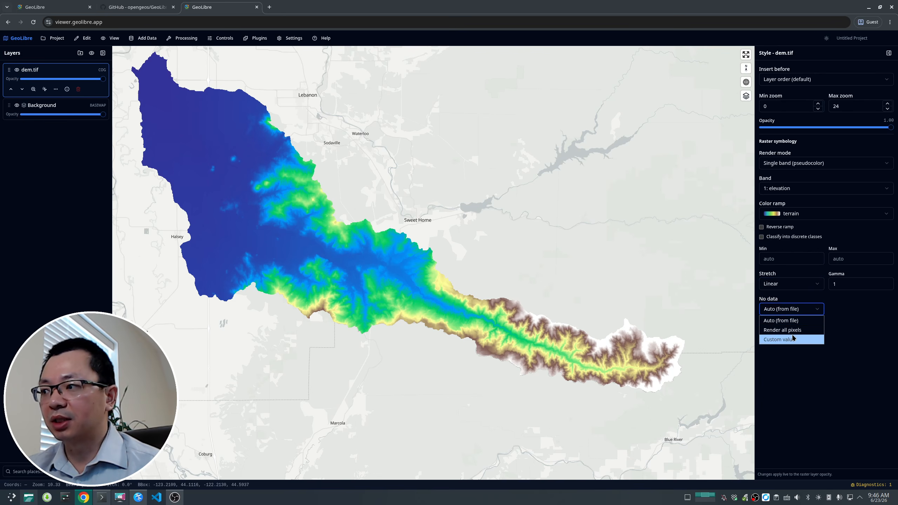
click(792, 340)
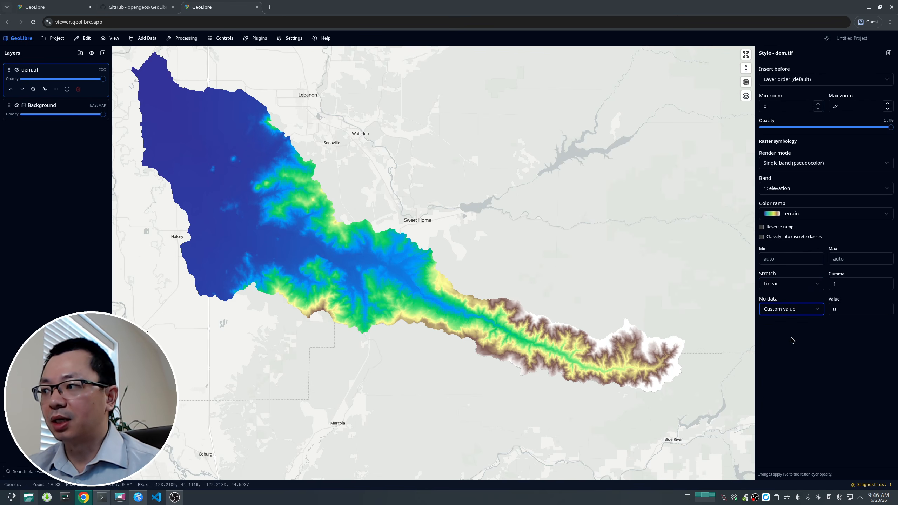
click(850, 309)
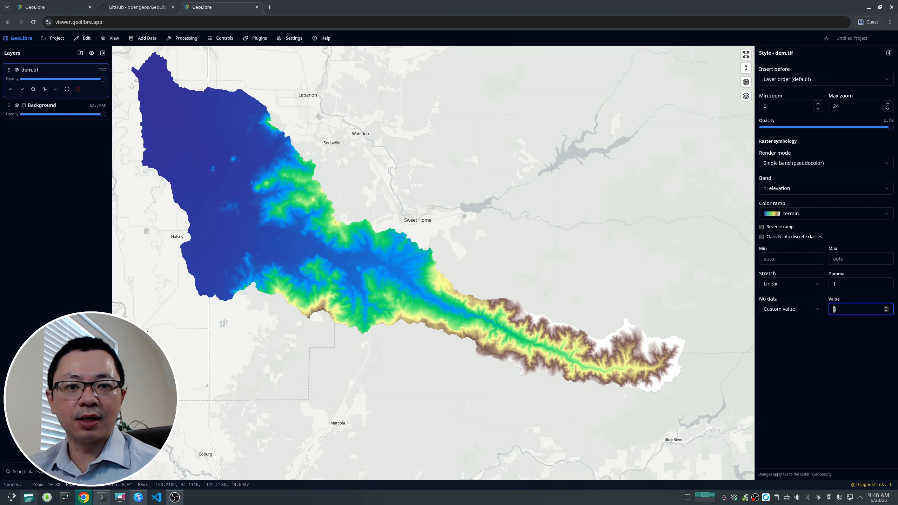
click(811, 310)
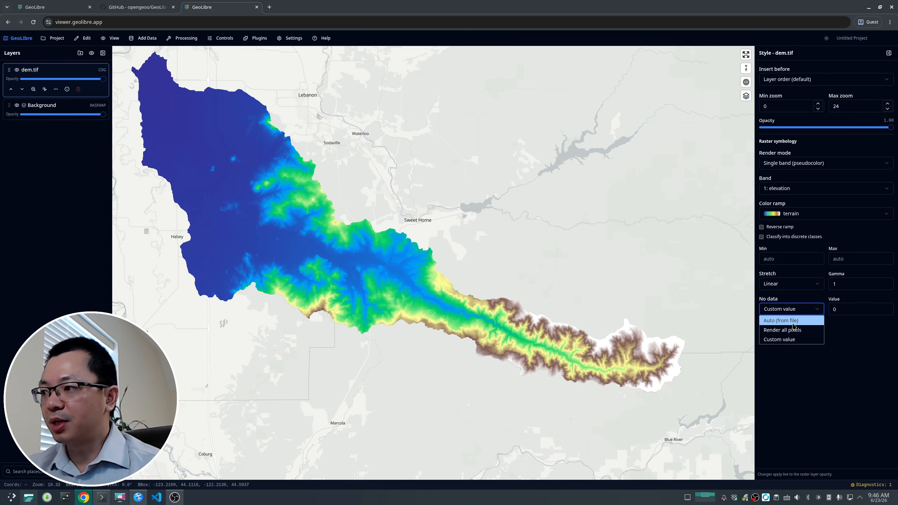
click(789, 320)
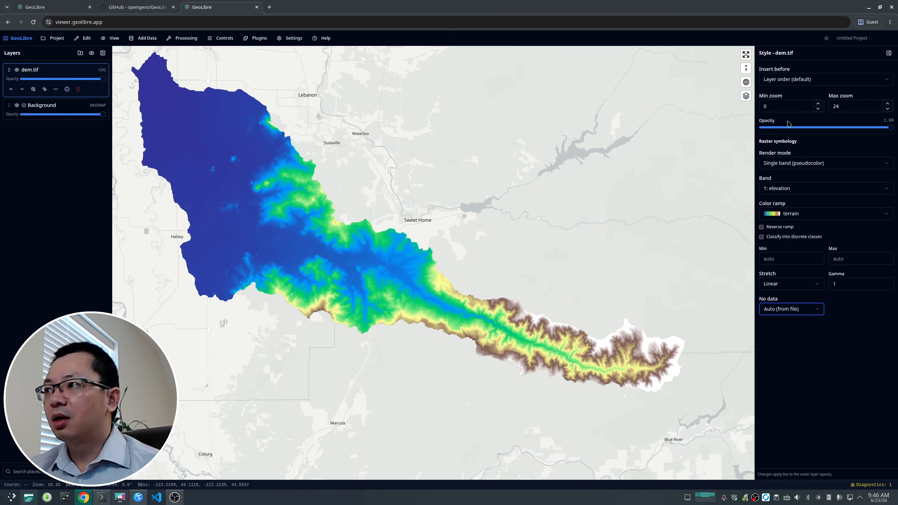
Step: Open the Processing menu to review the available tool categories
drag(435, 302, 443, 312)
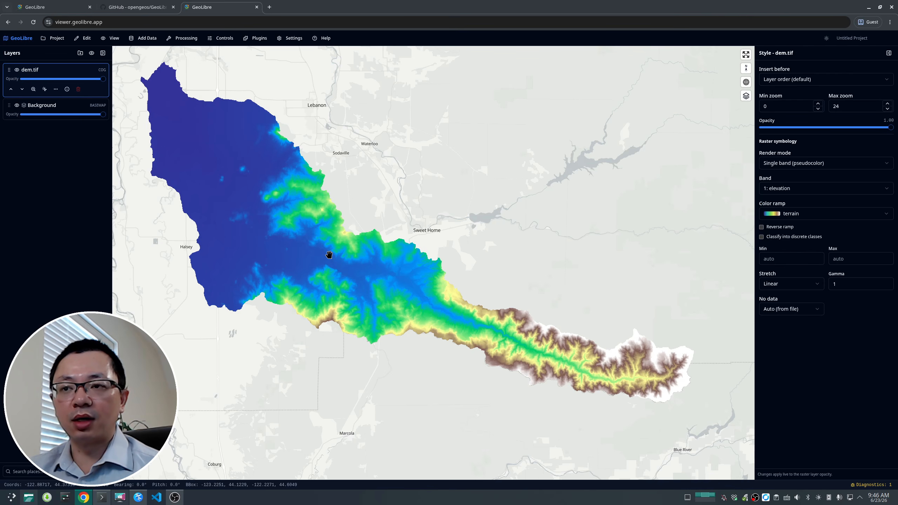
click(188, 39)
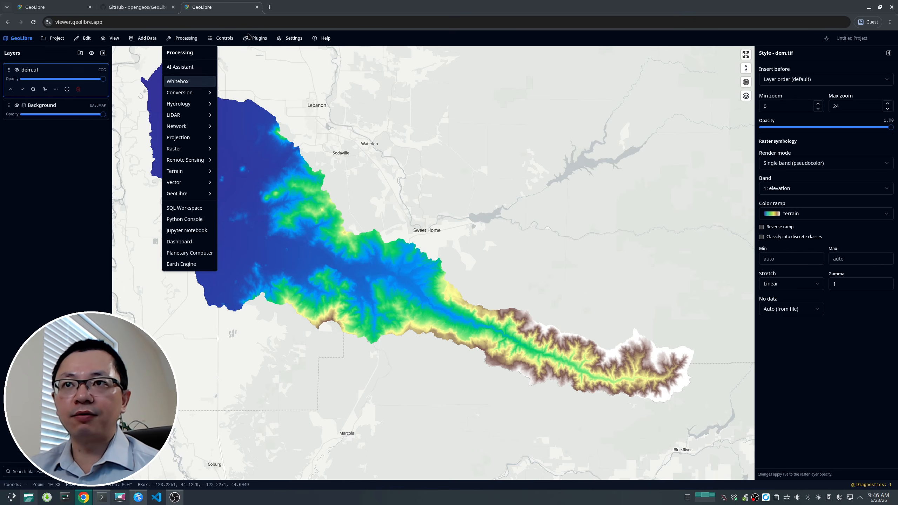
Step: Search the web for whitebox next gen in a new tab
click(269, 9)
text(whit)
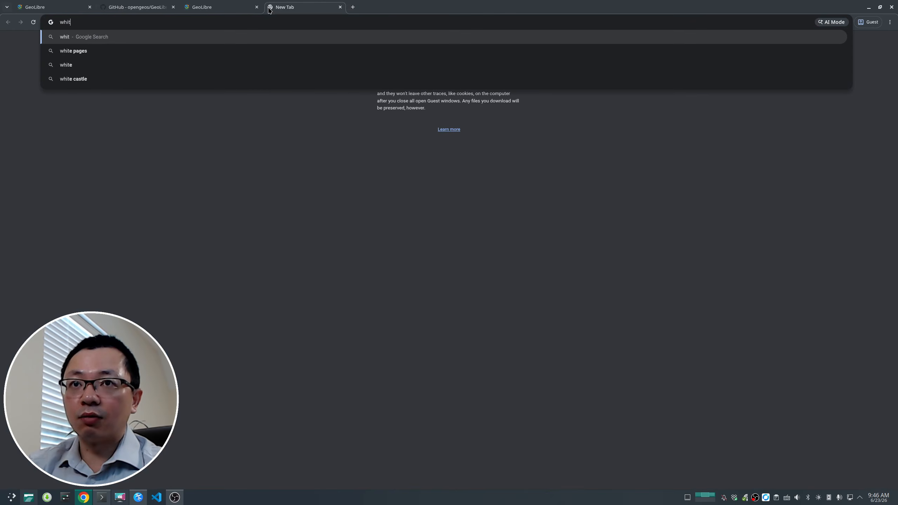
text(ebox next gen)
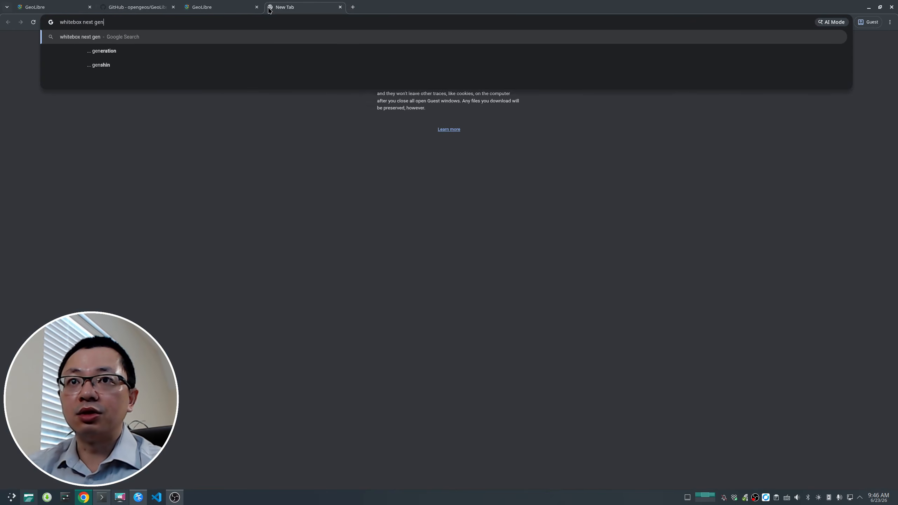
key(Return)
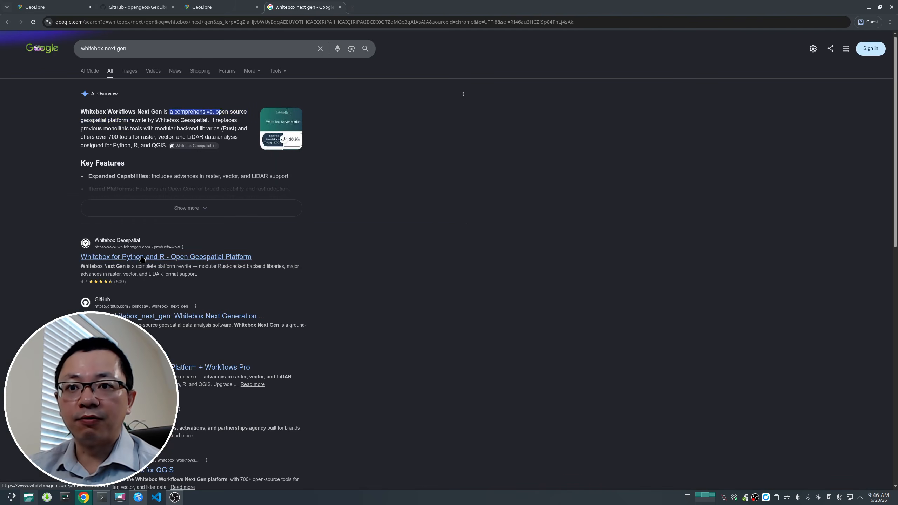
Step: Open the whitebox_next_gen GitHub repository from the search results and browse its files
scroll(142, 260, down, 5)
click(161, 112)
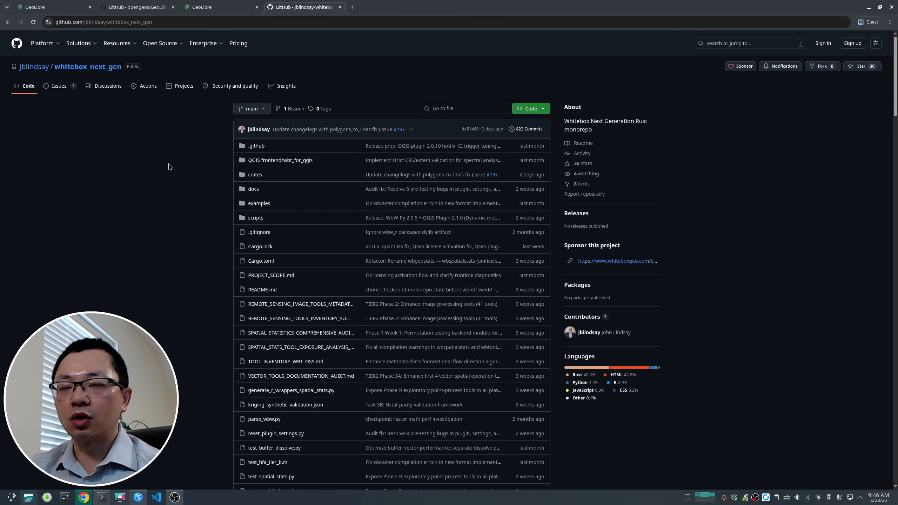
scroll(169, 167, down, 8)
scroll(169, 167, up, 8)
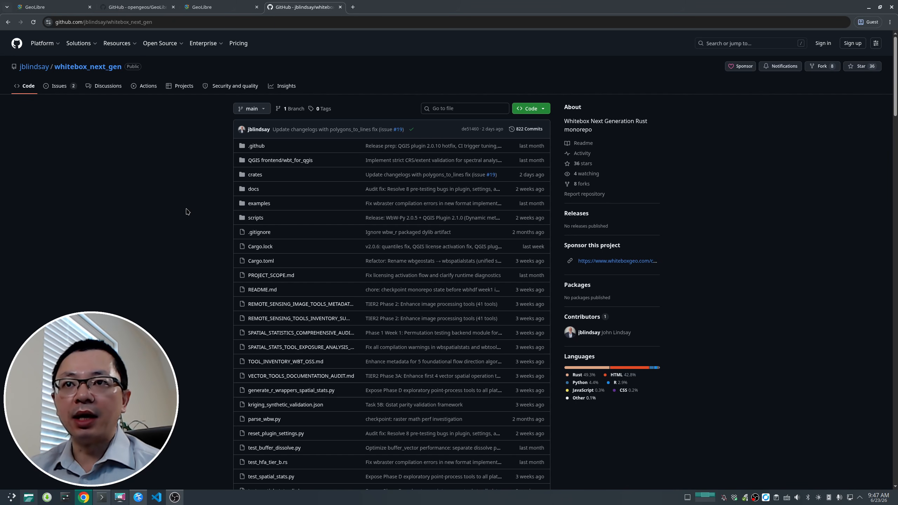
Step: Search the web for geolbire rust
click(93, 22)
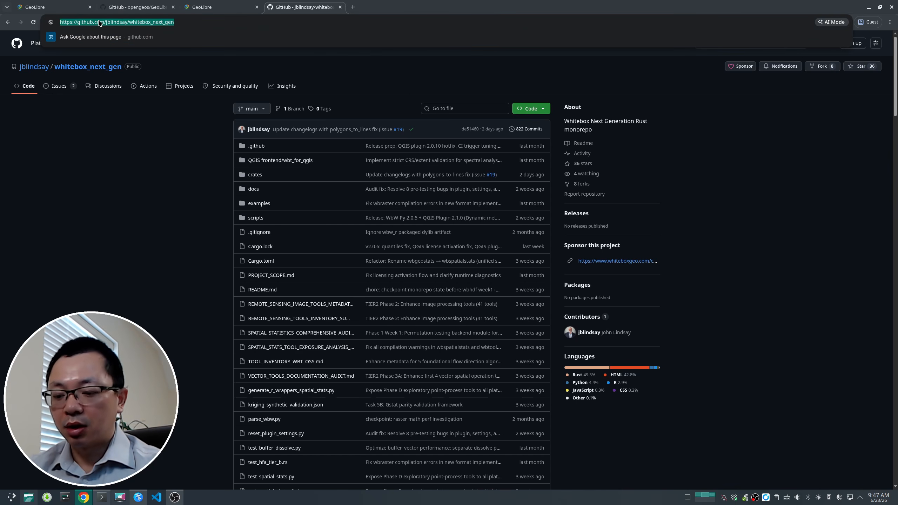
text(geolbire ru)
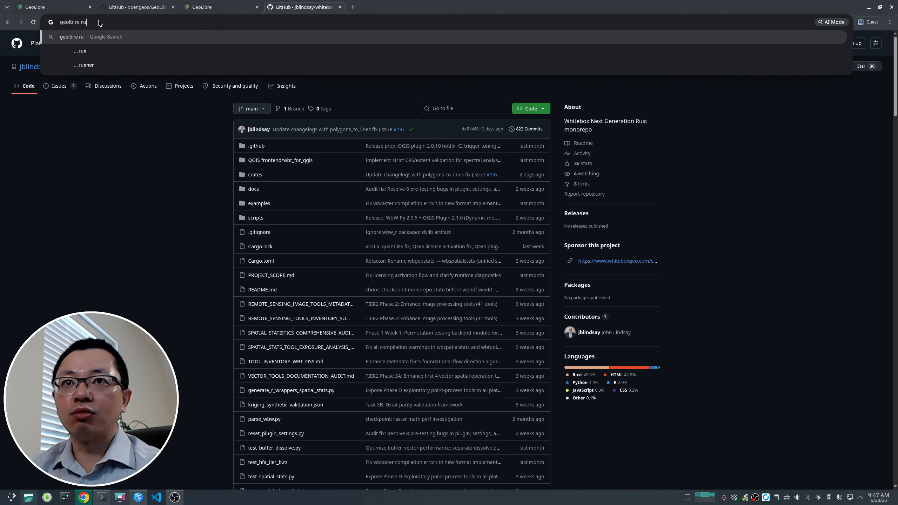
text(st)
key(Return)
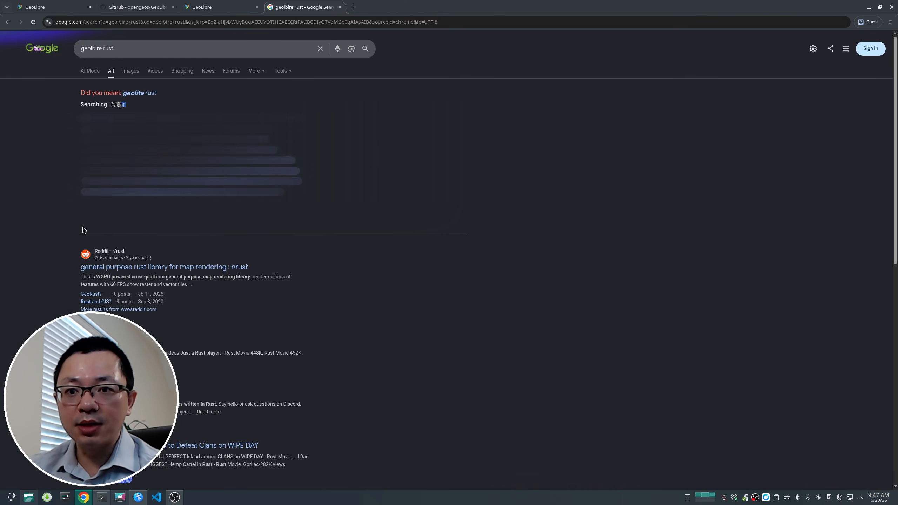
Step: Navigate to opengeos.org
click(93, 22)
text(openg)
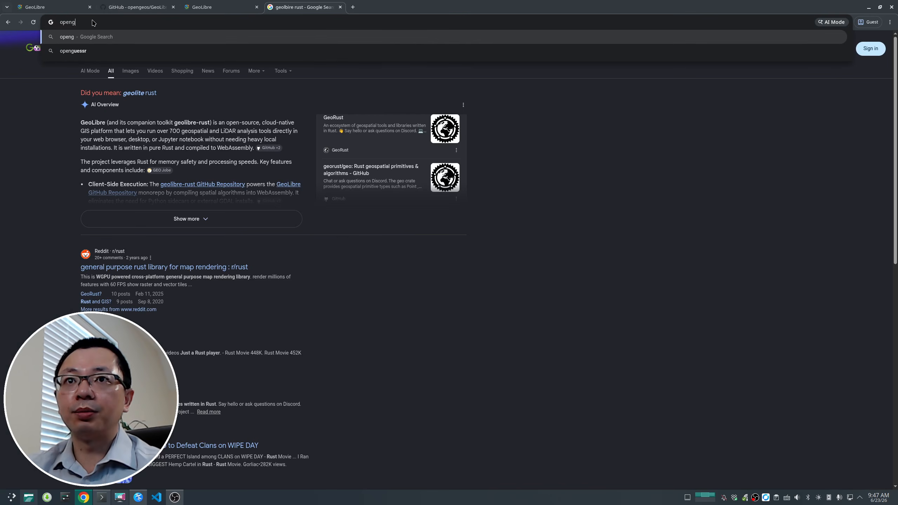
text(oes.or)
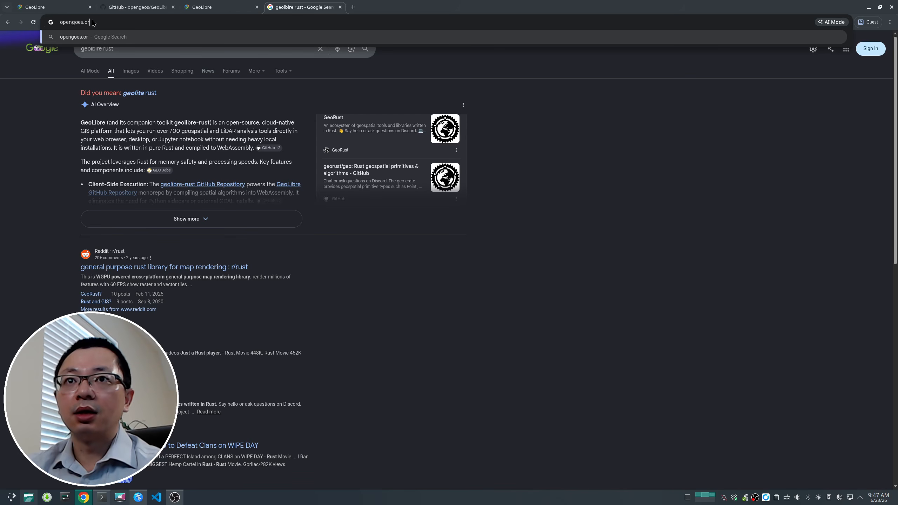
key(BackSpace)
key(BackSpace)
key(BackSpace)
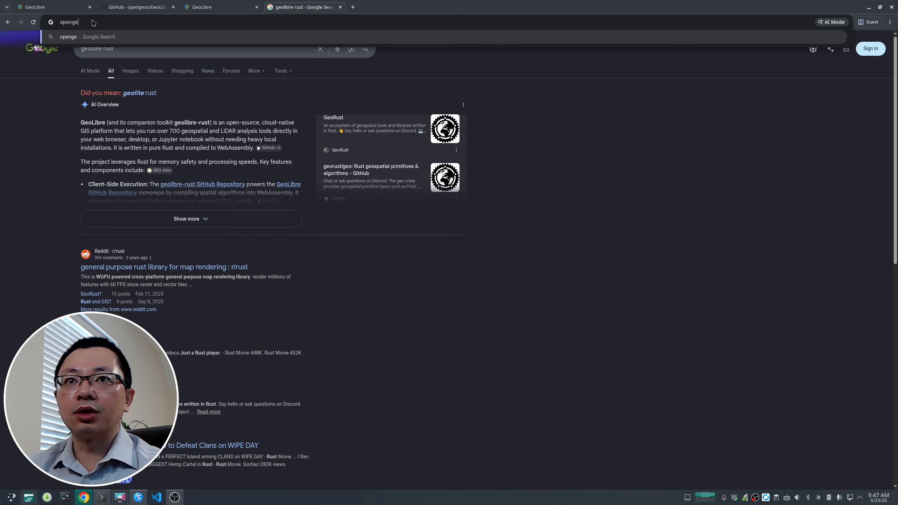
text(os.rgo)
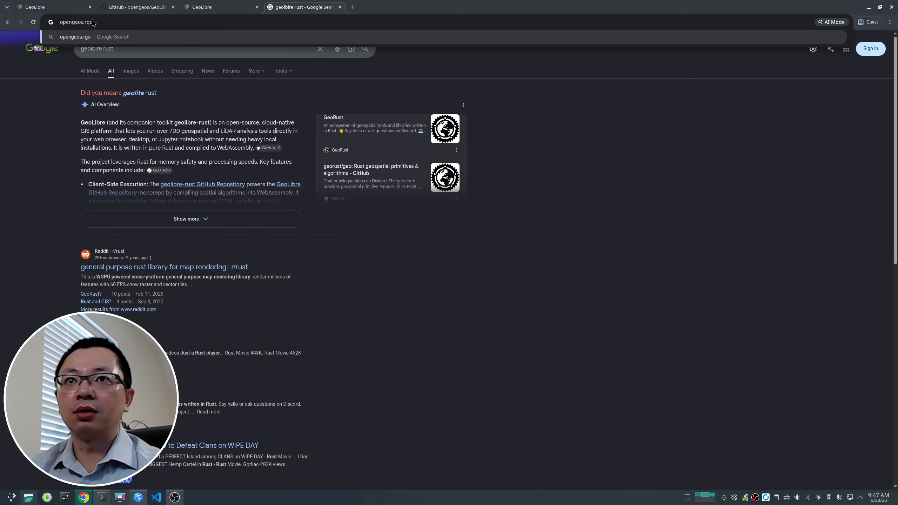
text(rg)
key(Return)
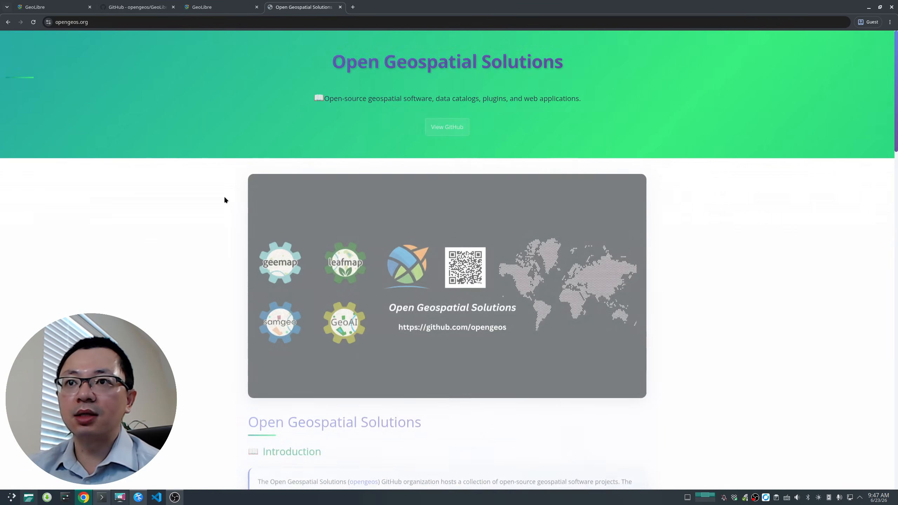
Step: Open the opengeos GitHub organization page from the opengeos.org site
scroll(370, 286, down, 5)
scroll(389, 212, up, 5)
scroll(407, 177, down, 5)
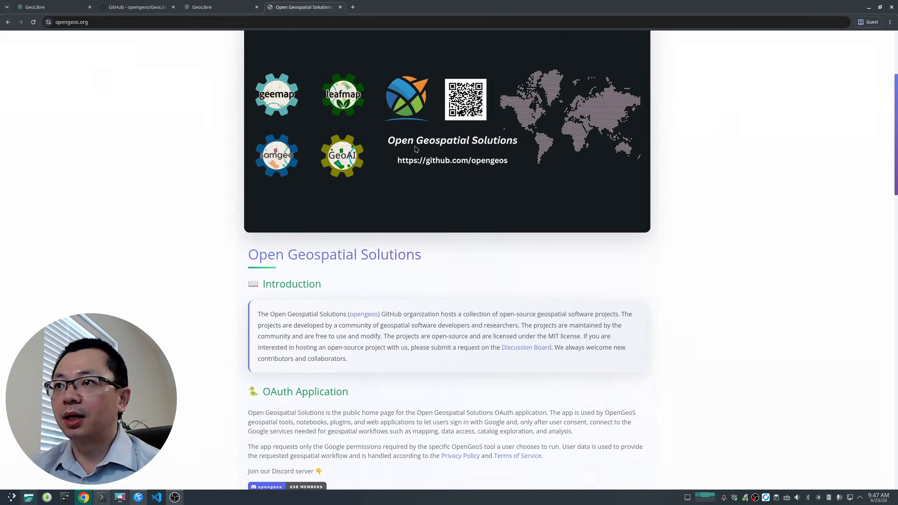
scroll(452, 91, up, 5)
click(454, 123)
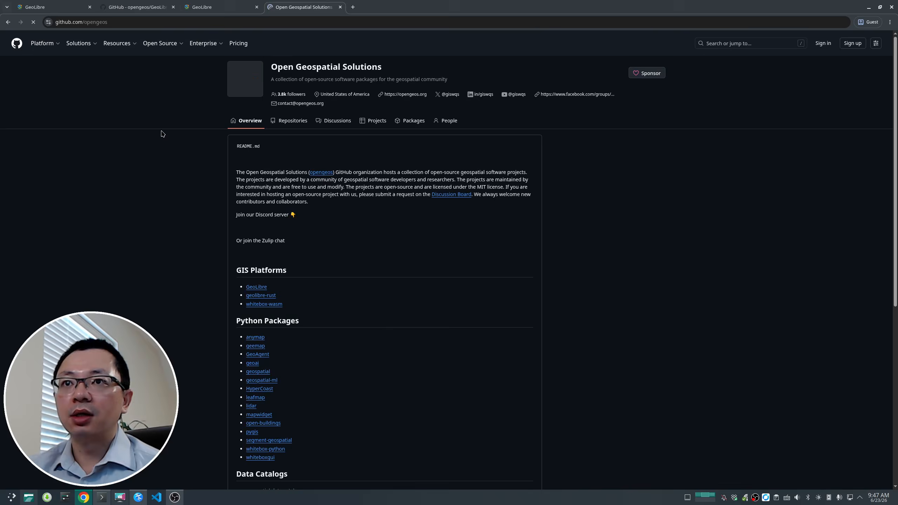
Step: Search the opengeos organization's repositories for rust
click(293, 121)
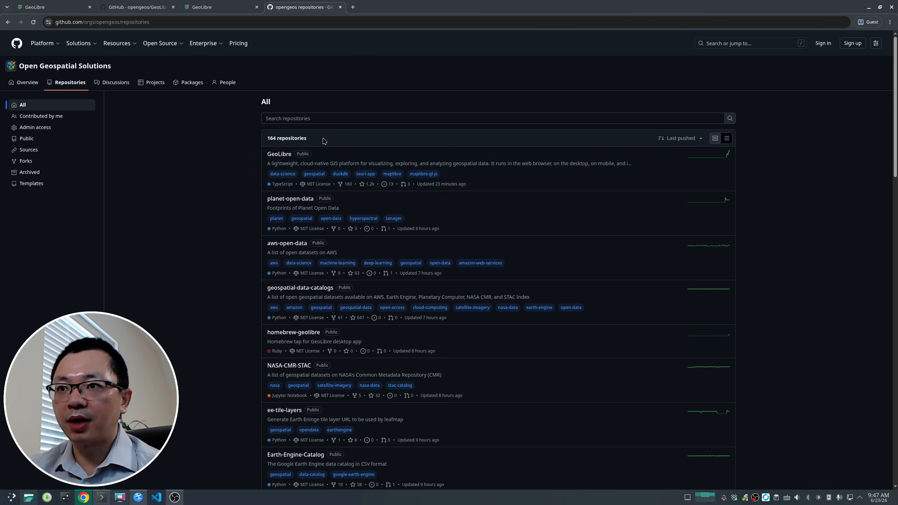
click(332, 119)
text(re)
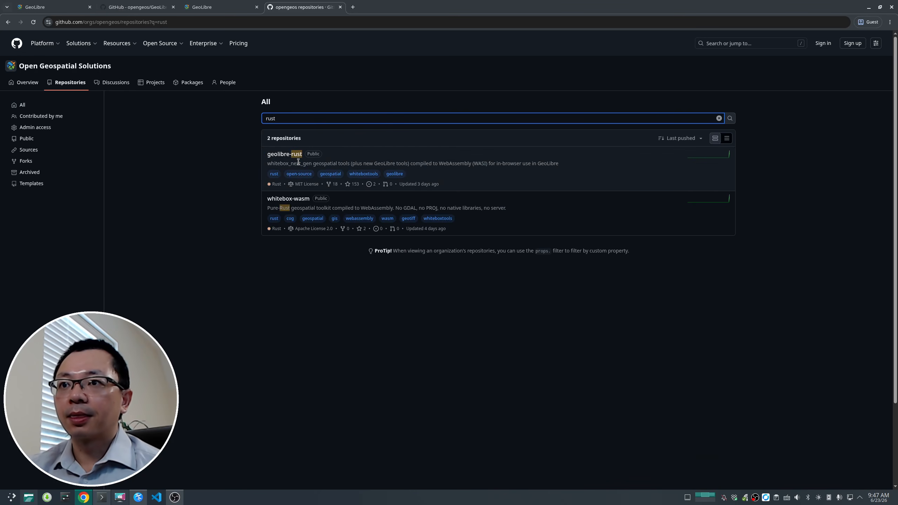
Step: Open the geolibre-rust repository, read its README, and return to the repository search results
click(284, 158)
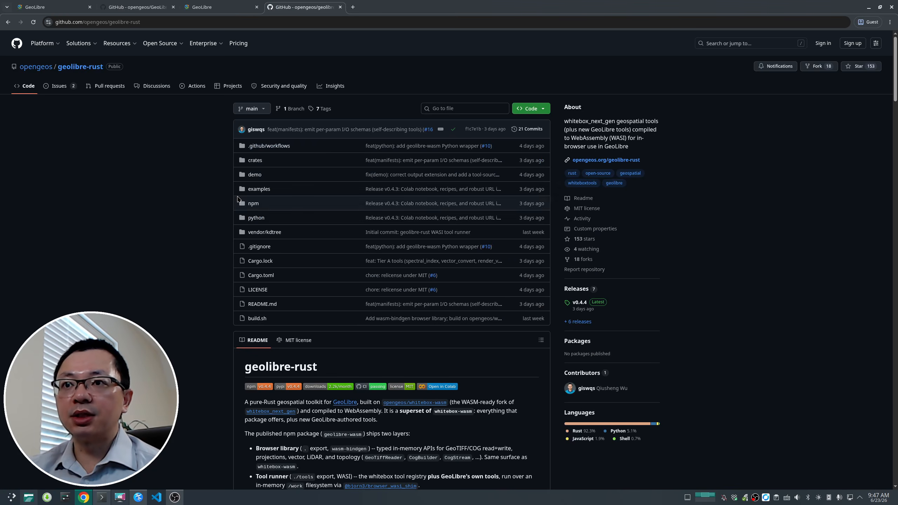
scroll(120, 190, down, 1)
scroll(120, 190, down, 5)
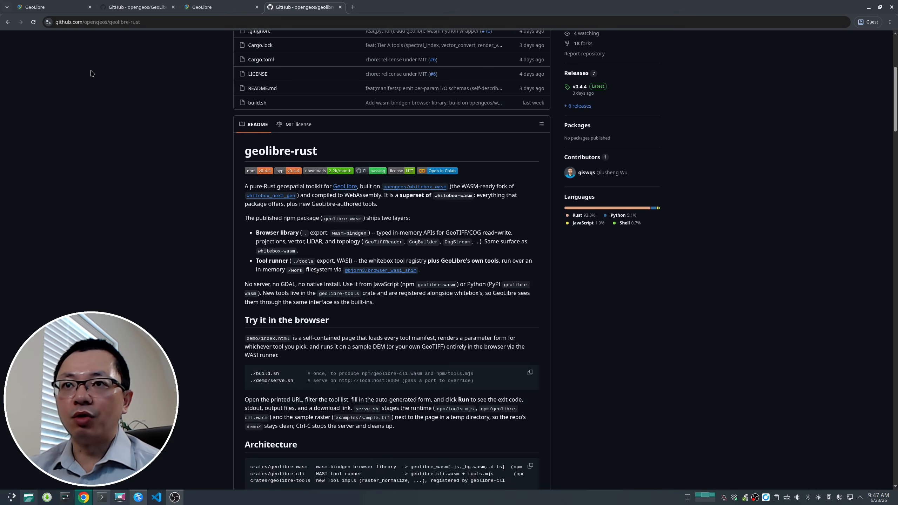
click(7, 22)
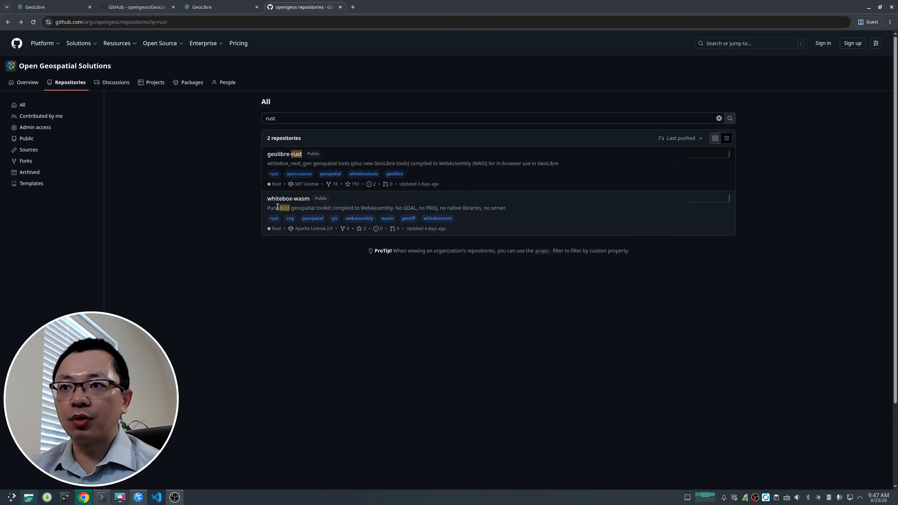
Step: Open the whitebox-wasm repository in a new tab and skim its README
right_click(292, 201)
click(311, 207)
key(ctrl+Tab)
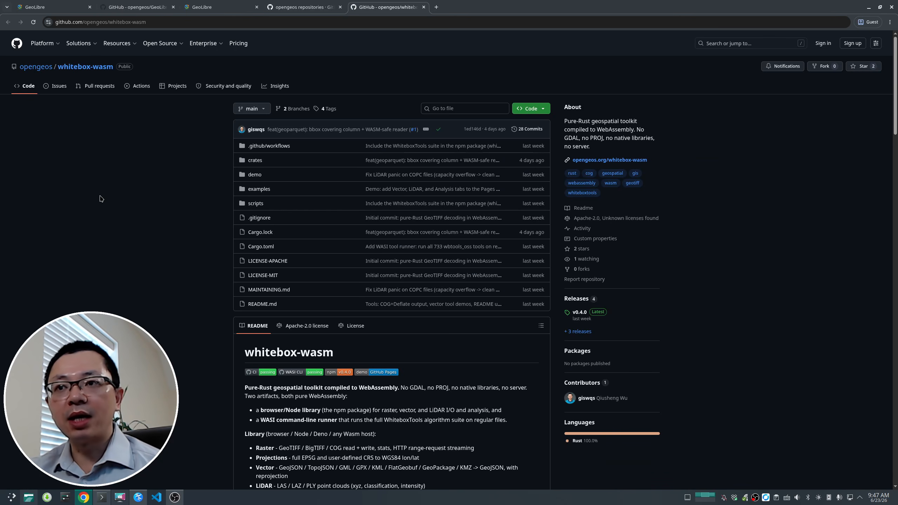
scroll(107, 206, down, 20)
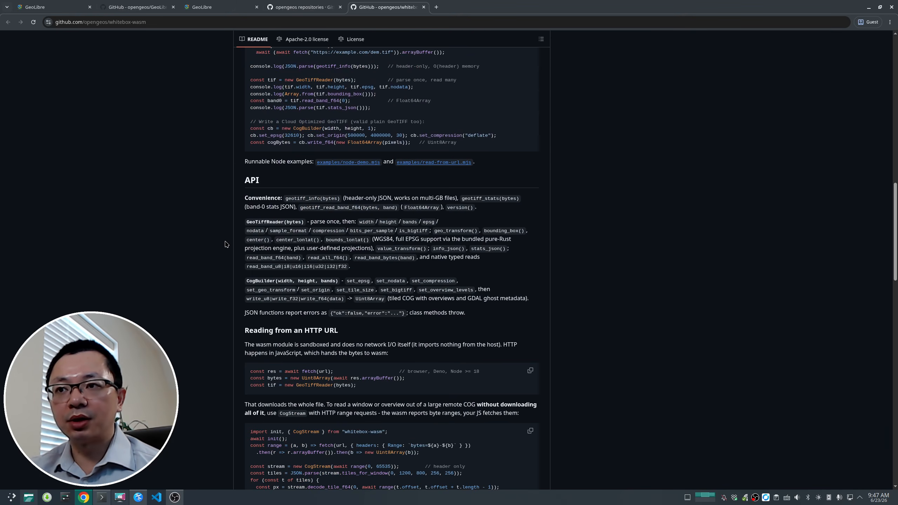
scroll(225, 244, up, 20)
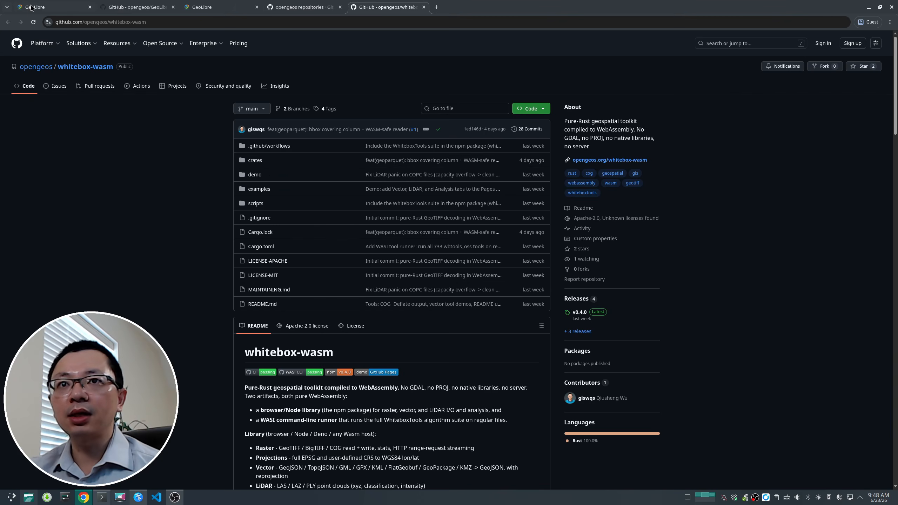
Step: Reopen the geolibre-rust repository and open its opengeos.org/geolibre-rust demo page in a new tab
click(301, 8)
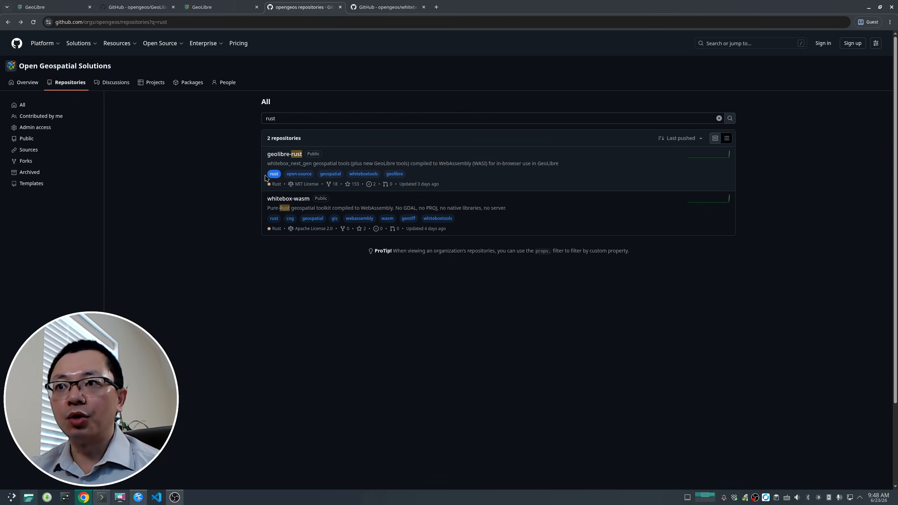
click(280, 159)
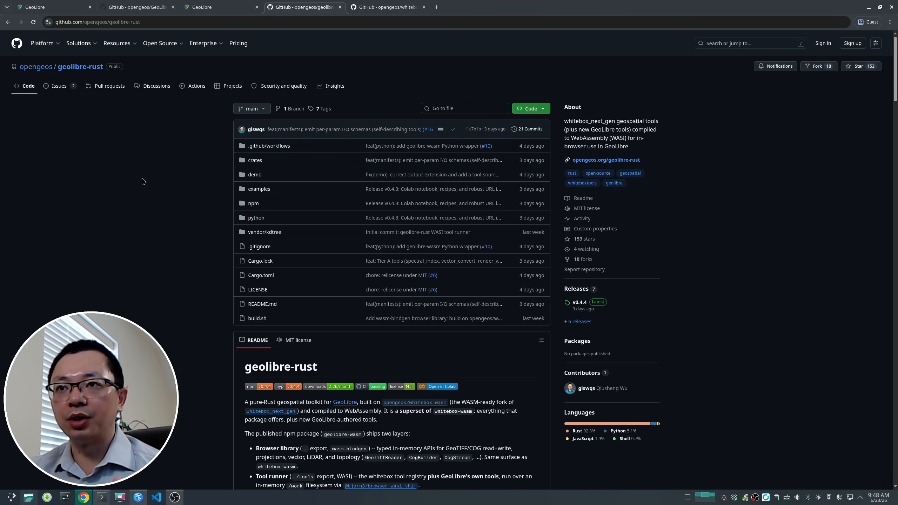
scroll(165, 180, down, 3)
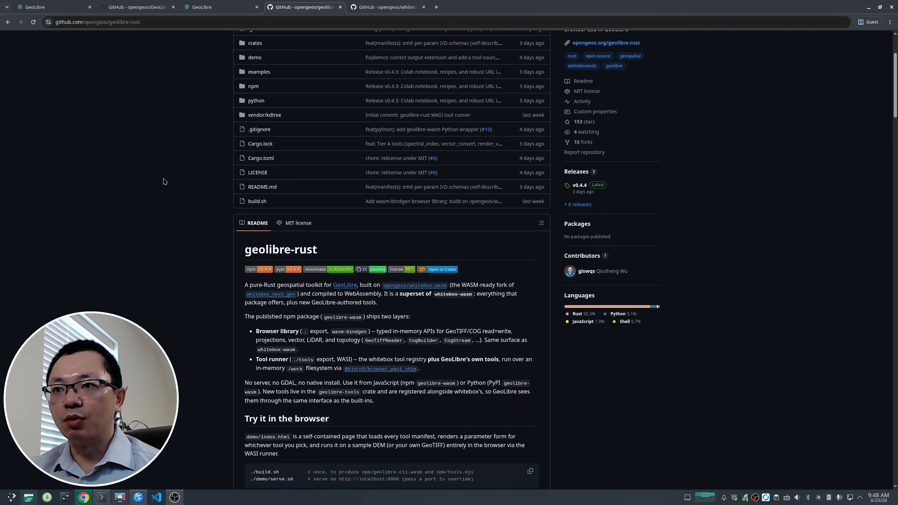
scroll(165, 181, up, 3)
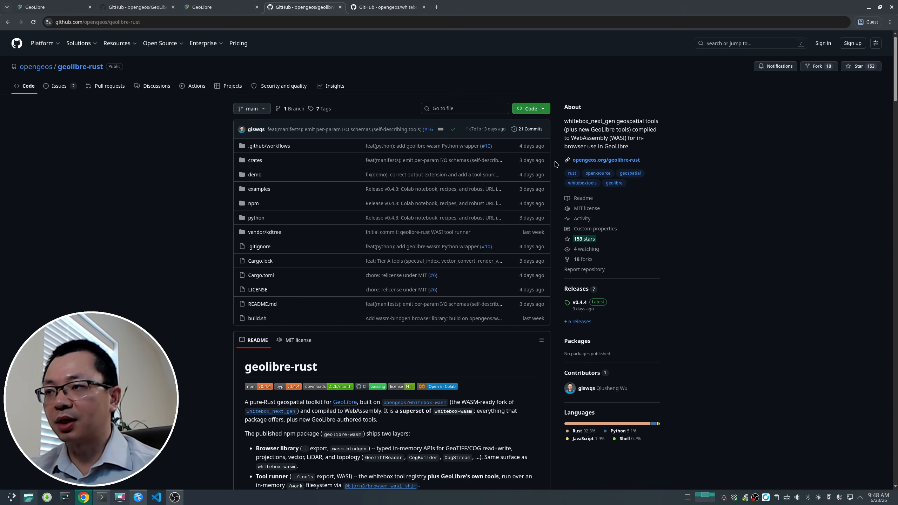
right_click(607, 162)
click(630, 173)
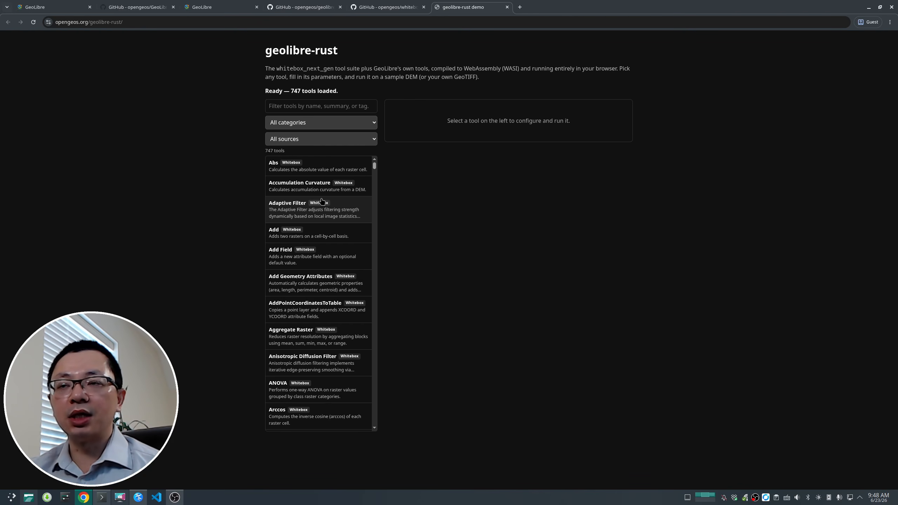
drag(289, 90, 301, 91)
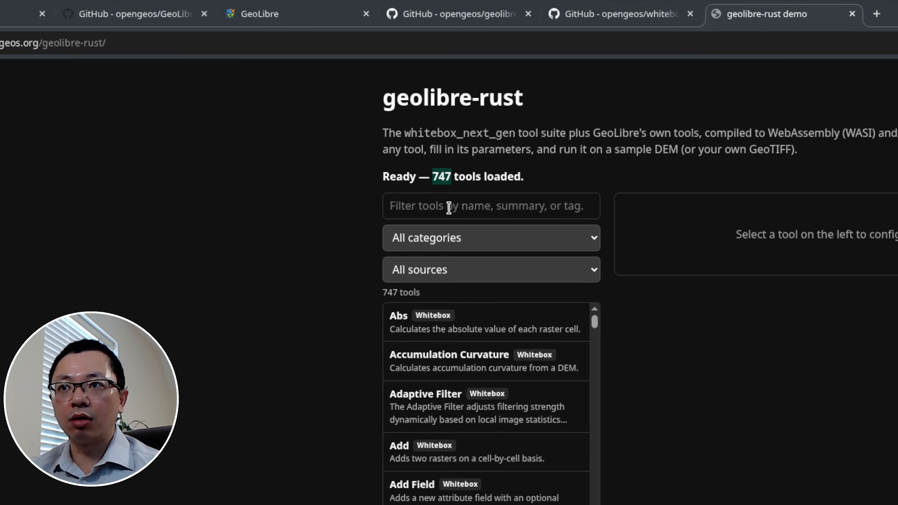
Step: Filter the demo's tool list to the GeoLibre tools source
click(468, 238)
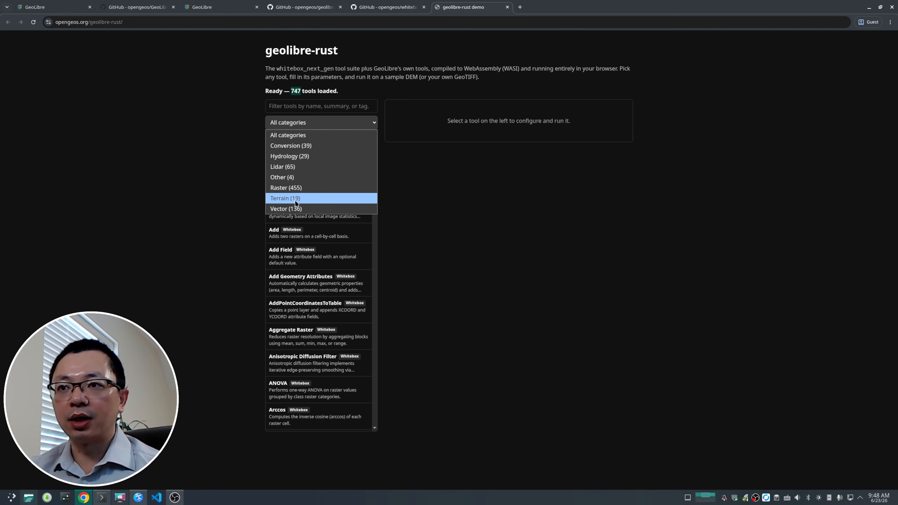
click(191, 210)
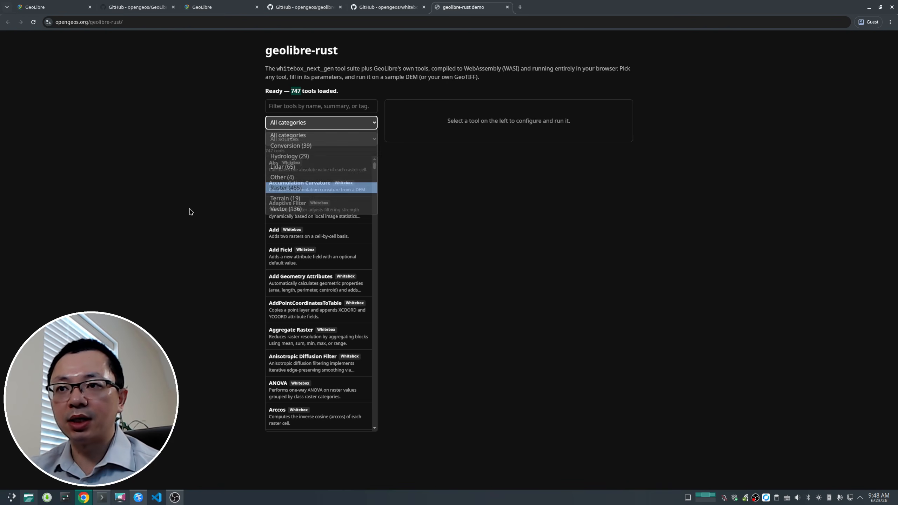
click(309, 139)
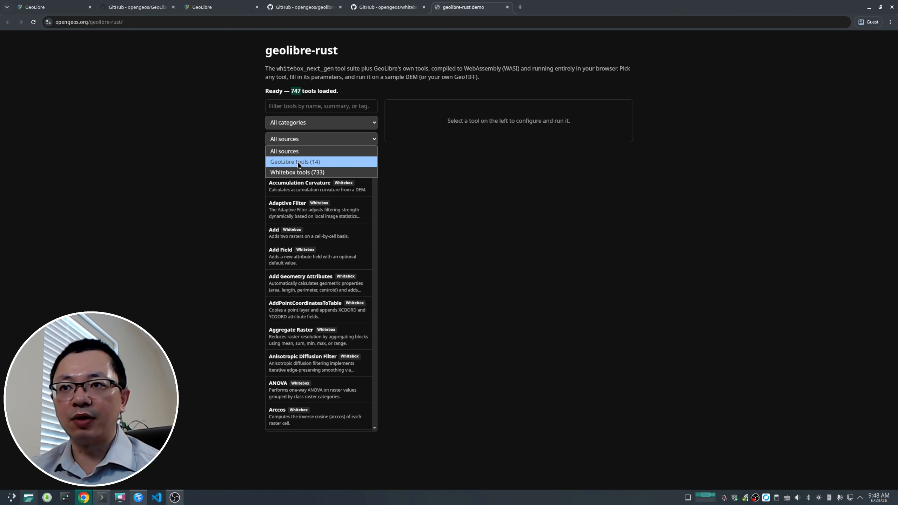
click(299, 163)
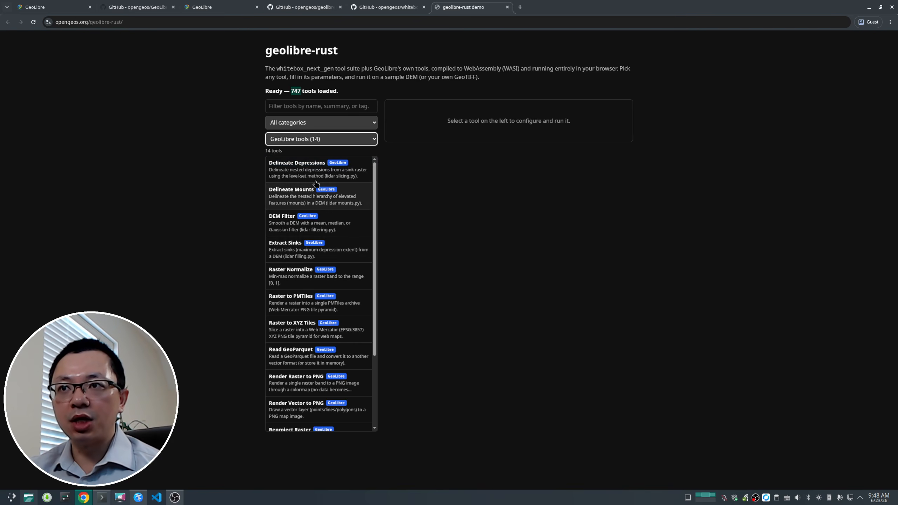
Step: Browse the GeoLibre tools and open the Delineate Depressions tool form to review its parameters
scroll(320, 219, down, 3)
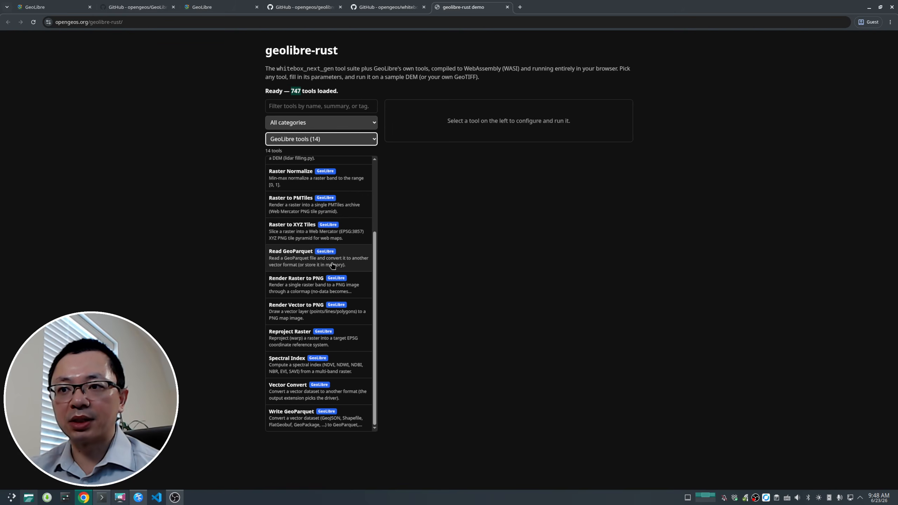
scroll(332, 265, up, 3)
scroll(332, 265, down, 3)
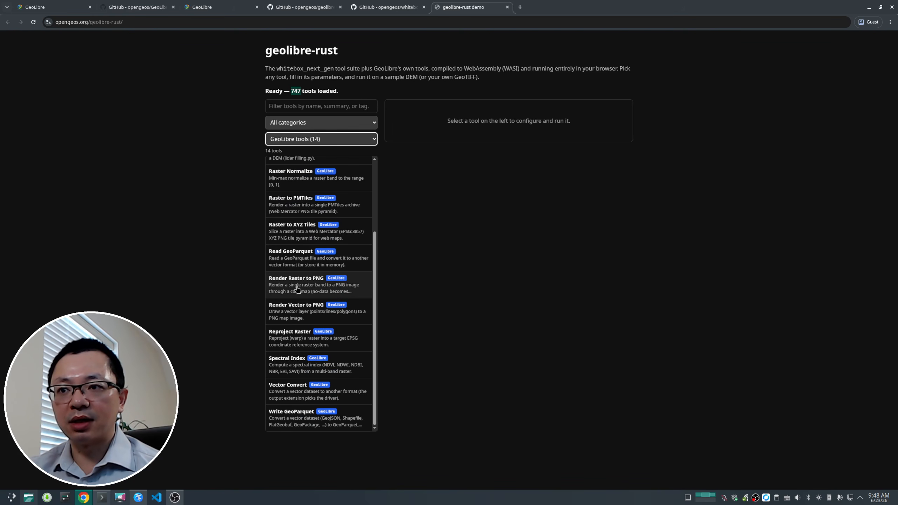
scroll(298, 289, up, 3)
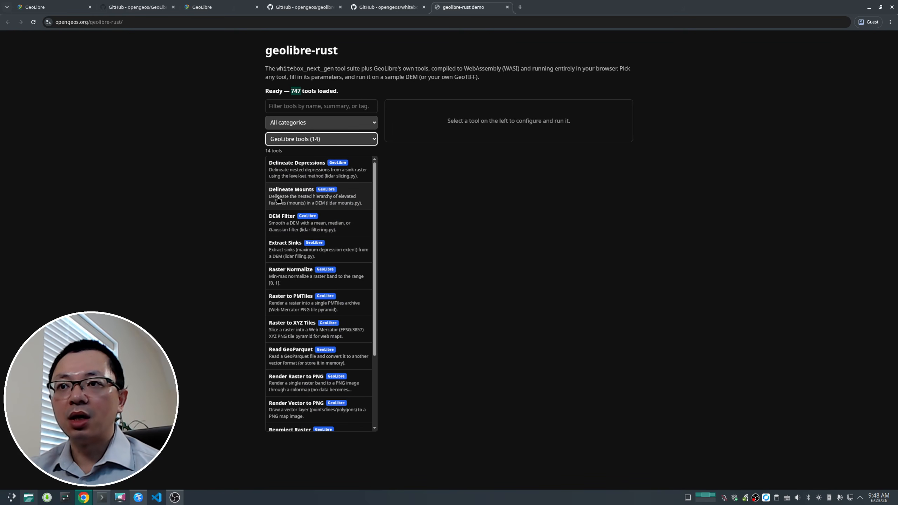
click(329, 139)
click(329, 139)
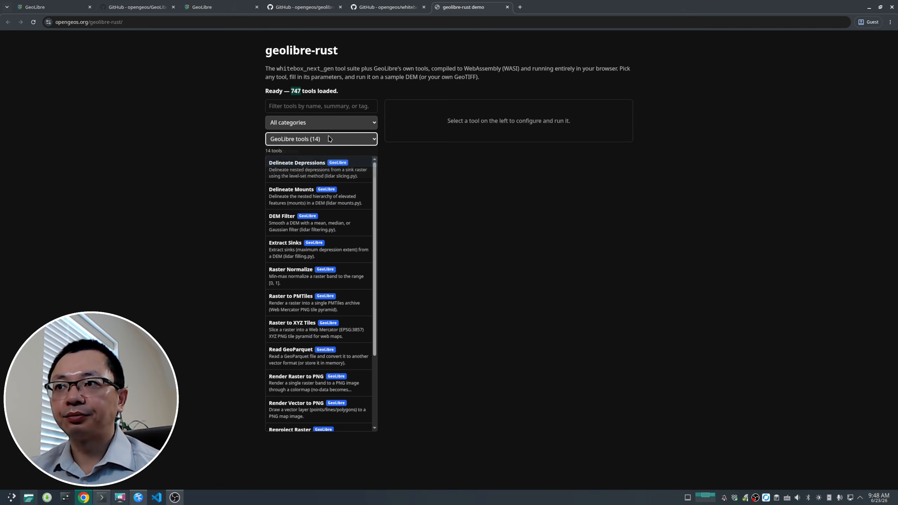
click(304, 169)
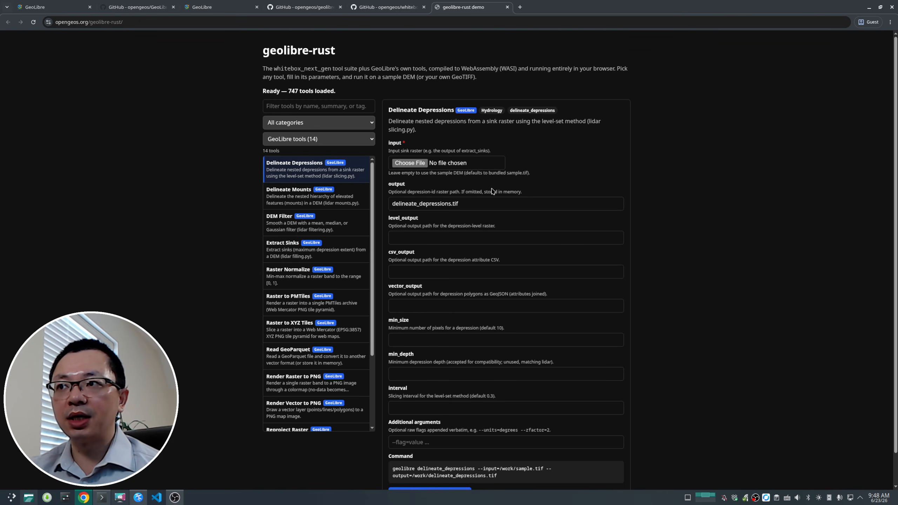
scroll(492, 192, down, 2)
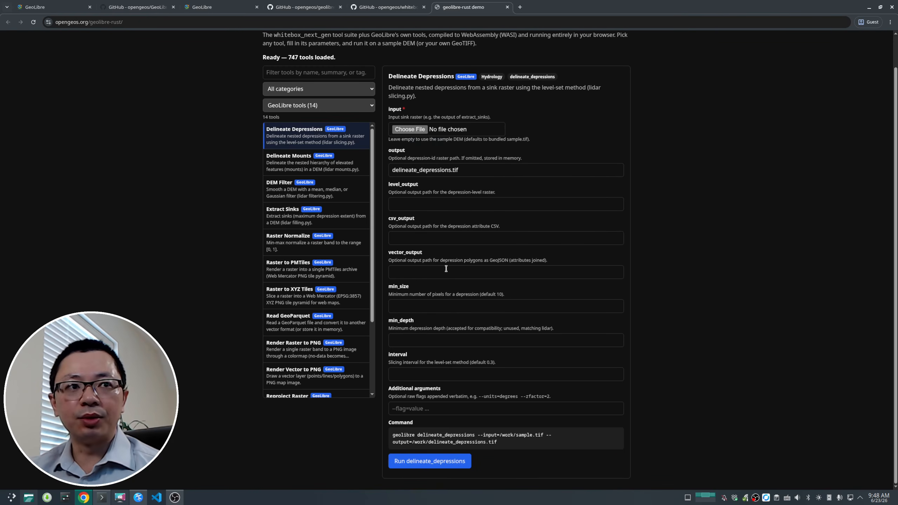
scroll(451, 261, up, 2)
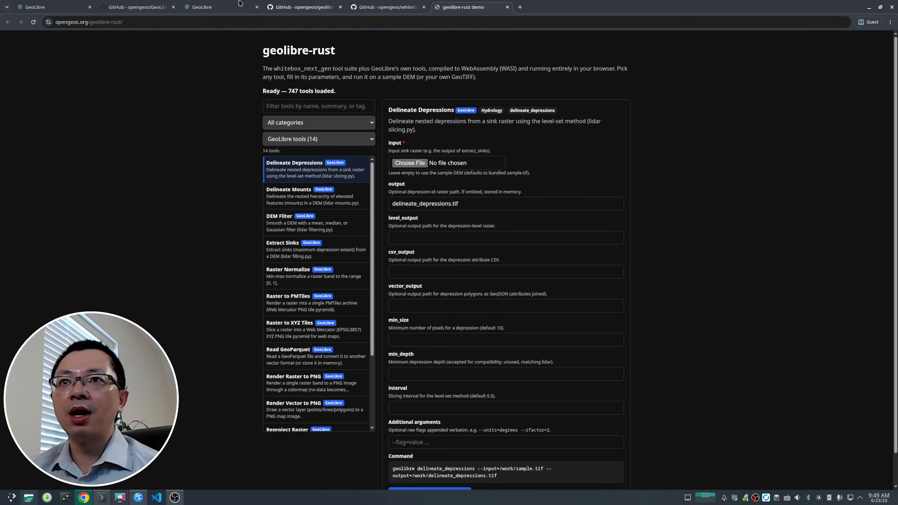
Step: Switch to the GeoLibre viewer tab and browse the Processing menu's tool categories and Terrain submenus
click(223, 6)
click(230, 172)
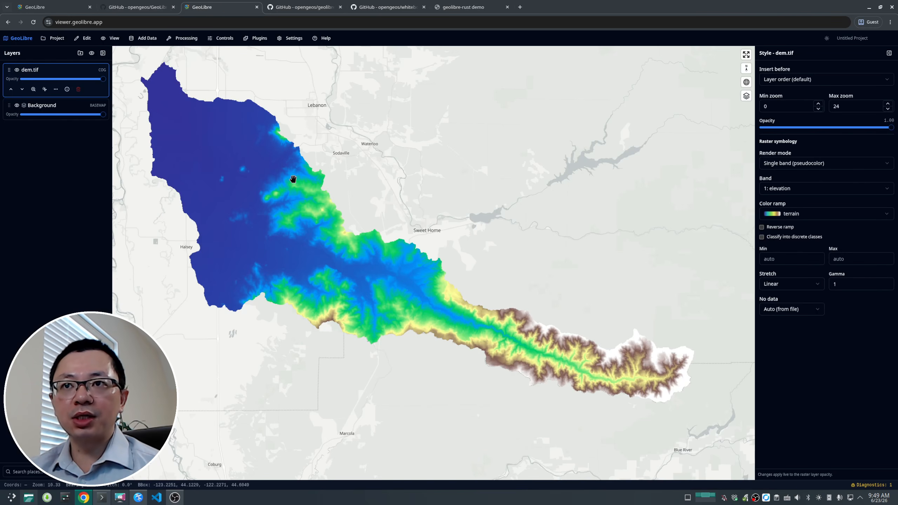
click(184, 38)
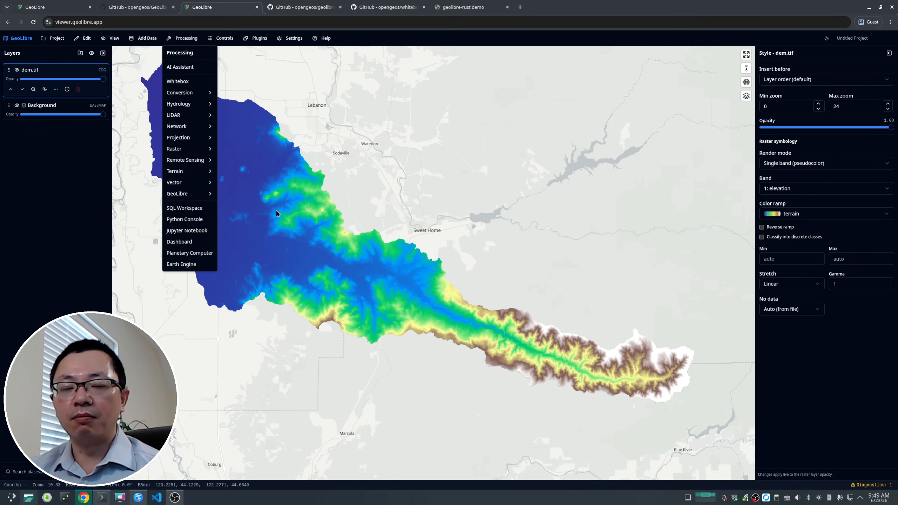
click(292, 232)
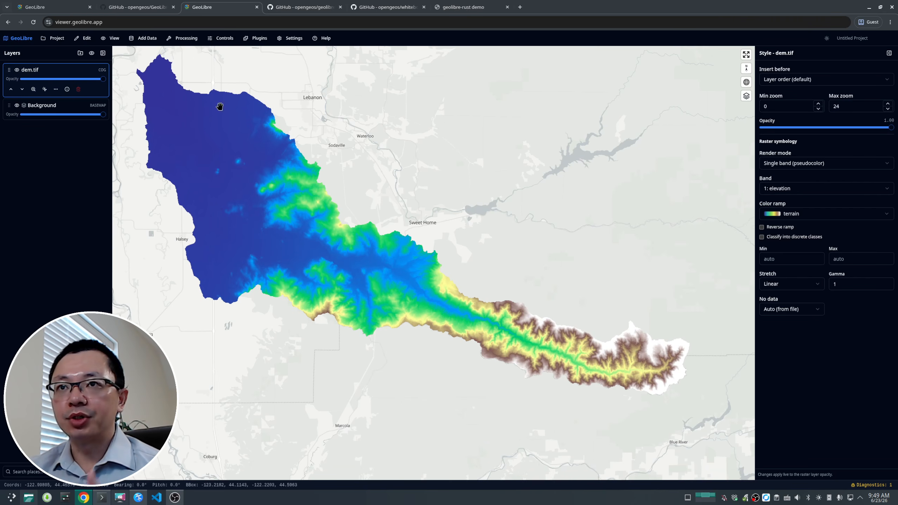
click(182, 38)
click(320, 241)
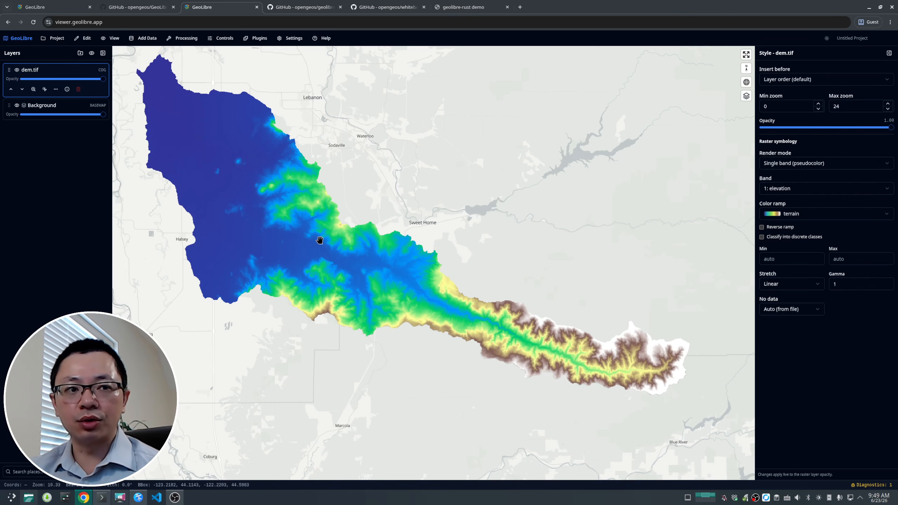
click(182, 40)
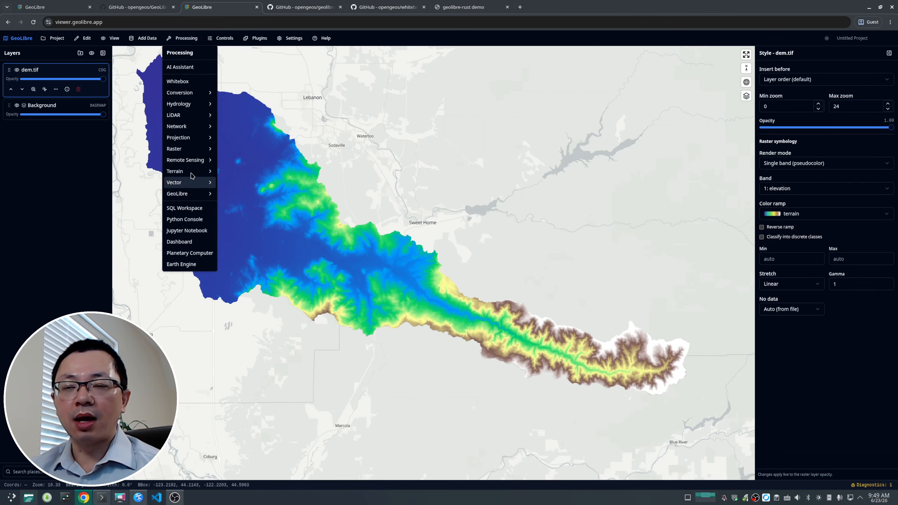
mouse_move(190, 138)
mouse_move(190, 107)
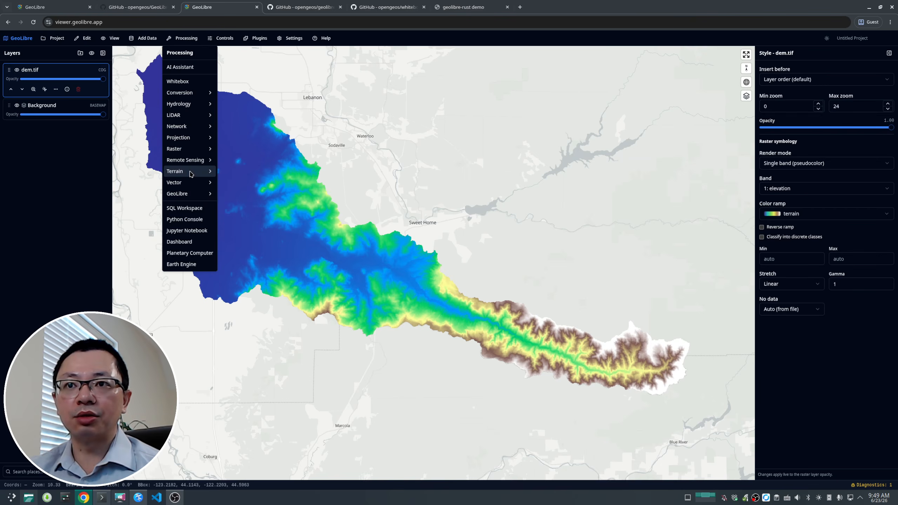
mouse_move(194, 173)
mouse_move(249, 171)
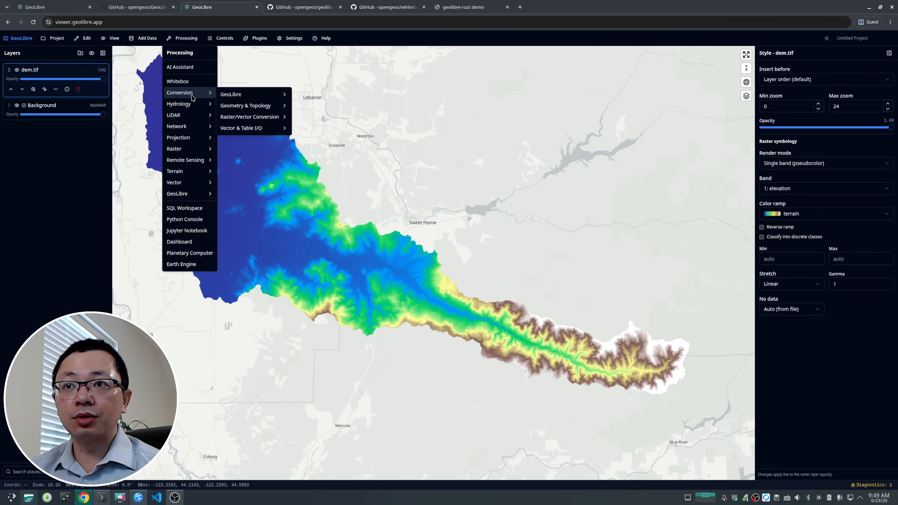
mouse_move(253, 96)
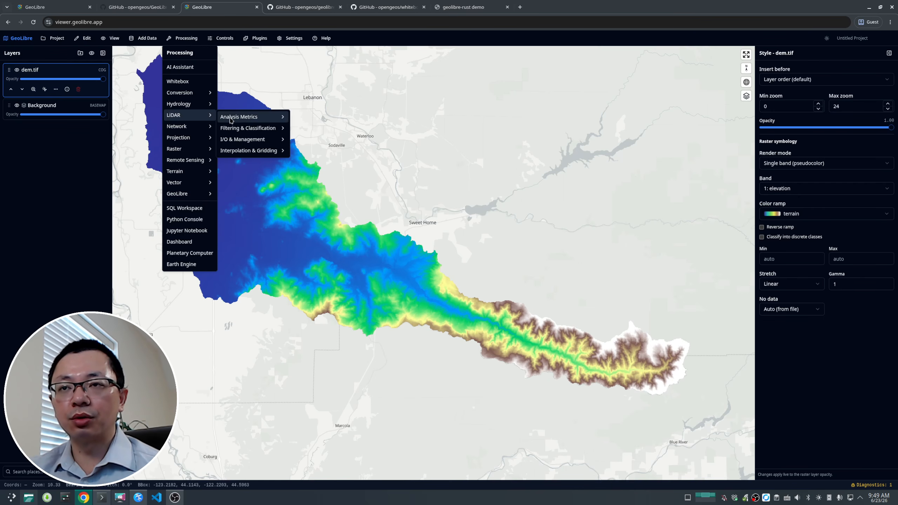
mouse_move(257, 139)
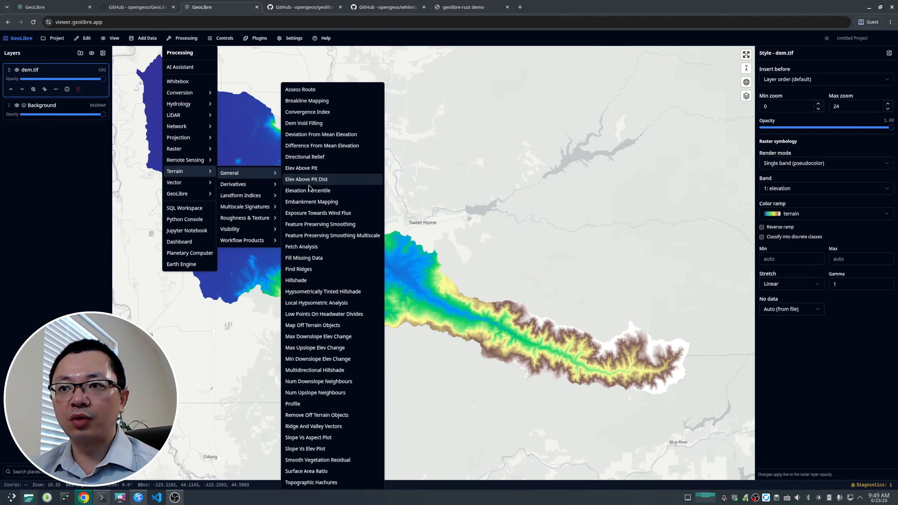
Step: Open the Hypsometrically Tinted Hillshade tool, review its parameters, set the input to dem.tif, and run it
click(313, 293)
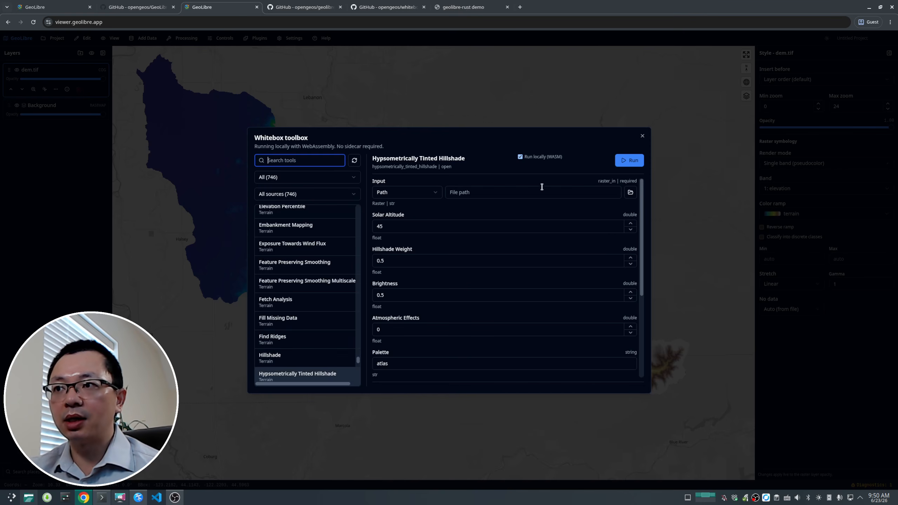
scroll(639, 224, down, 5)
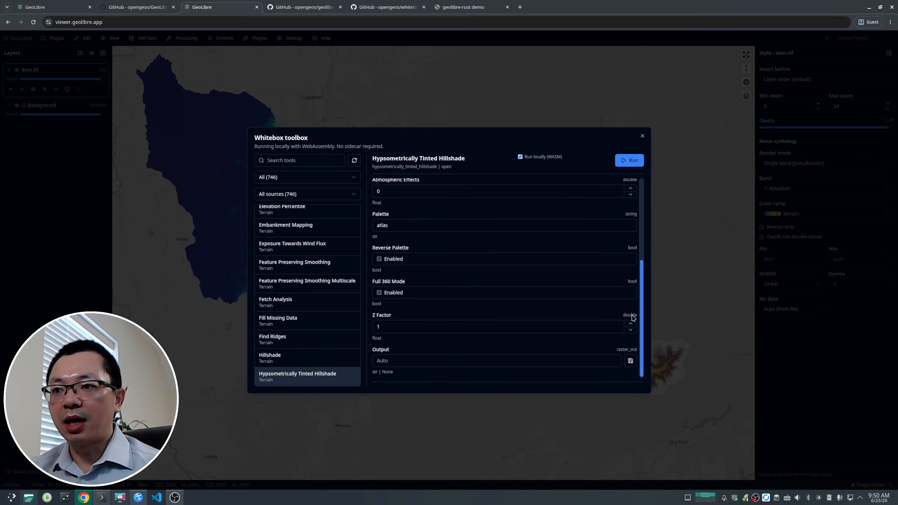
scroll(525, 190, up, 5)
click(411, 193)
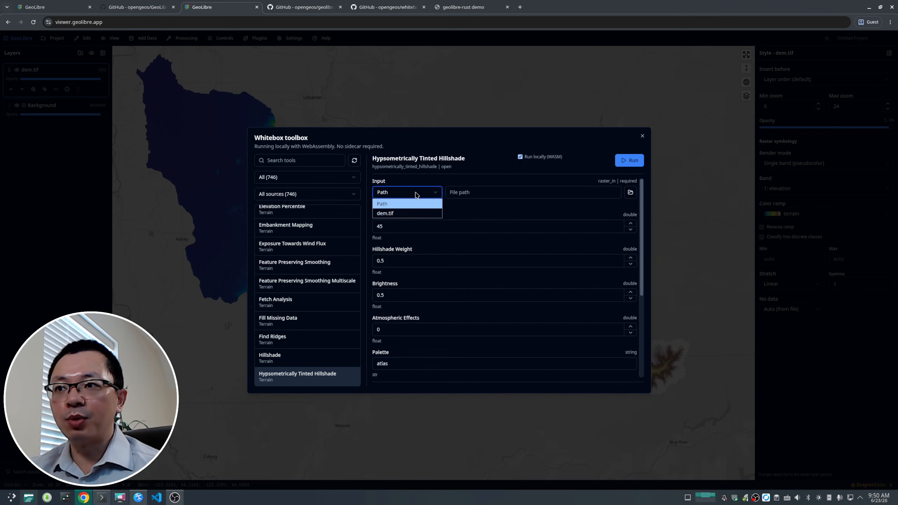
click(399, 214)
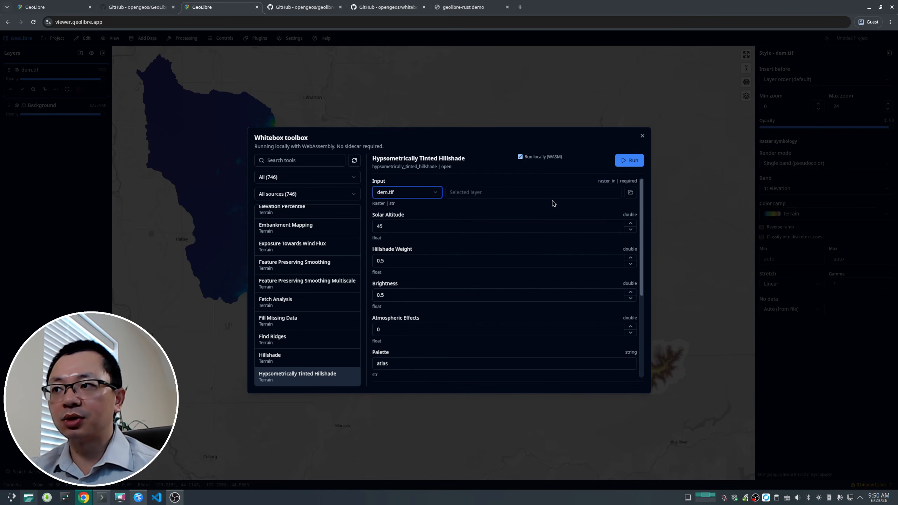
scroll(644, 248, down, 3)
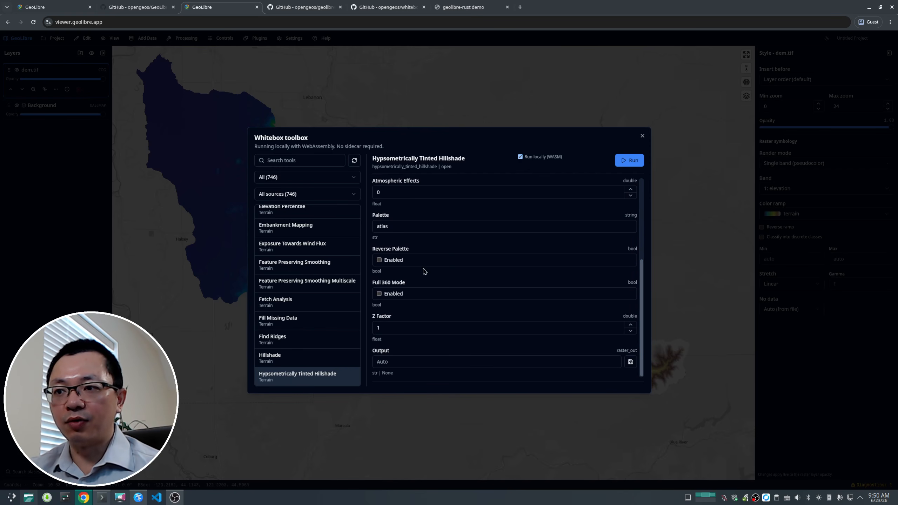
scroll(442, 281, up, 5)
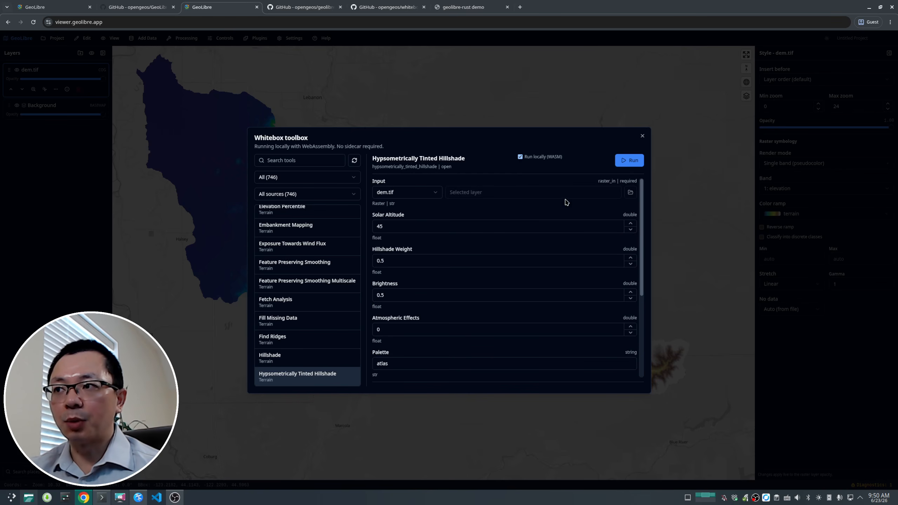
click(622, 165)
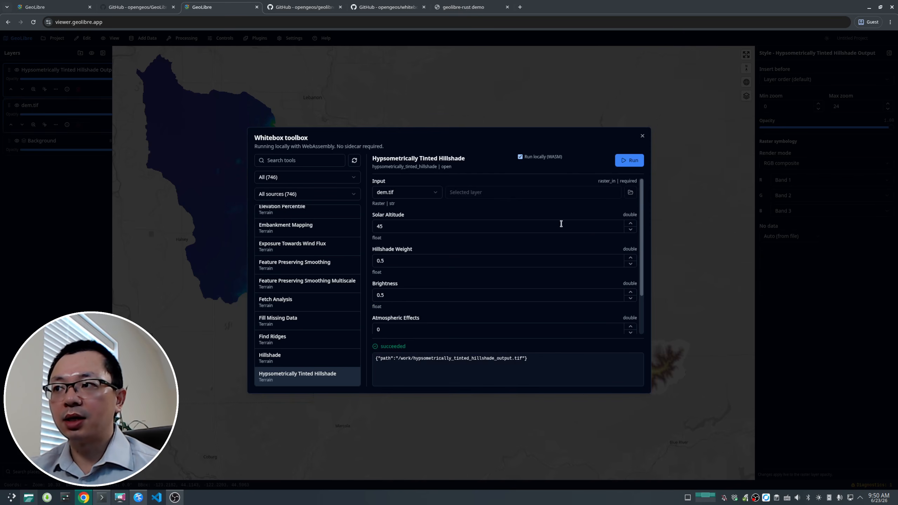
Step: Examine the hillshade run's output path, then close the Whitebox toolbox
scroll(566, 227, down, 6)
drag(401, 359, 370, 359)
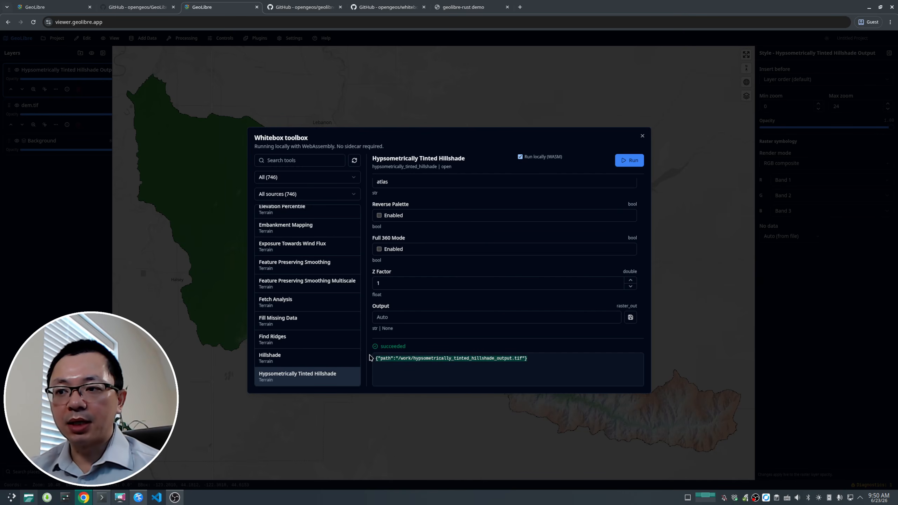
double_click(406, 358)
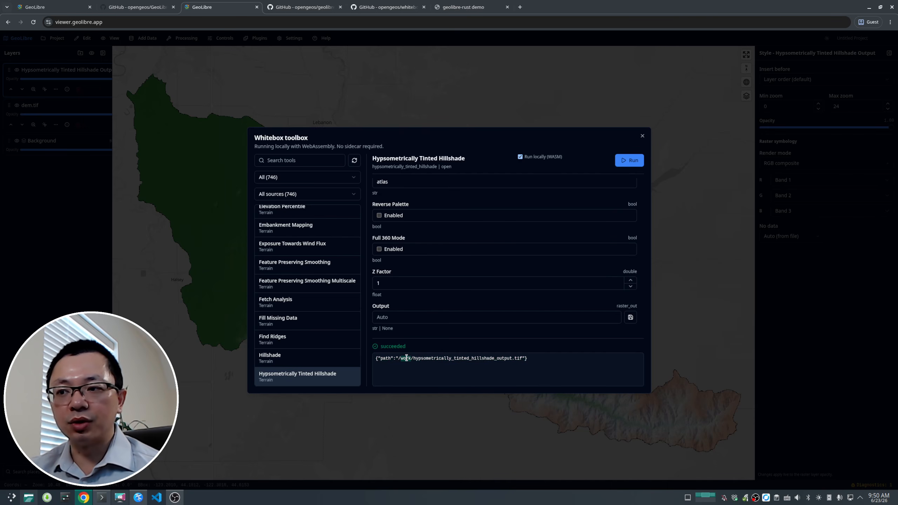
click(643, 137)
Step: Widen the layers panel
drag(598, 318, 419, 205)
scroll(462, 256, up, 4)
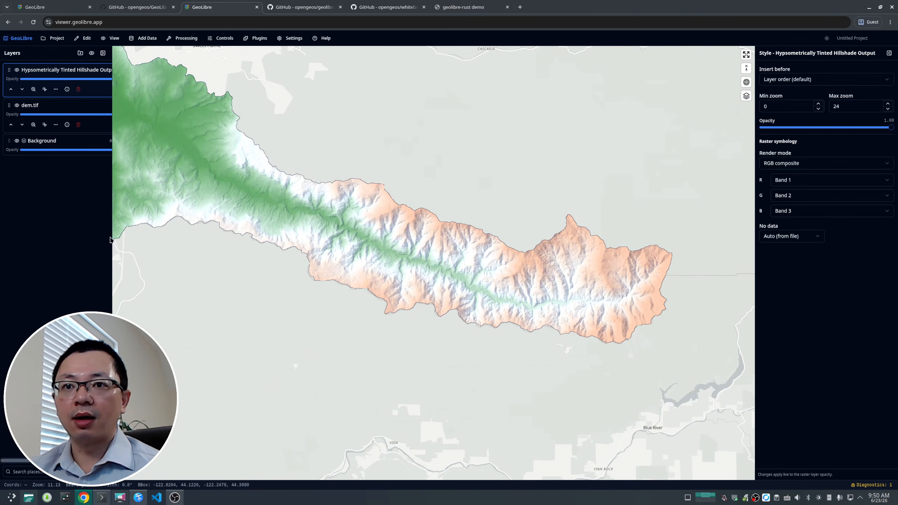
drag(110, 240, 135, 238)
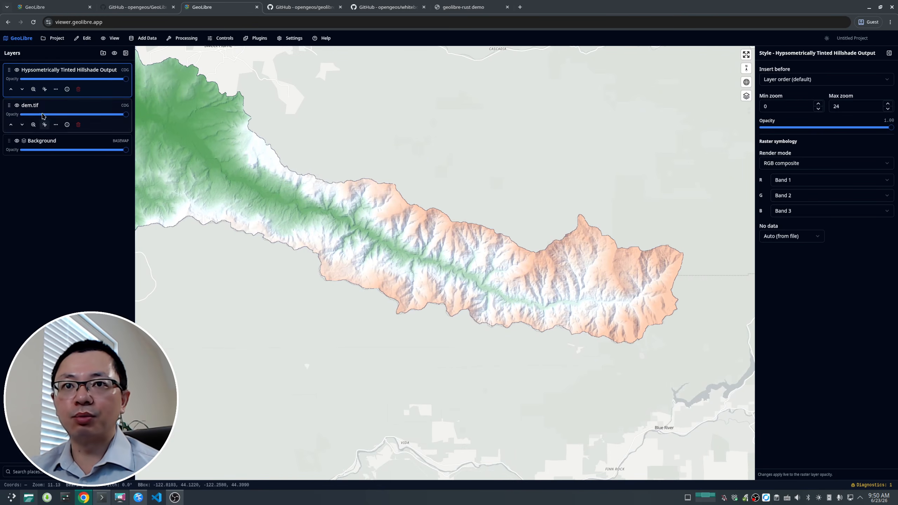
Step: Toggle the Hypsometrically Tinted Hillshade Output layer off and on to compare it with the DEM
click(56, 90)
click(106, 92)
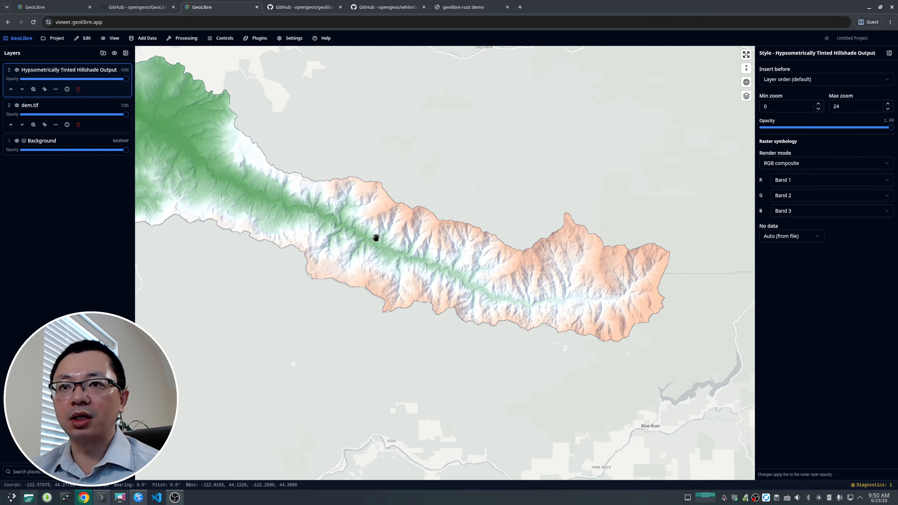
drag(373, 237, 413, 258)
mouse_move(128, 82)
mouse_down()
mouse_move(9, 82)
mouse_move(126, 79)
mouse_up()
click(17, 70)
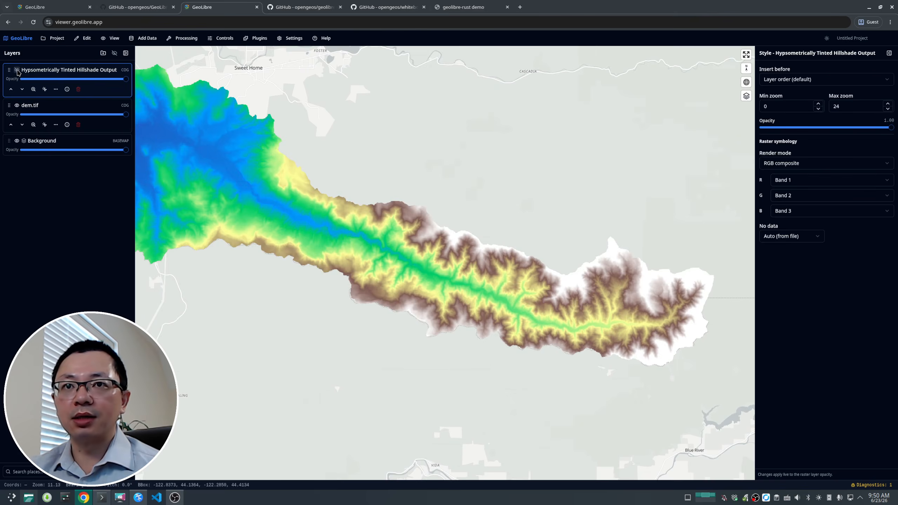
click(17, 70)
scroll(401, 250, down, 2)
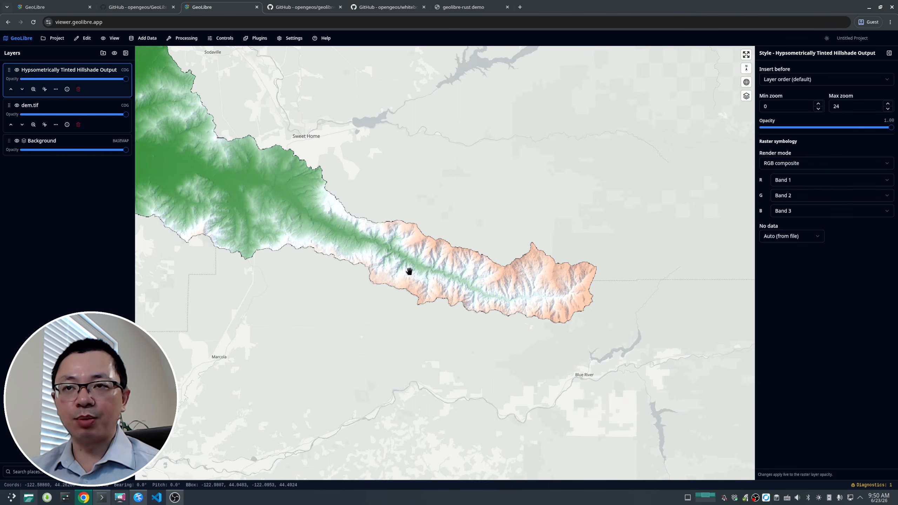
drag(260, 191, 331, 227)
mouse_move(240, 158)
mouse_down()
mouse_move(321, 209)
mouse_move(335, 233)
mouse_up()
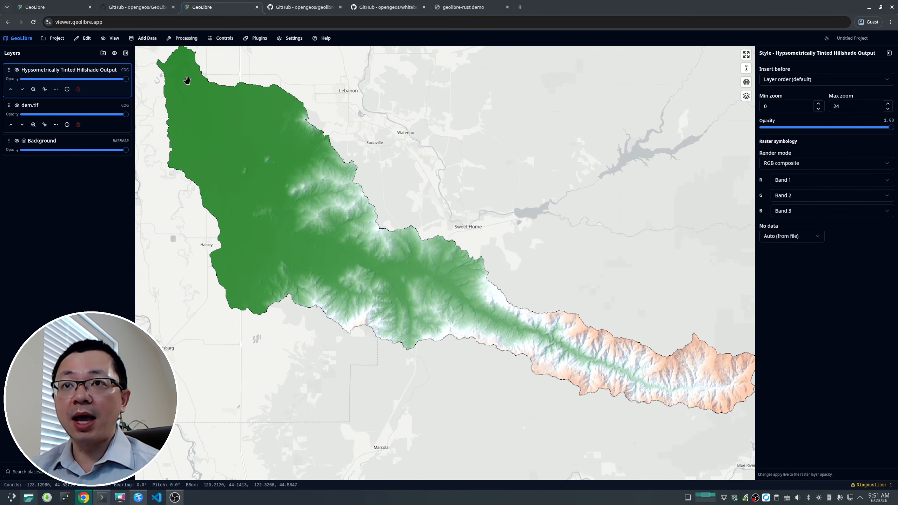
Step: Run Fill Depressions Wang And Liu from the Hydrology depressions tools on dem.tif and close the toolbox
click(185, 39)
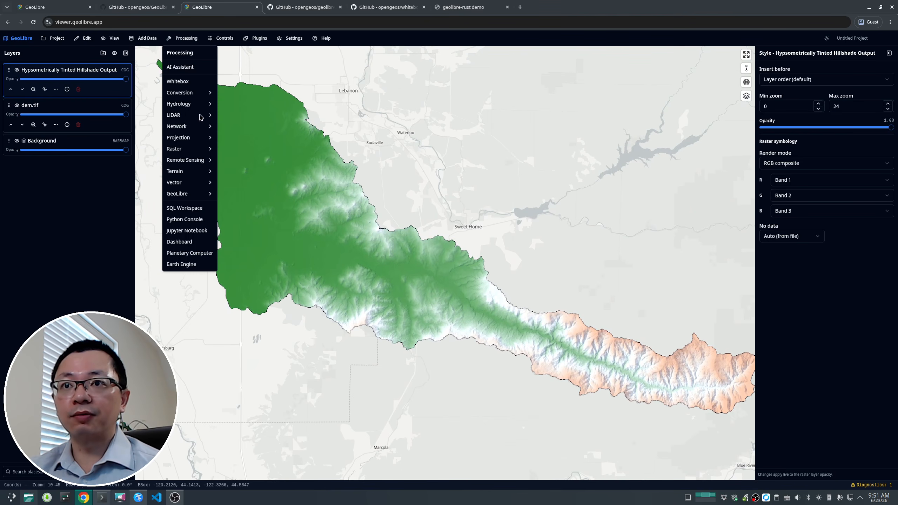
mouse_move(190, 107)
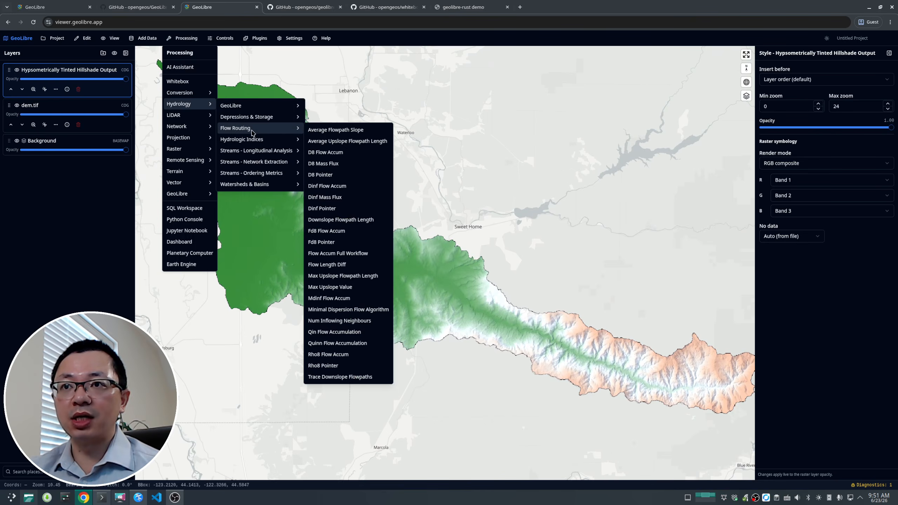
mouse_move(261, 120)
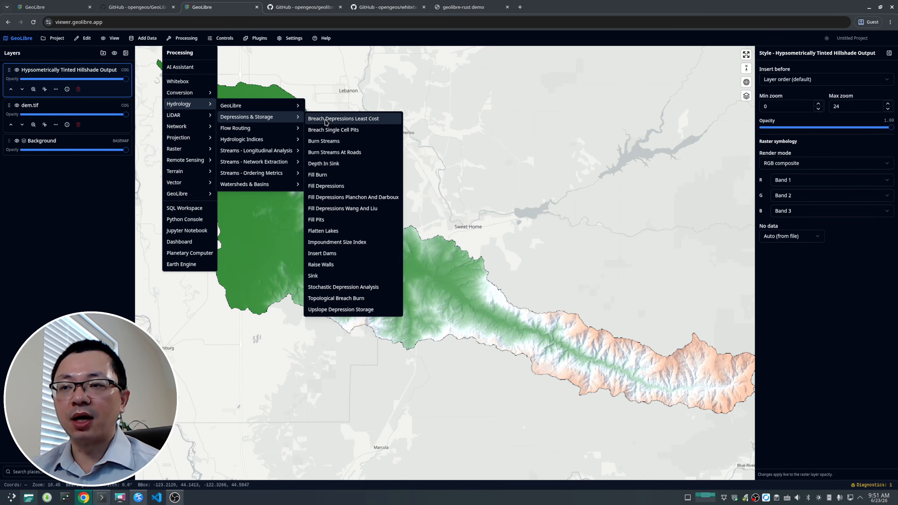
click(367, 209)
click(399, 194)
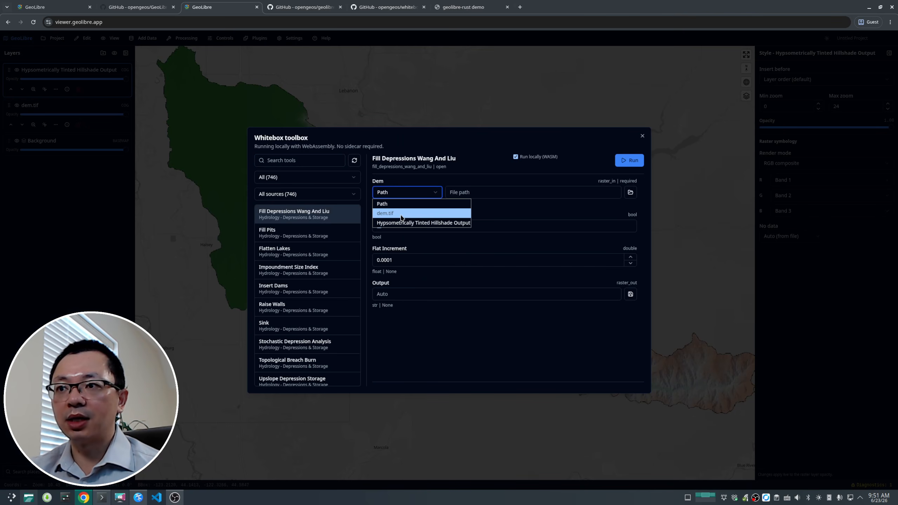
click(401, 217)
click(633, 161)
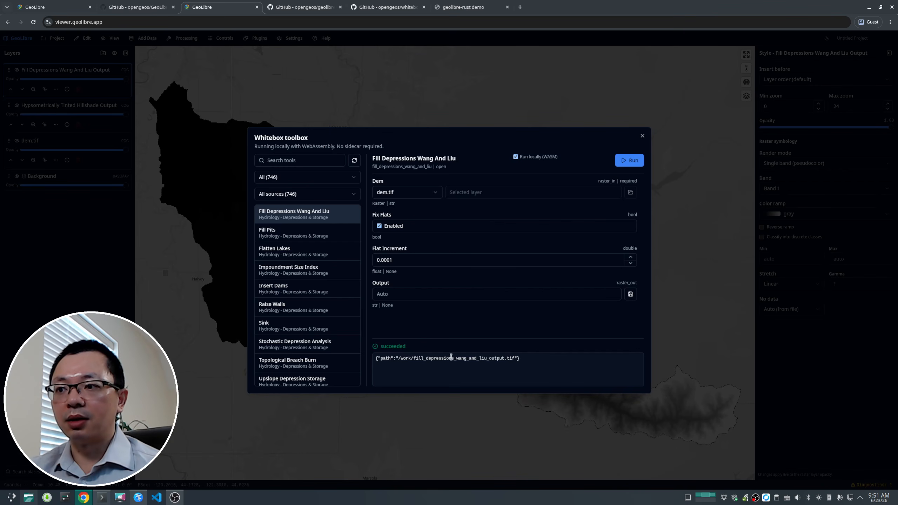
drag(450, 358, 502, 358)
click(643, 137)
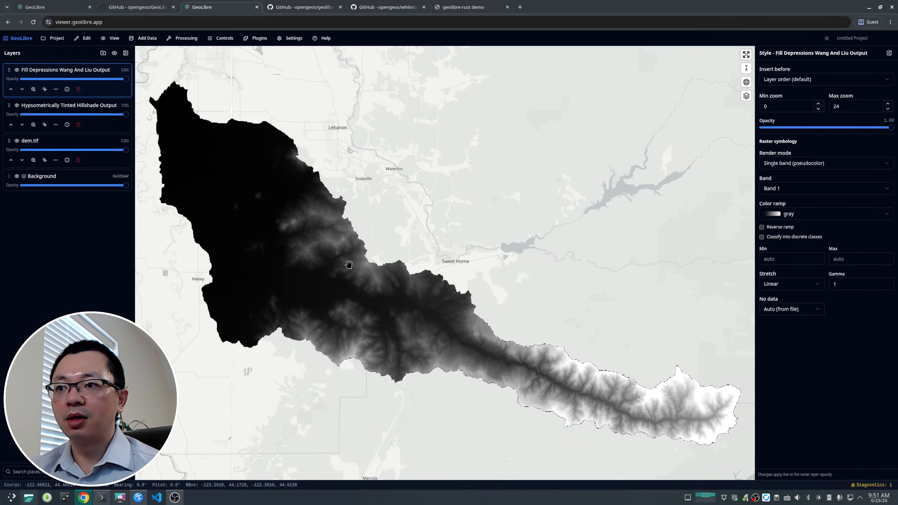
Step: Hide the hillshade output layer and try running D8 Pointer on the Fill Depressions Wang And Liu Output
click(17, 105)
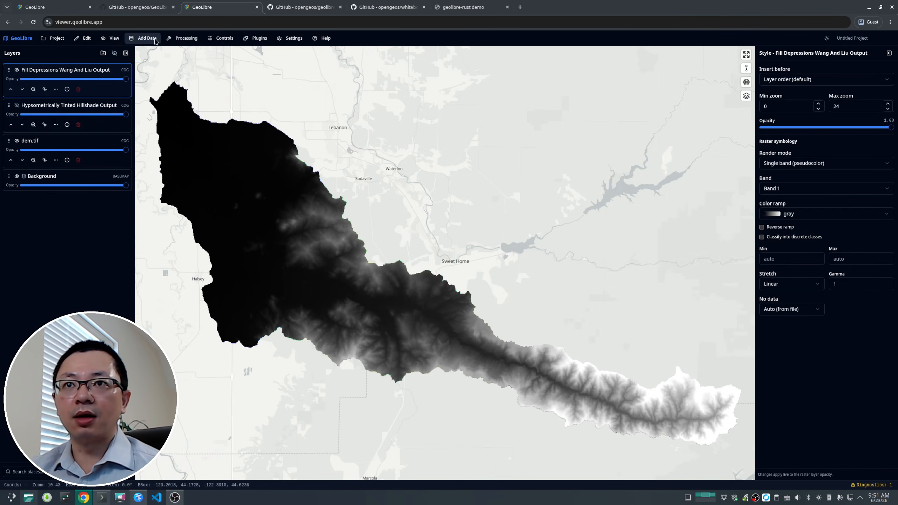
click(183, 37)
mouse_move(193, 99)
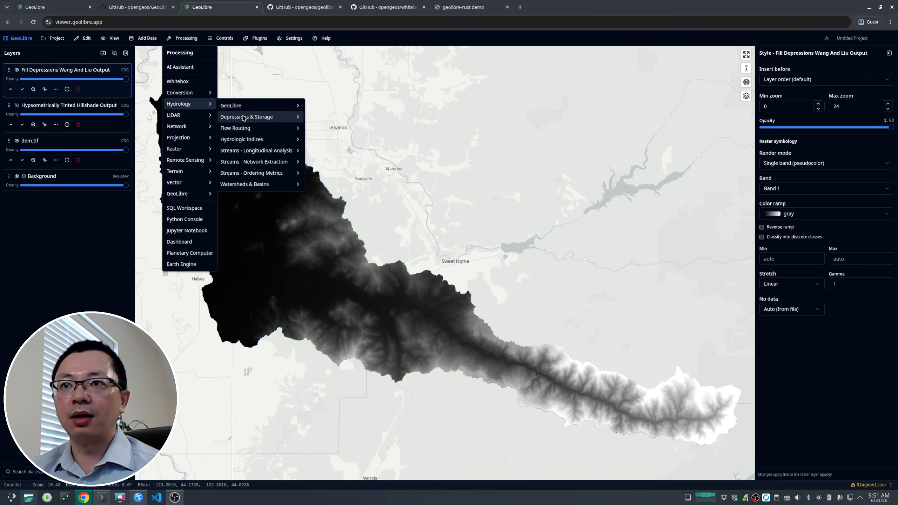
mouse_move(244, 118)
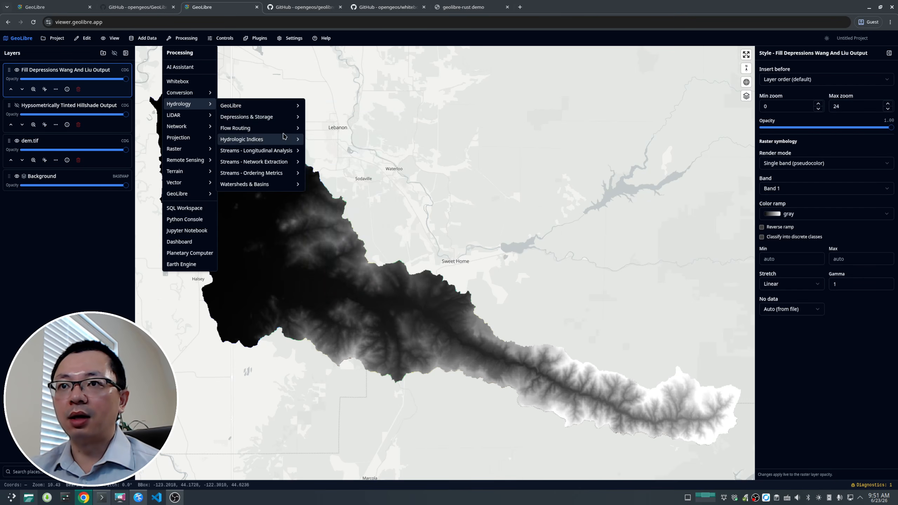
mouse_move(288, 121)
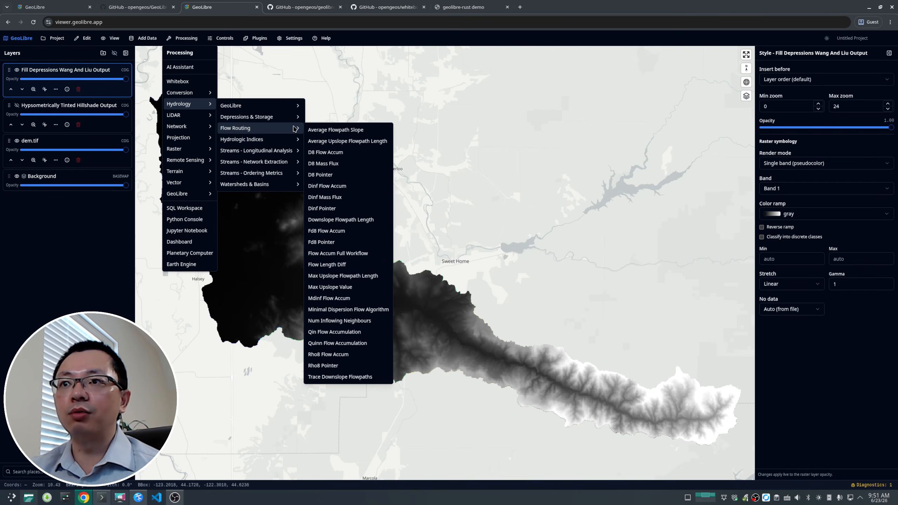
click(335, 178)
click(335, 178)
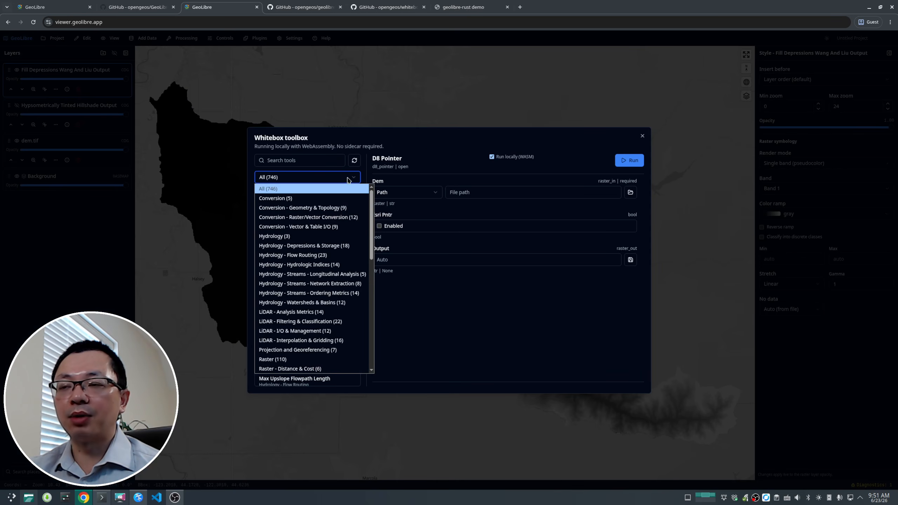
click(426, 143)
click(403, 194)
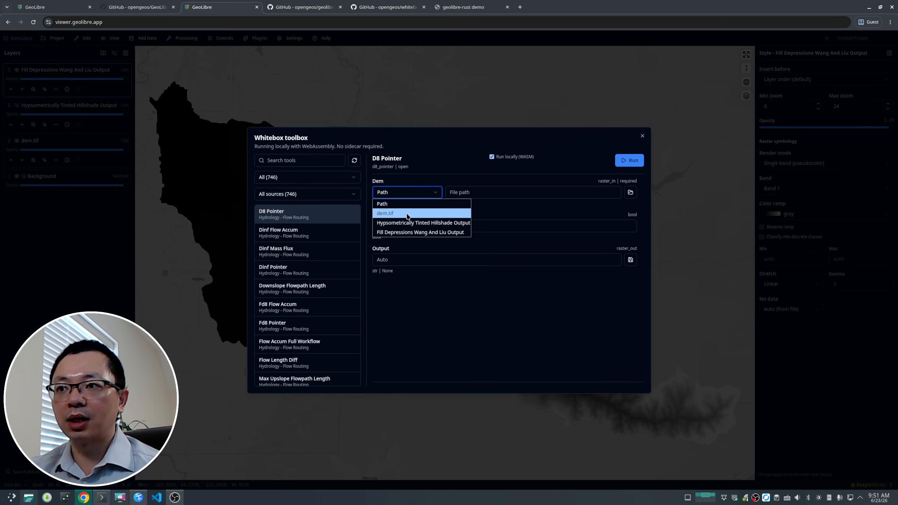
click(403, 232)
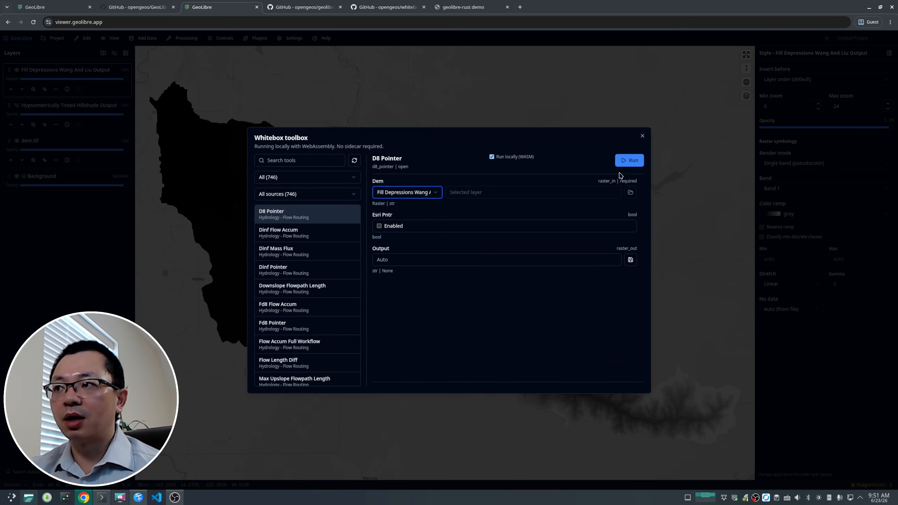
click(628, 164)
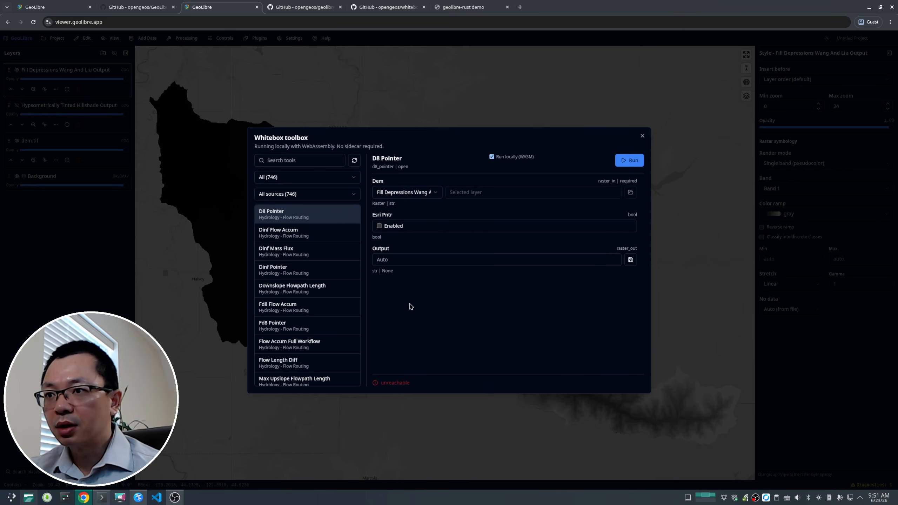
Step: Retry D8 Pointer with dem.tif as the DEM, then close the toolbox
click(411, 195)
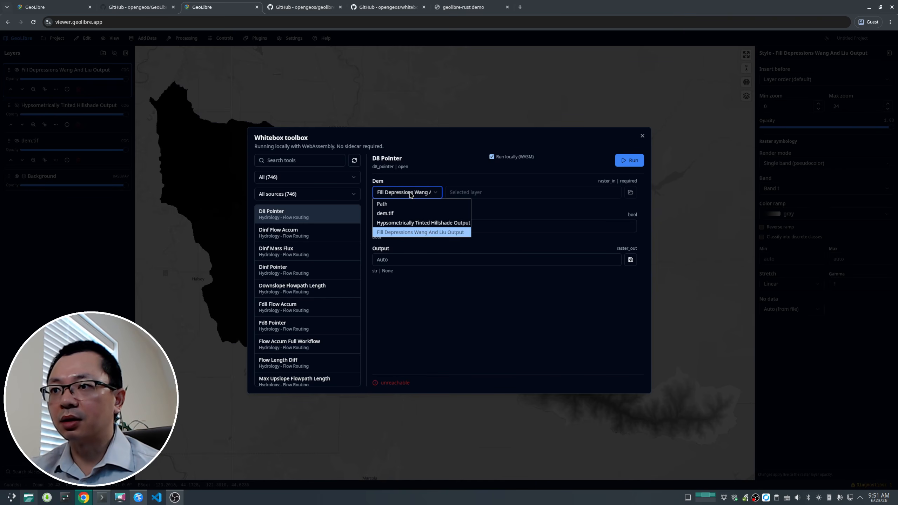
click(385, 214)
click(629, 163)
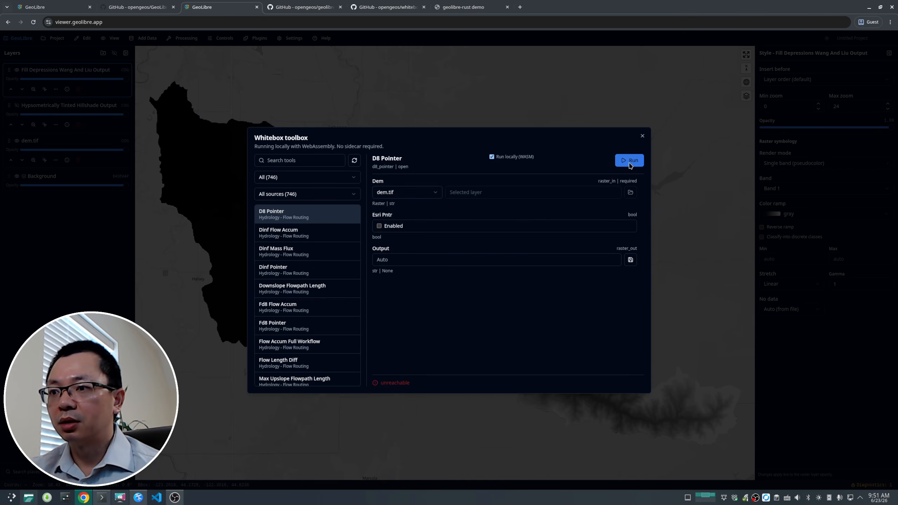
click(642, 137)
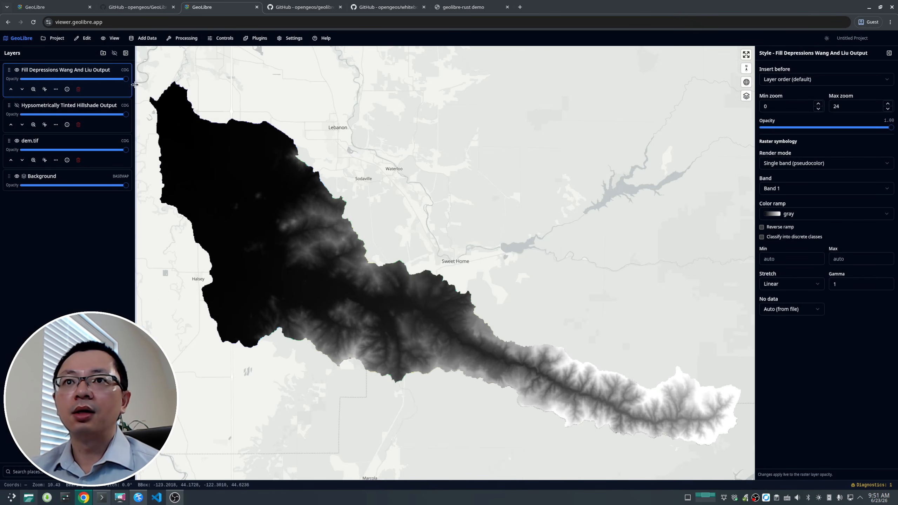
click(189, 39)
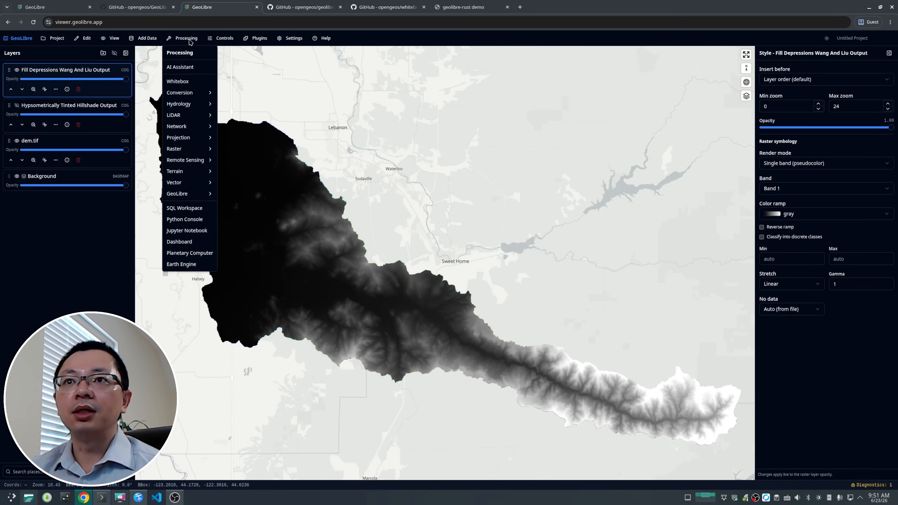
click(311, 300)
click(186, 37)
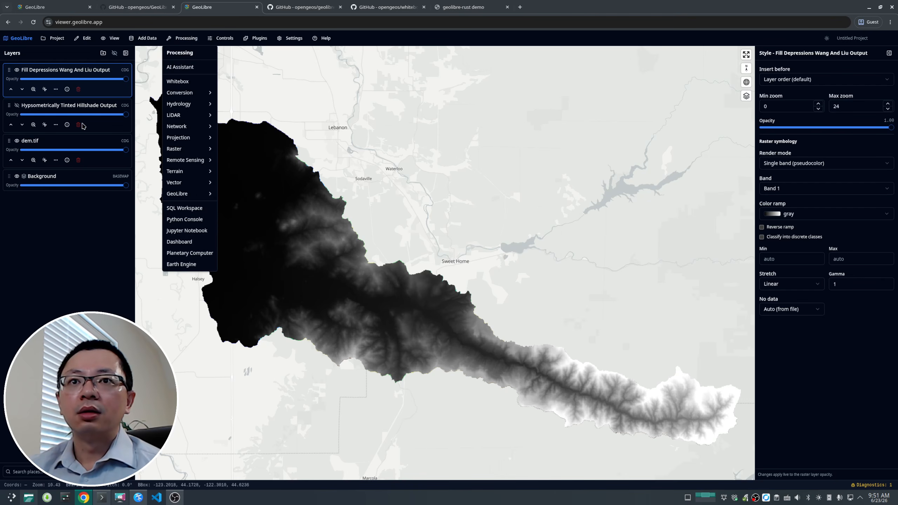
click(101, 125)
click(187, 39)
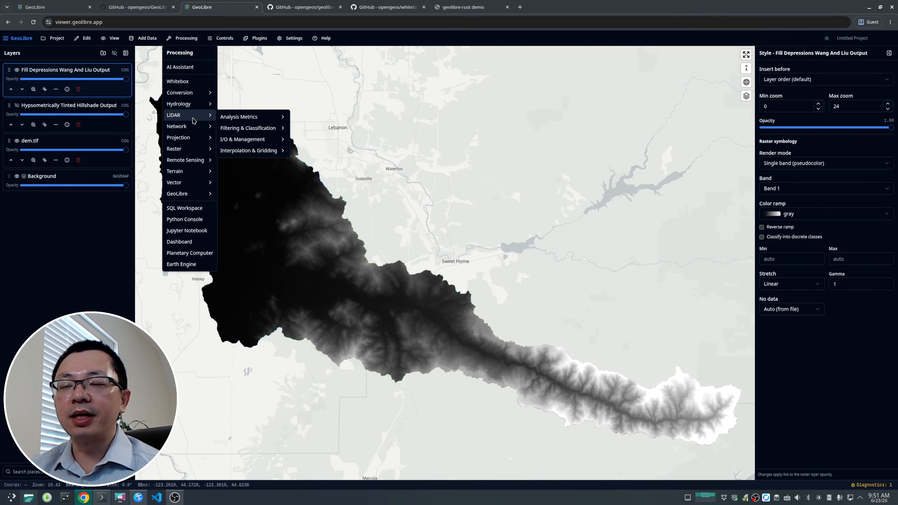
drag(391, 337, 368, 307)
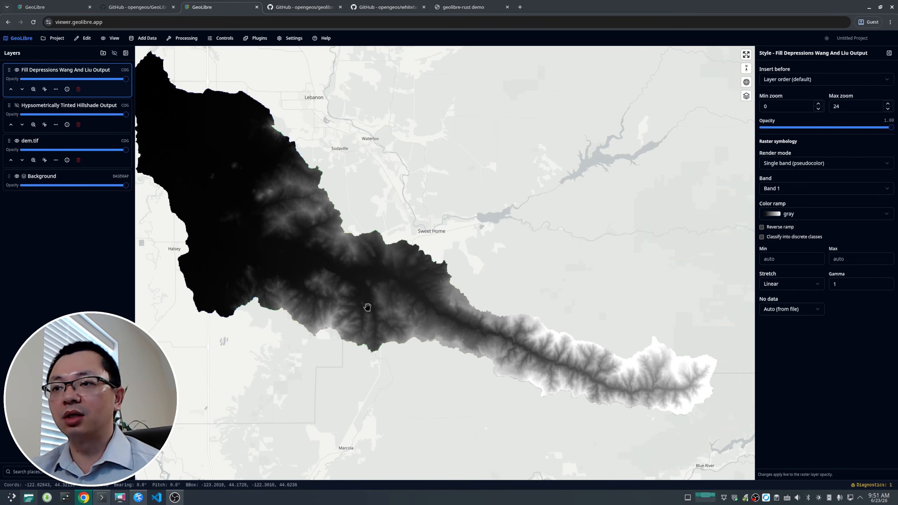
scroll(367, 306, down, 3)
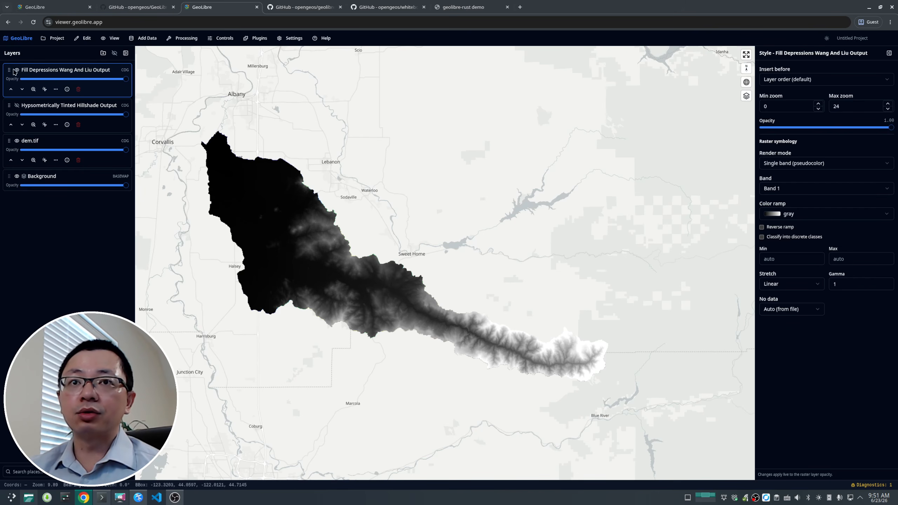
click(79, 89)
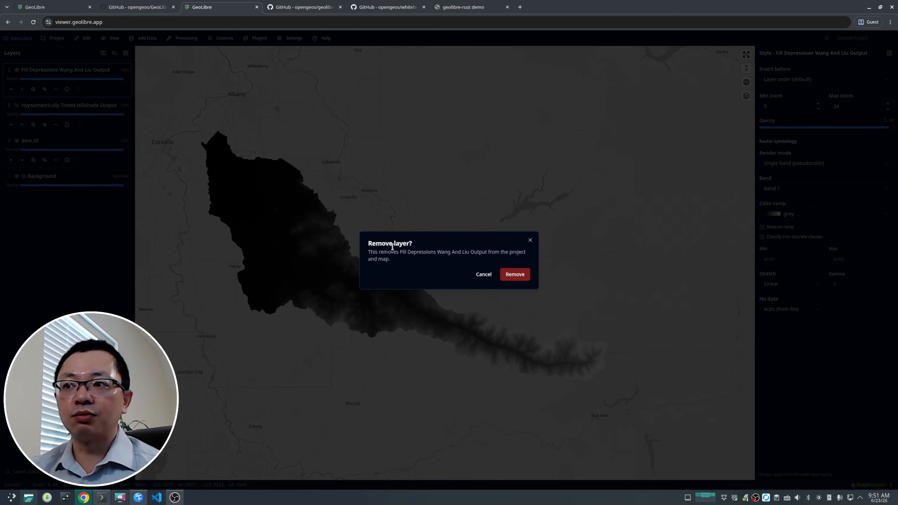
click(487, 275)
Step: Hide the Fill Depressions Wang And Liu Output and dem.tif layers
click(17, 70)
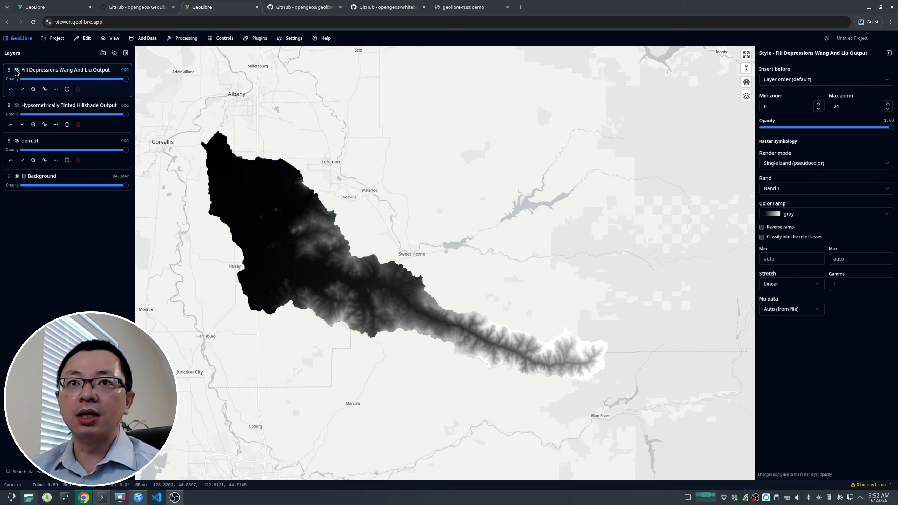
click(17, 140)
Step: Add the Countries sample data as a new vector layer
click(145, 38)
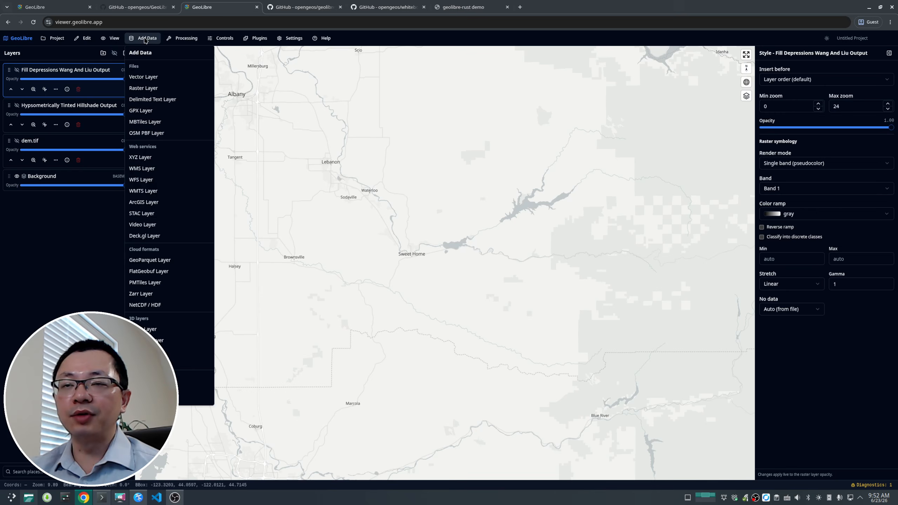
click(155, 78)
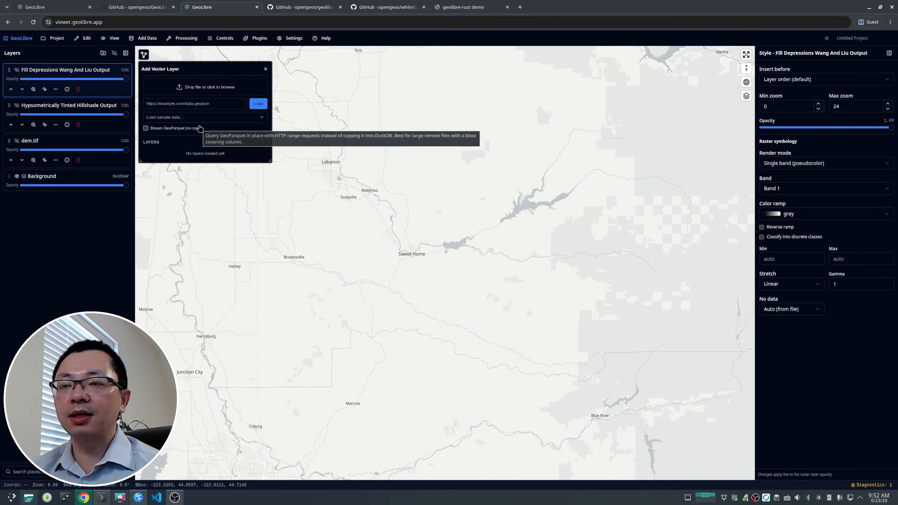
click(219, 120)
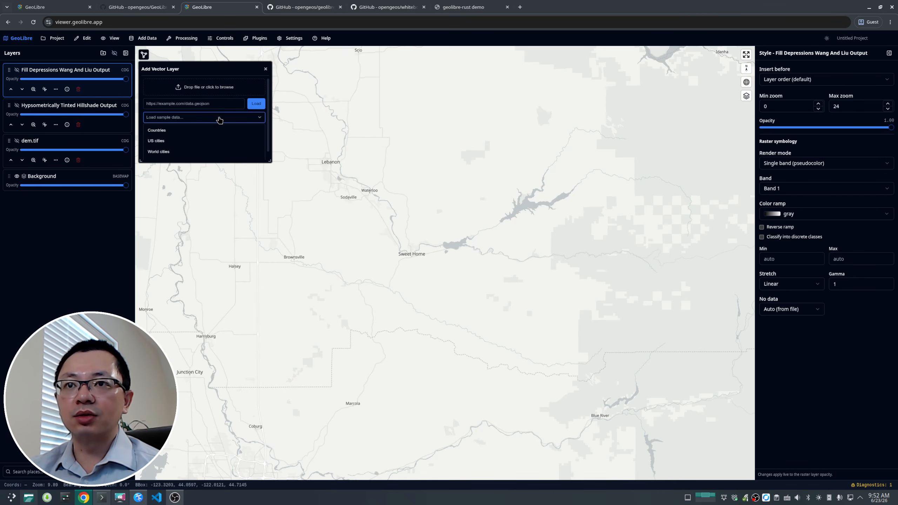
click(156, 130)
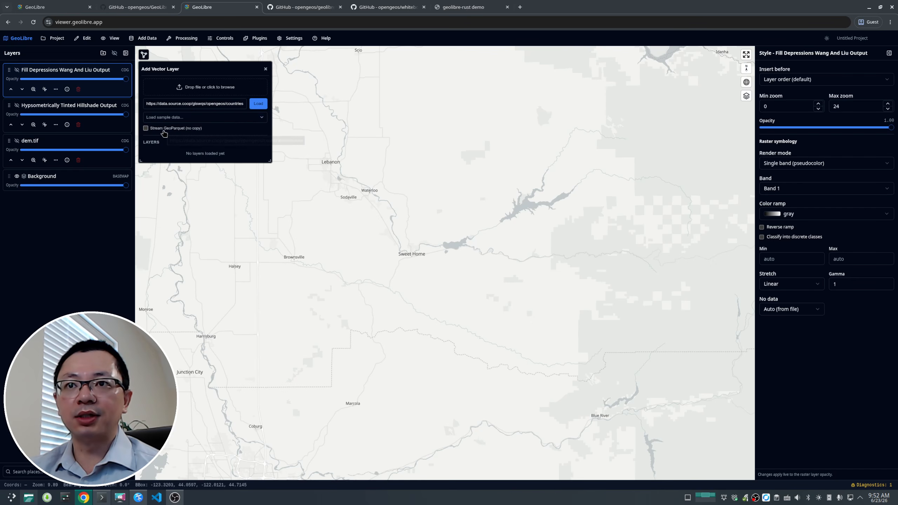
click(258, 106)
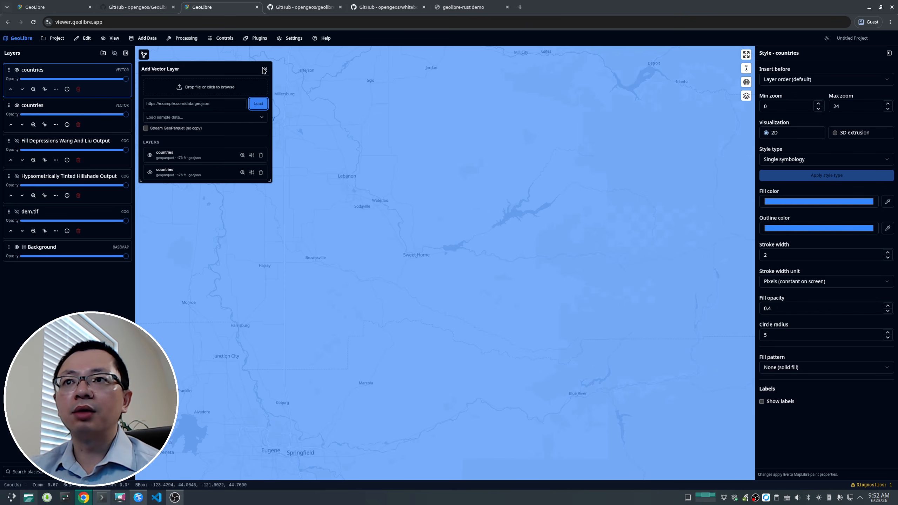
Step: Remove the duplicate countries layer from the list and close the Add Vector Layer dialog
click(261, 173)
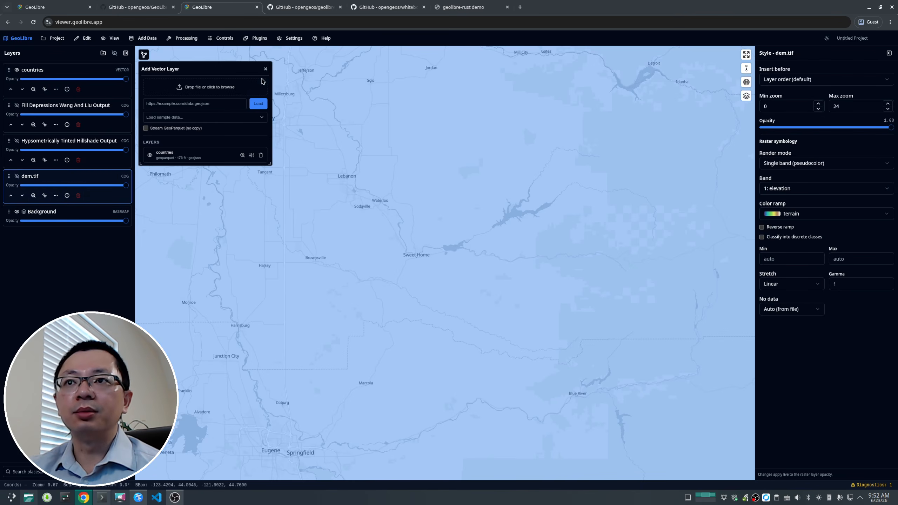
click(265, 72)
Step: Turn on labels for the countries layer
scroll(311, 215, down, 5)
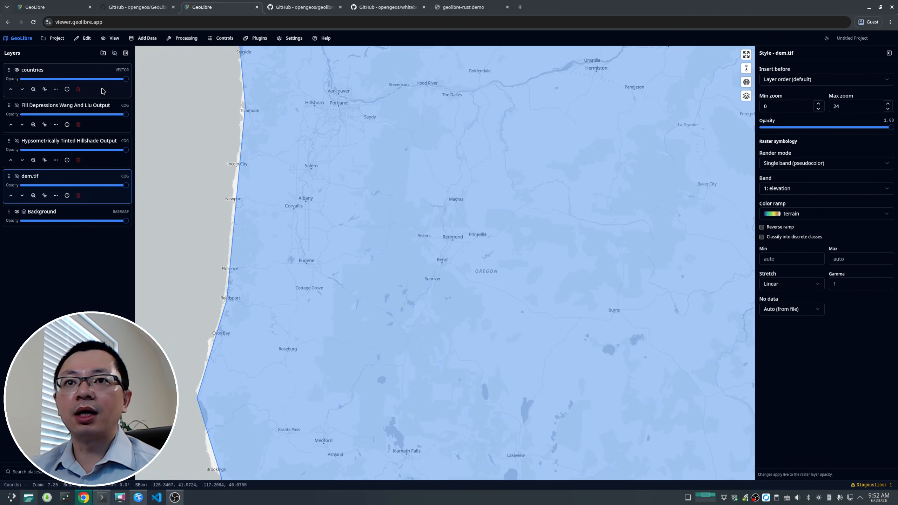
scroll(295, 211, down, 6)
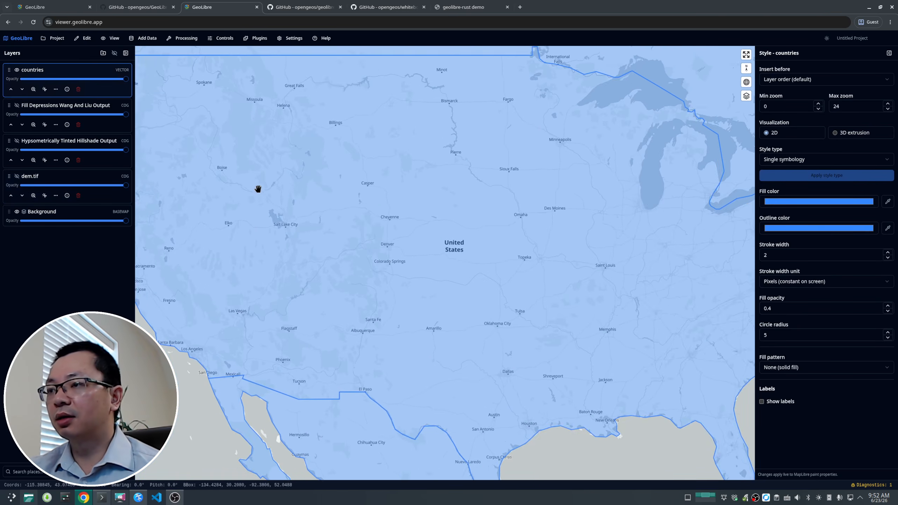
scroll(286, 193, down, 2)
drag(447, 220, 290, 167)
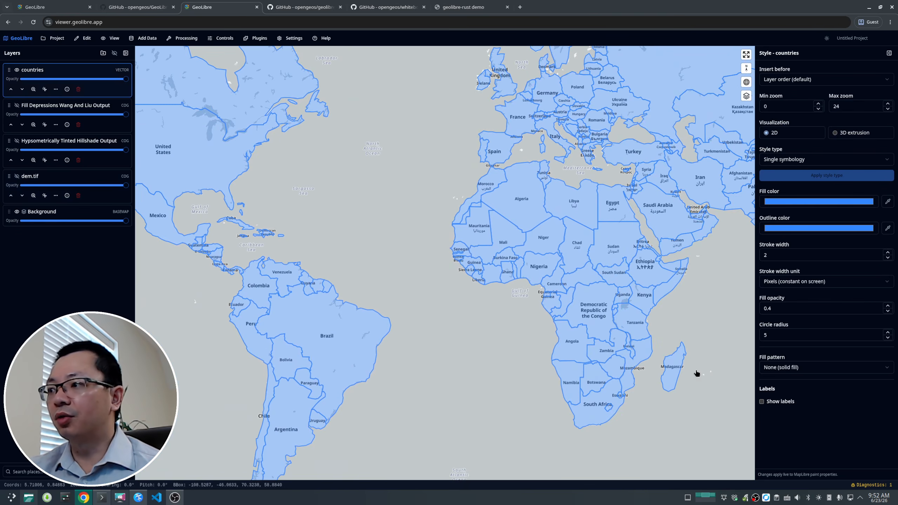
click(762, 403)
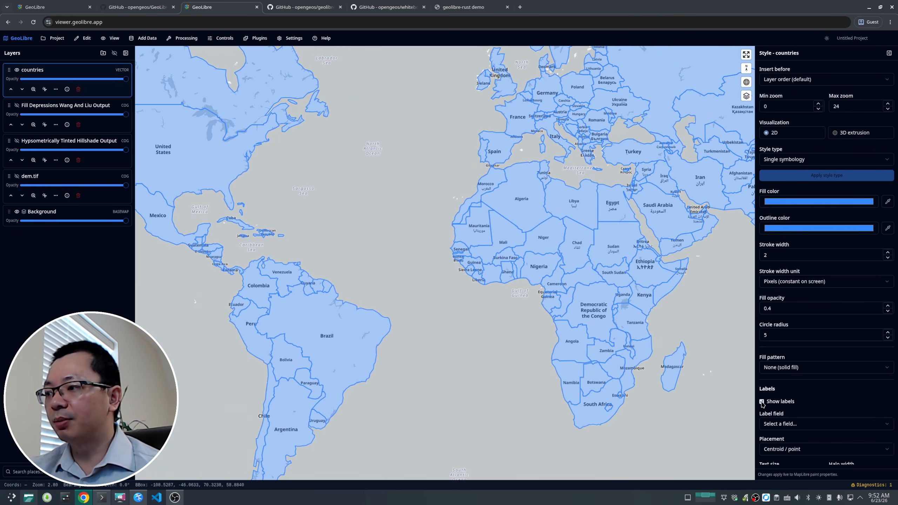
Step: Hide the Background basemap layer
scroll(812, 325, down, 5)
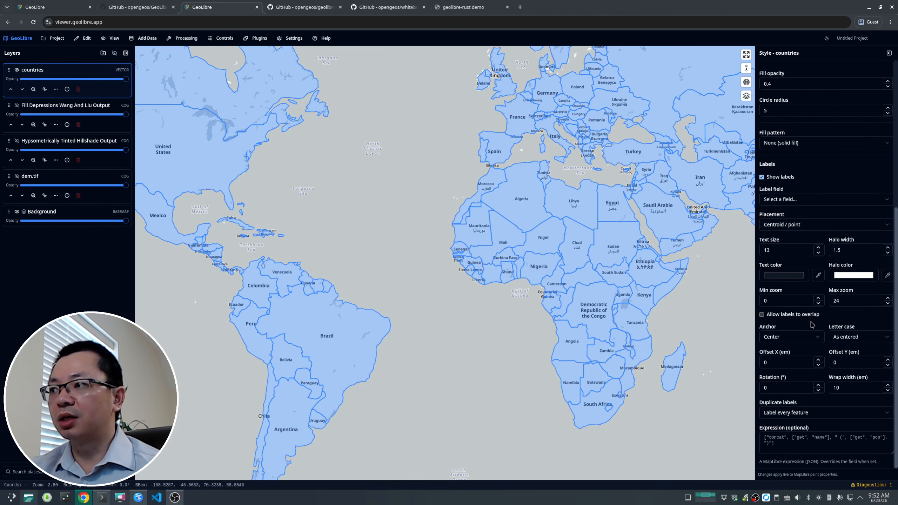
scroll(813, 324, up, 1)
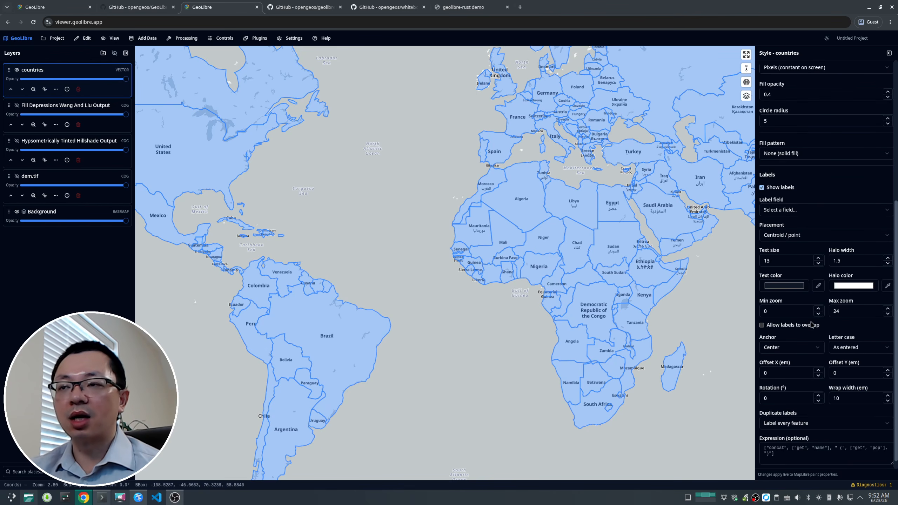
click(16, 212)
Step: Set the countries label field to ADM0_A3
scroll(421, 257, down, 3)
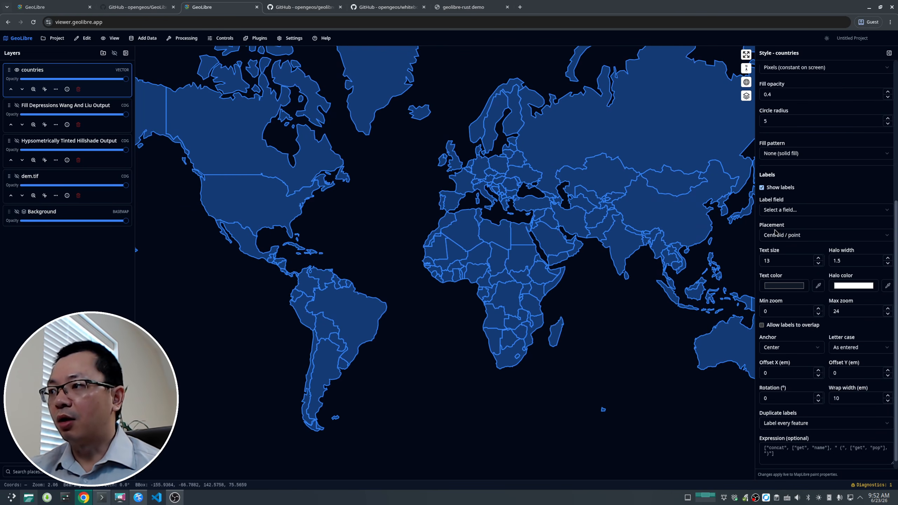
click(791, 210)
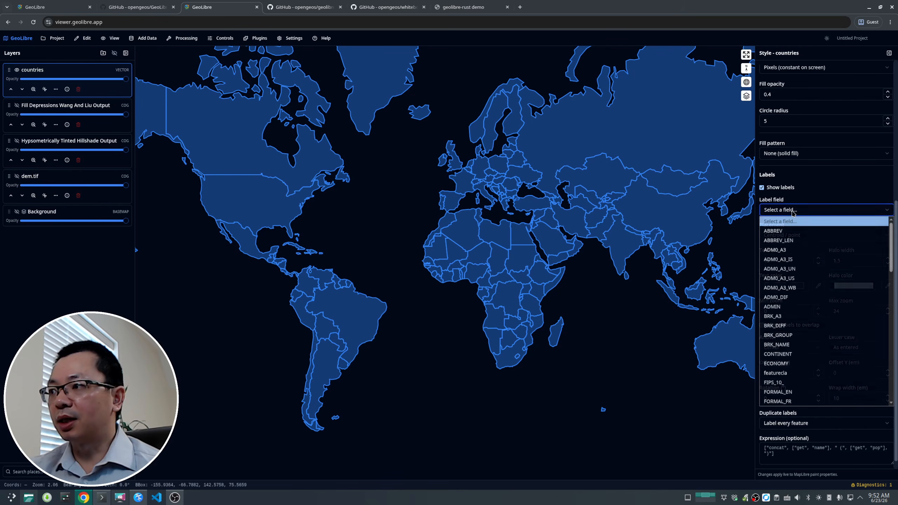
click(792, 250)
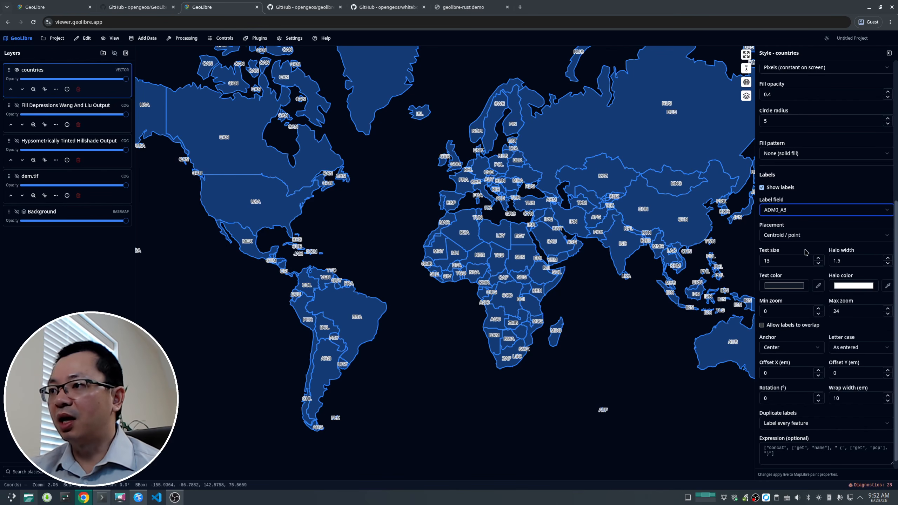
Step: Switch the map to the globe projection
click(748, 84)
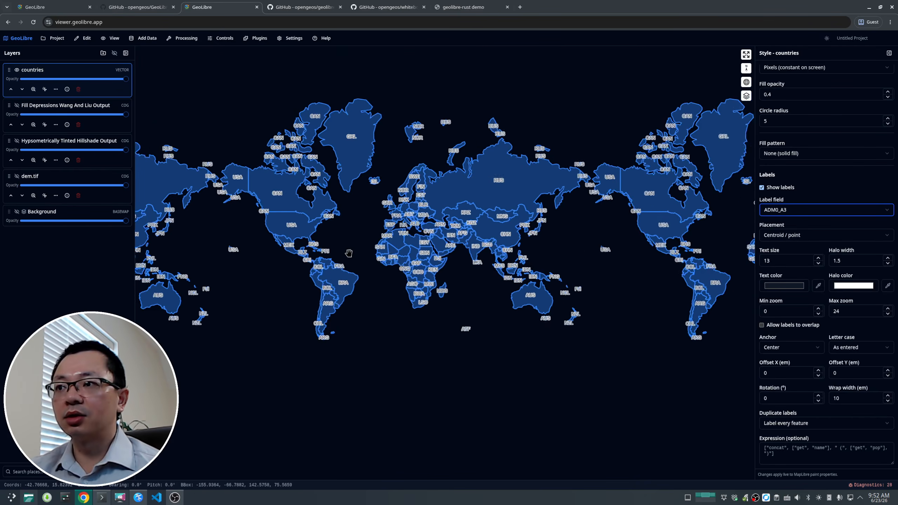
click(747, 82)
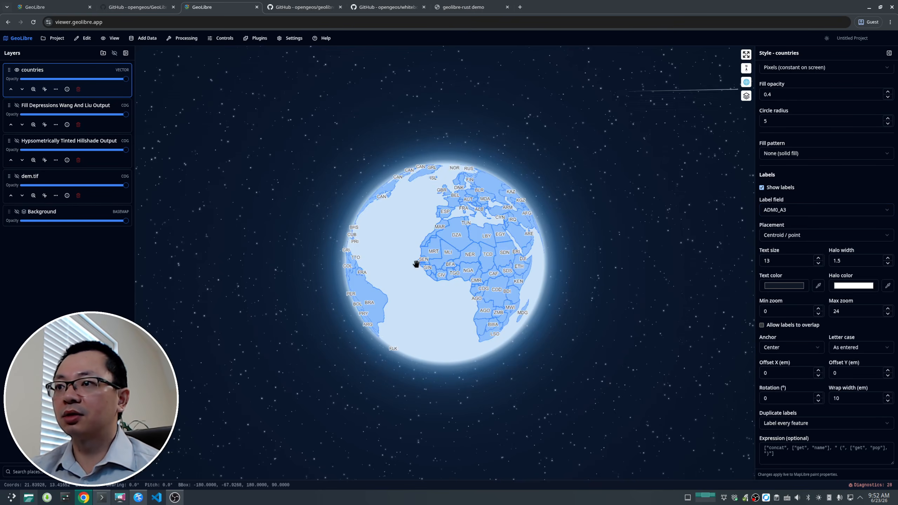
drag(415, 261, 359, 275)
scroll(467, 272, up, 5)
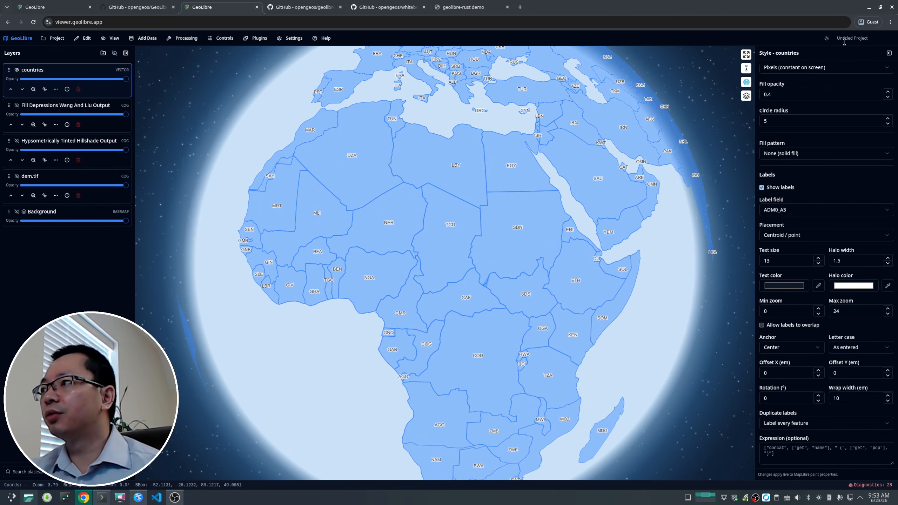
click(826, 38)
click(826, 38)
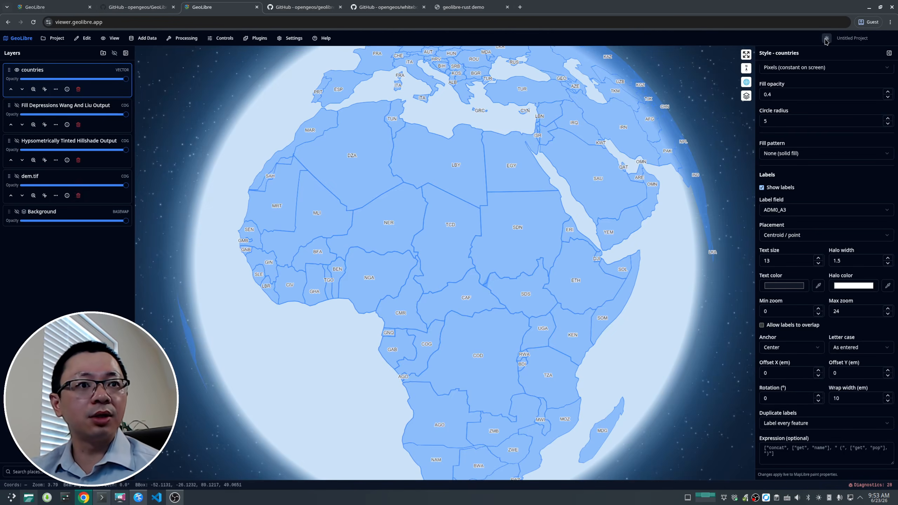
scroll(396, 195, down, 3)
drag(405, 198, 473, 245)
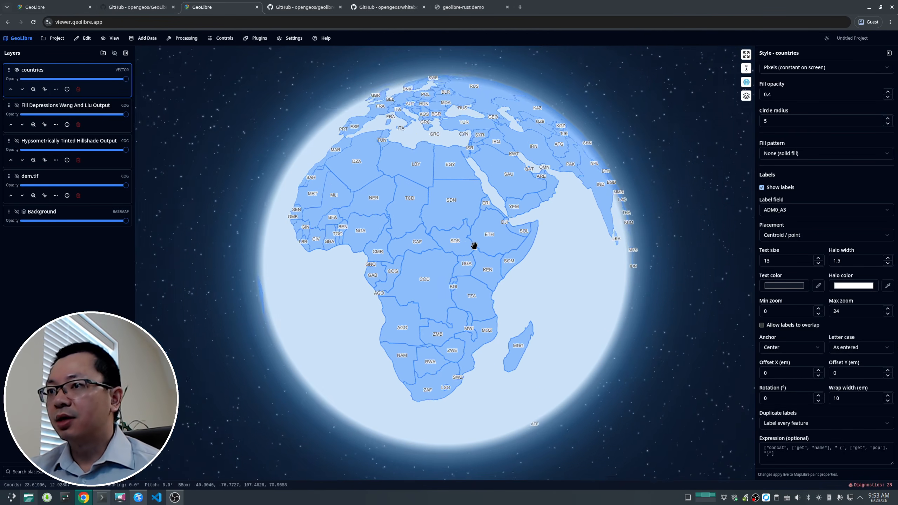
Step: Change the countries label text colour to a crimson red (RGB 163, 51, 90)
click(785, 286)
click(794, 349)
click(829, 302)
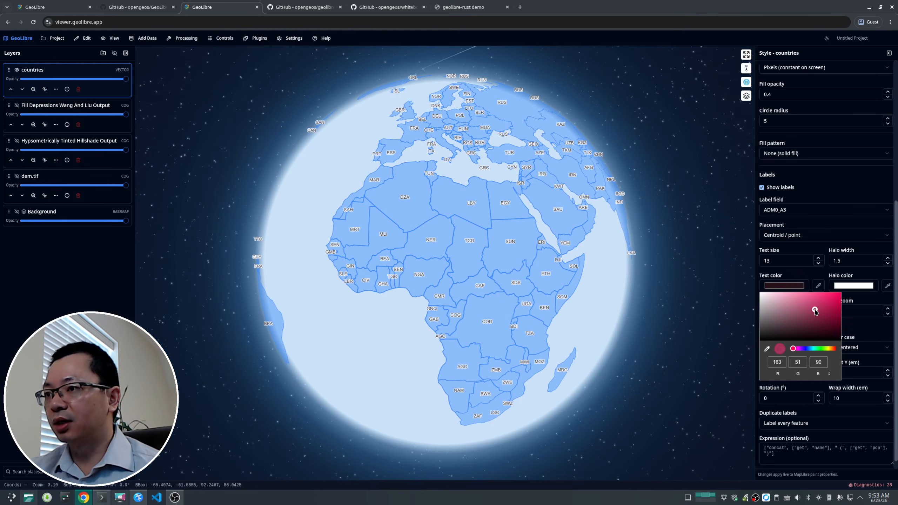
click(859, 200)
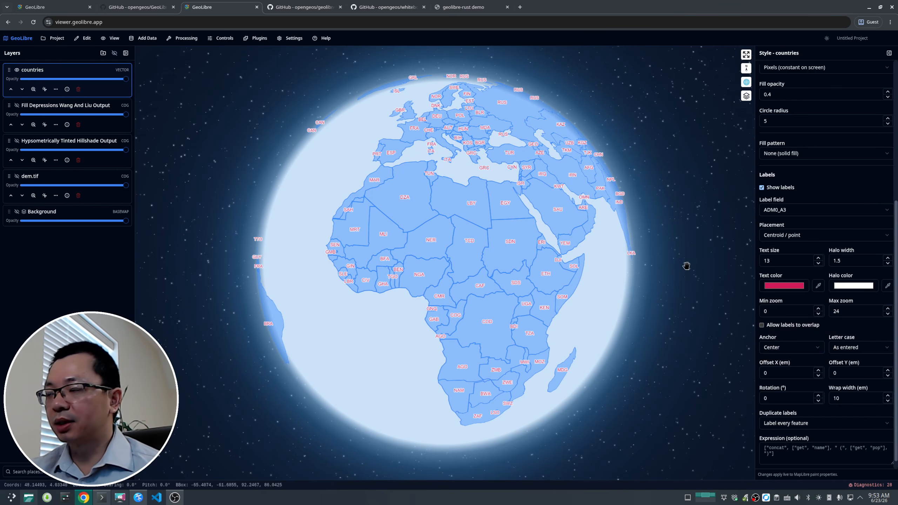
Step: Open the Centroid Vector tool from the Vector geometry processing tools
drag(381, 197, 518, 281)
drag(343, 247, 433, 233)
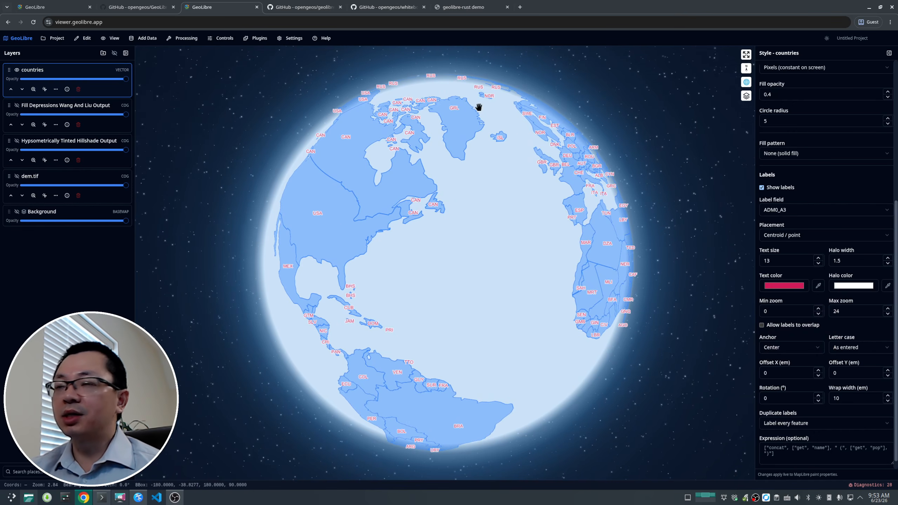
drag(389, 280, 425, 237)
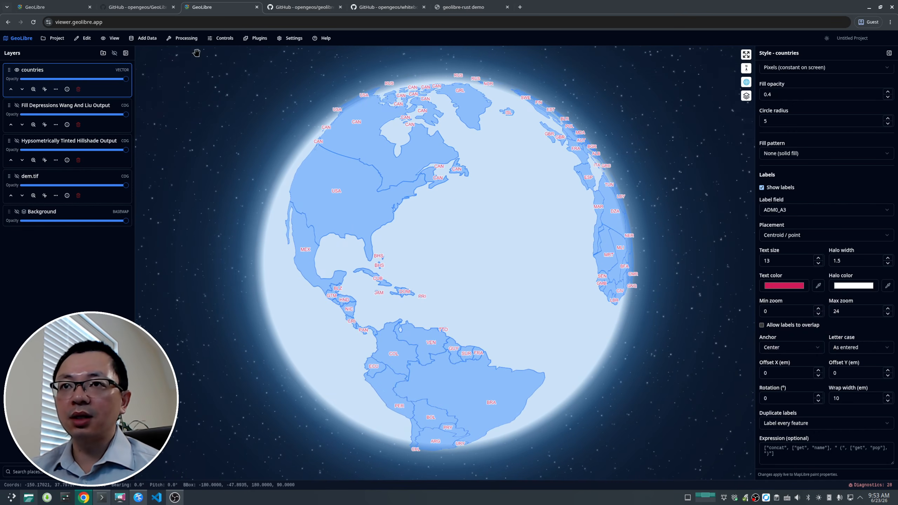
click(186, 39)
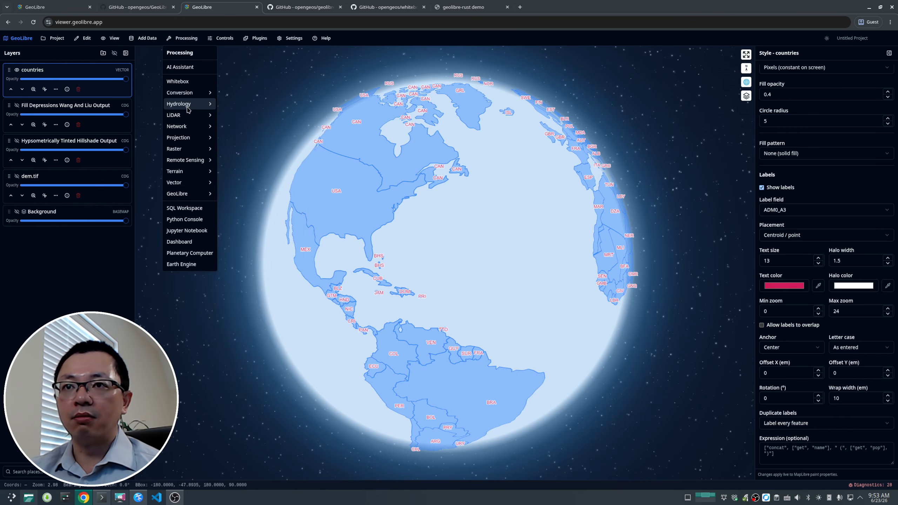
mouse_move(189, 183)
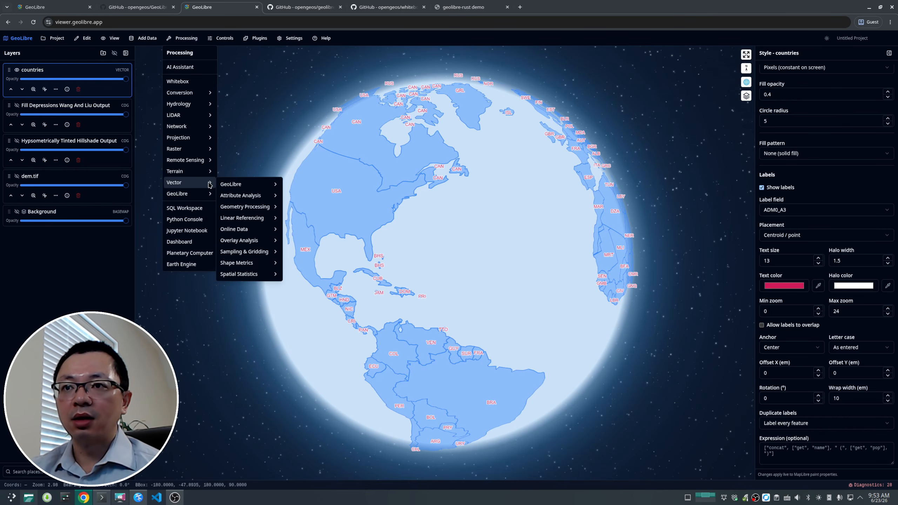
mouse_move(259, 187)
mouse_move(264, 210)
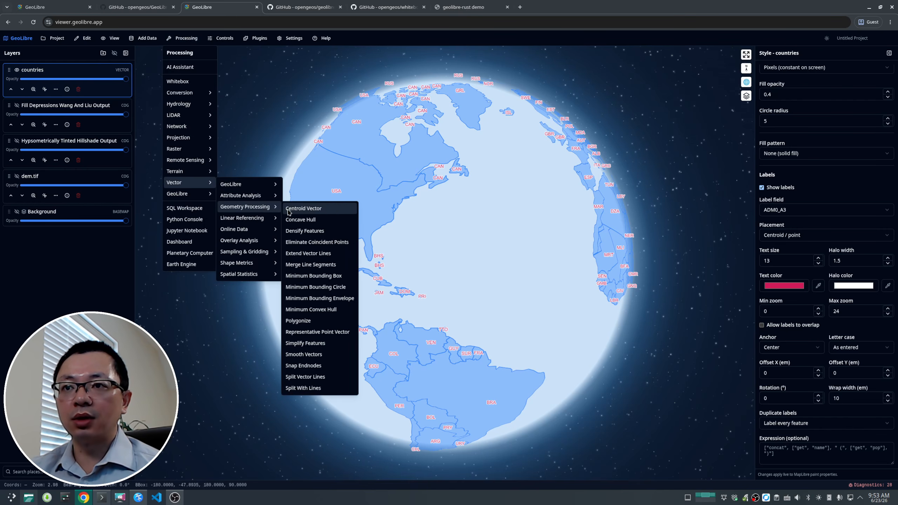
click(310, 212)
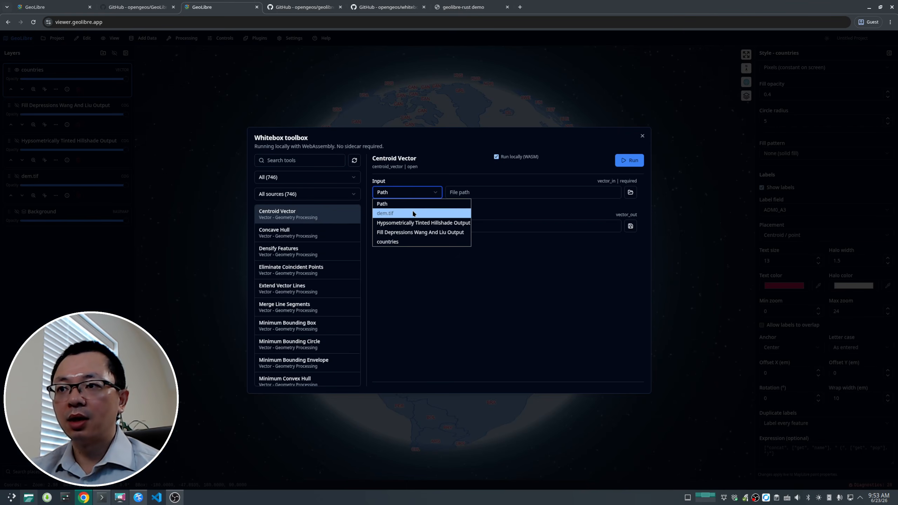
Step: Run the Centroid Vector tool with the countries layer as input and close the toolbox
click(406, 242)
click(634, 163)
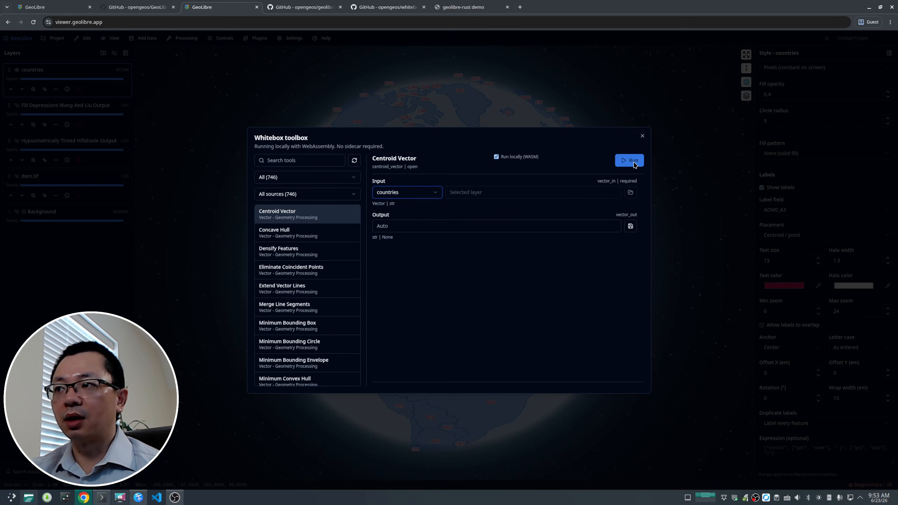
click(642, 137)
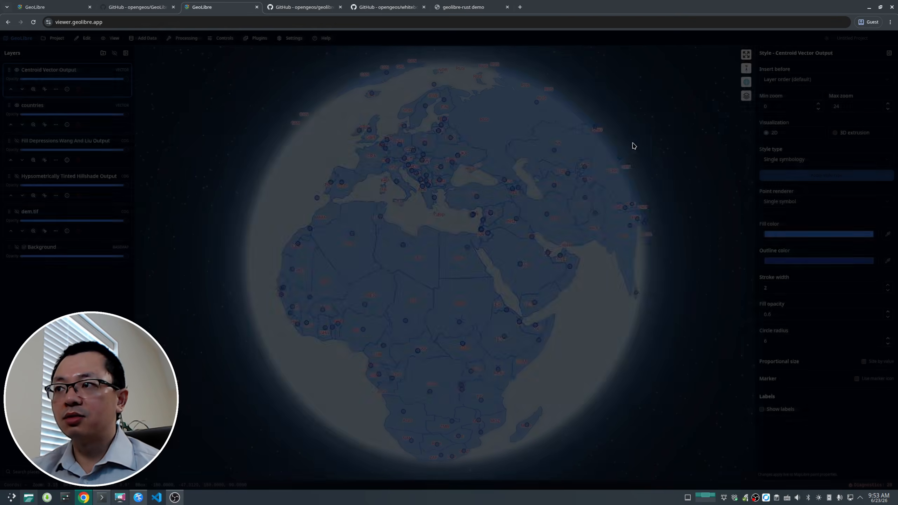
Step: Open the Centroid Vector Output layer's attribute table, resize it, and collapse it
drag(433, 293, 419, 251)
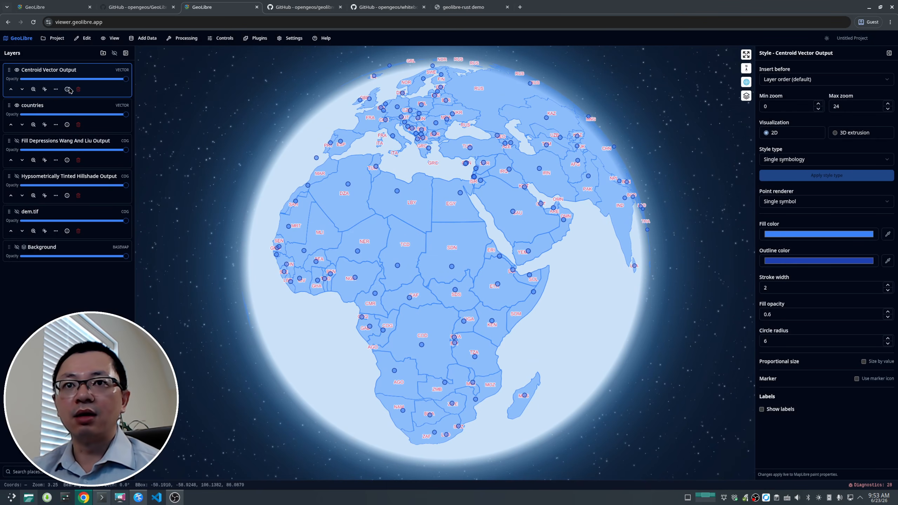
click(57, 90)
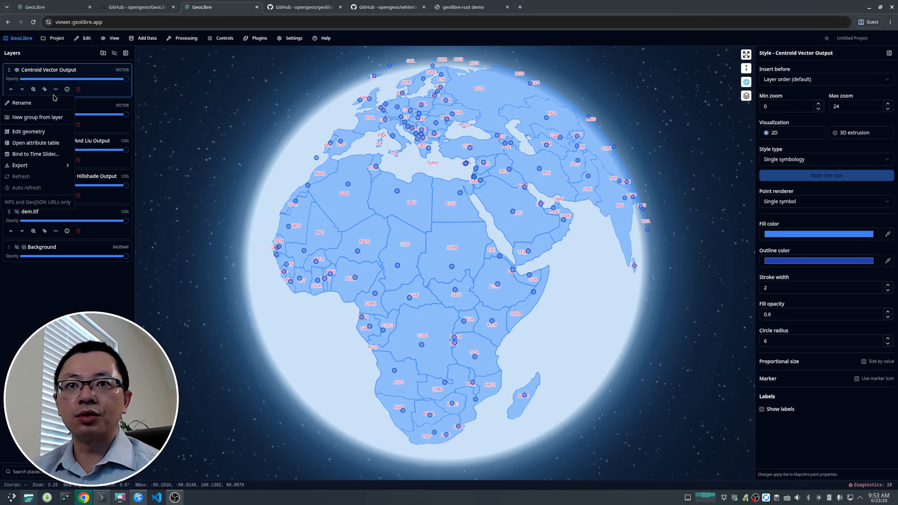
click(33, 142)
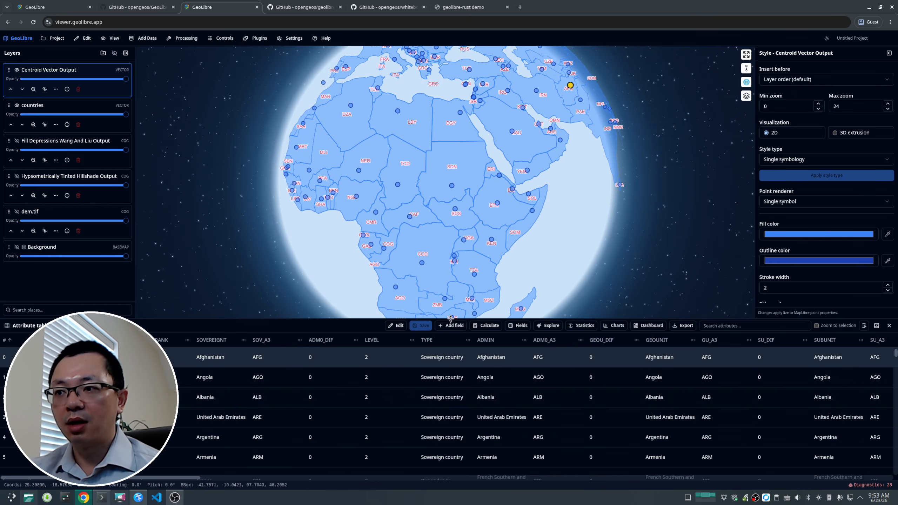
drag(451, 319, 451, 384)
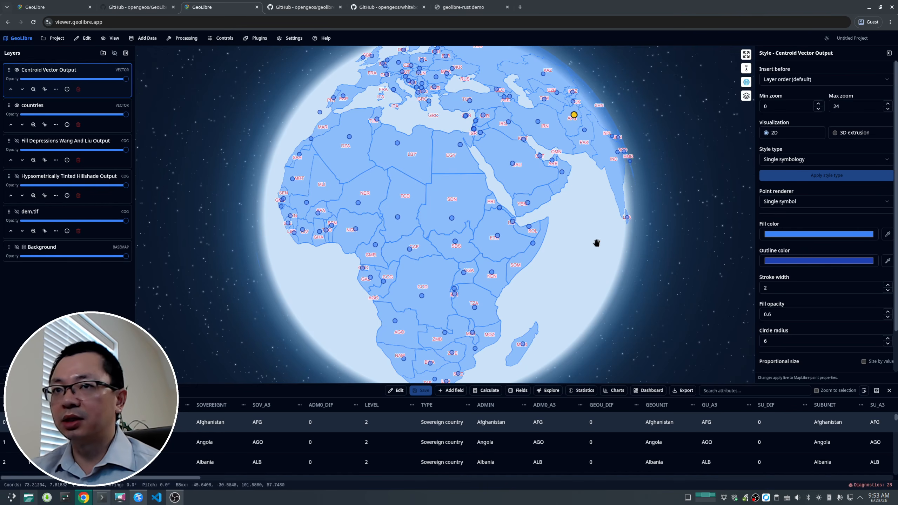
click(877, 390)
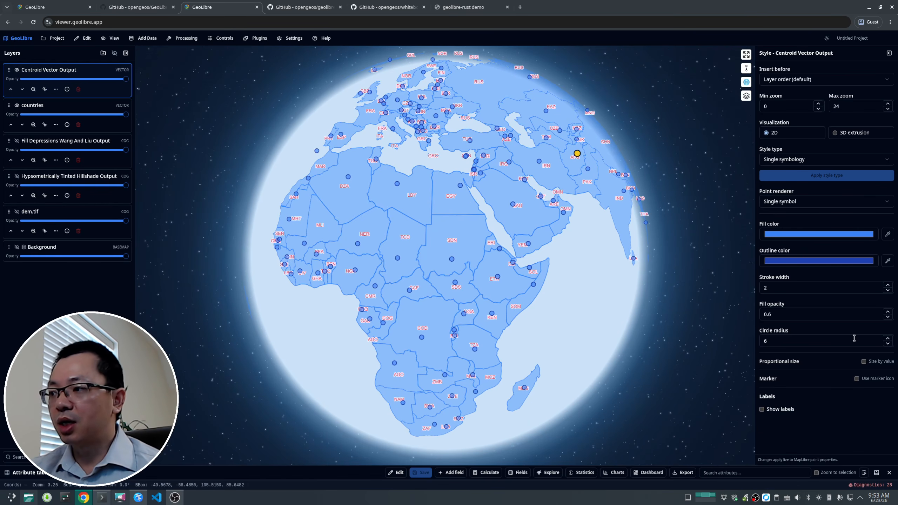
Step: Set the centroid points' fill colour to a crimson red (RGB 171, 48, 85)
click(805, 235)
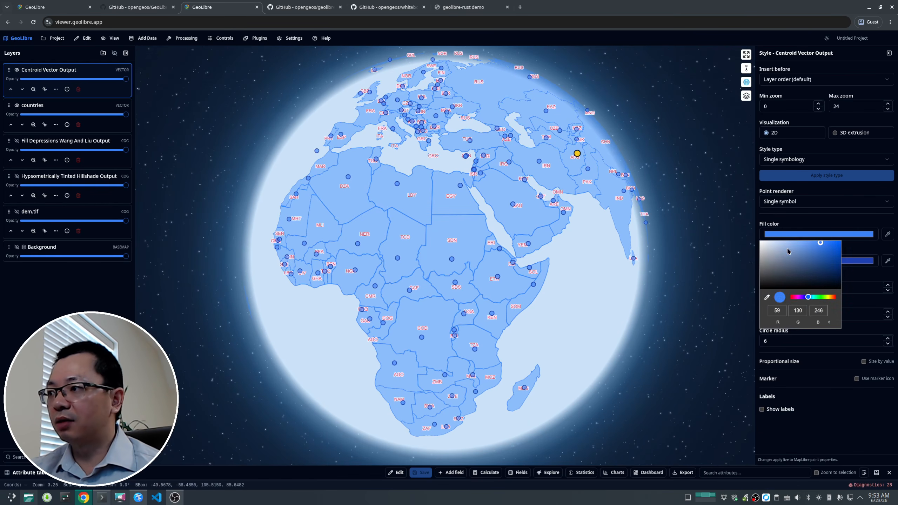
click(793, 296)
click(817, 257)
click(832, 430)
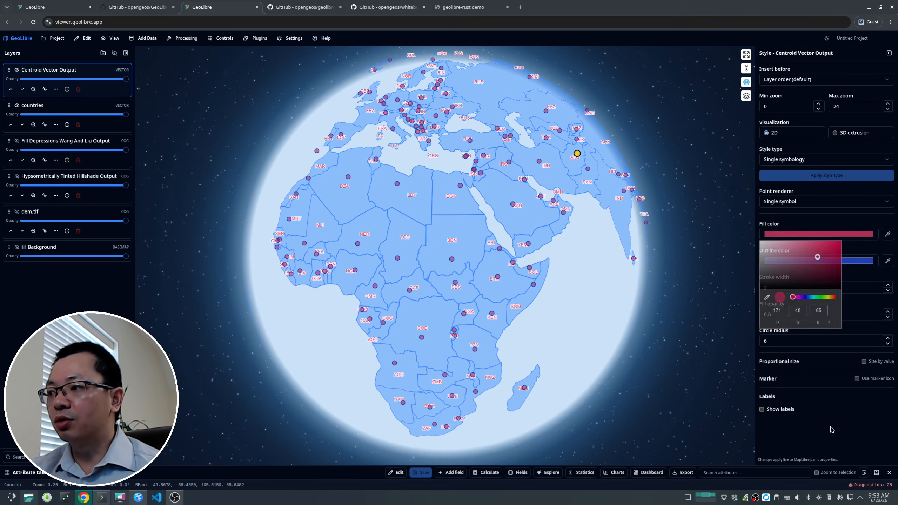
Step: Set the centroid points' circle radius to 8
click(888, 338)
click(888, 338)
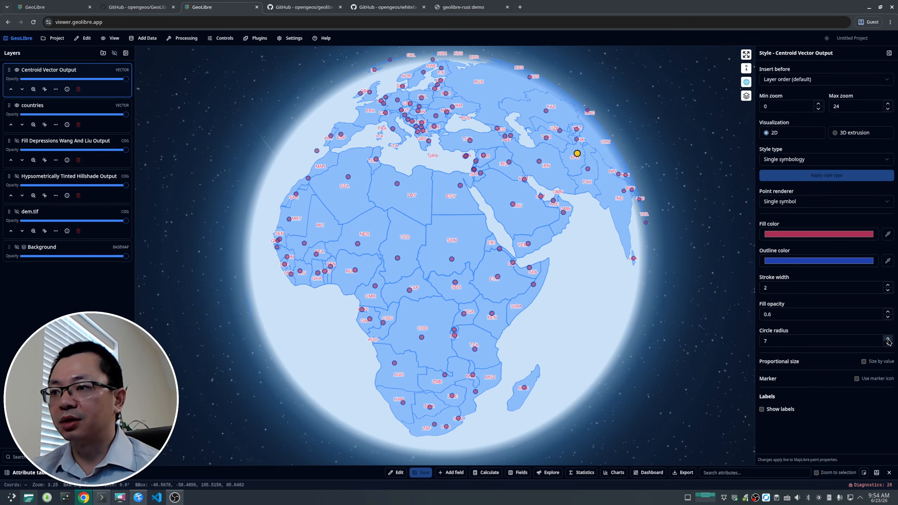
click(888, 339)
click(888, 338)
click(888, 339)
click(887, 343)
click(888, 344)
click(888, 344)
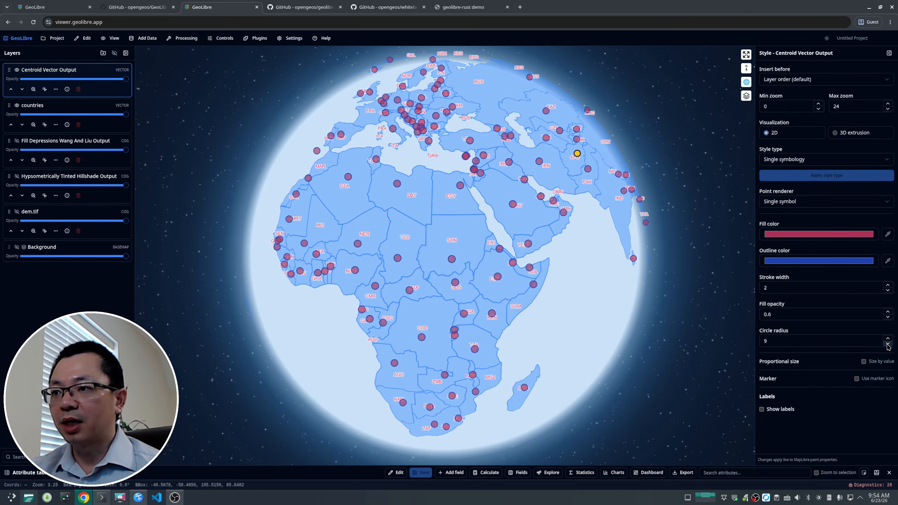
click(888, 343)
click(888, 344)
click(888, 344)
click(888, 344)
drag(392, 246, 409, 264)
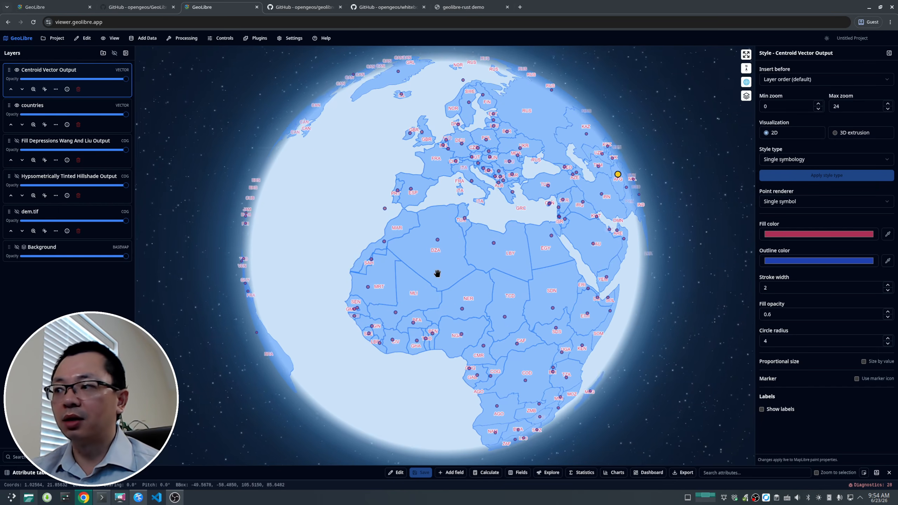
click(888, 339)
click(888, 340)
click(888, 339)
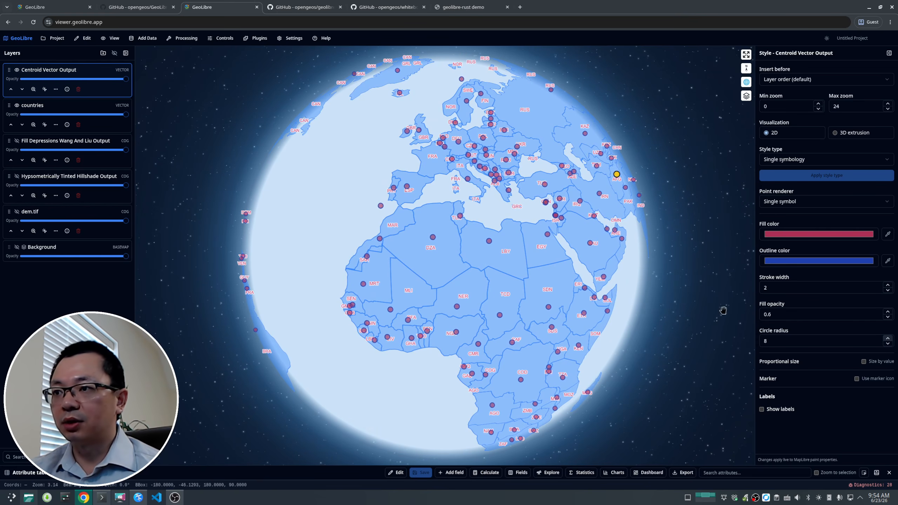
mouse_move(470, 250)
mouse_down()
mouse_move(348, 209)
mouse_move(477, 267)
mouse_up()
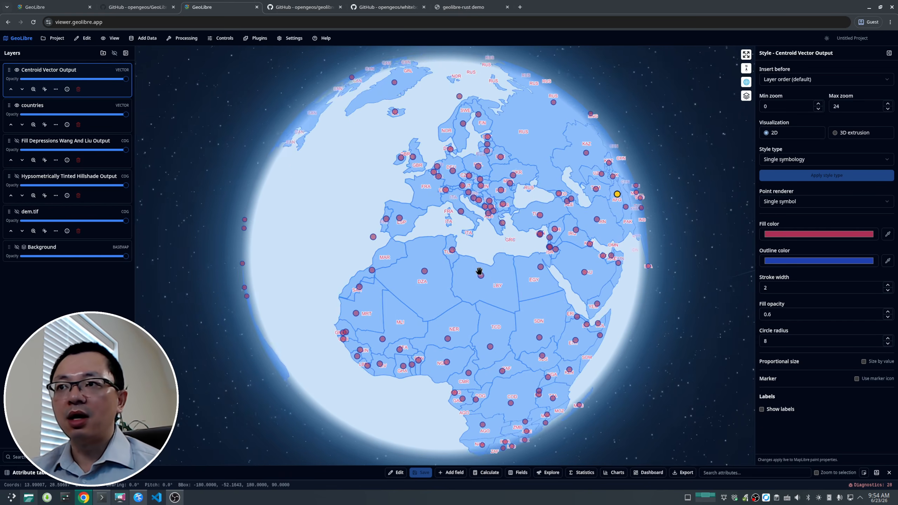
Step: Browse the Processing menu's Network and Remote Sensing tool submenus
drag(297, 201, 494, 251)
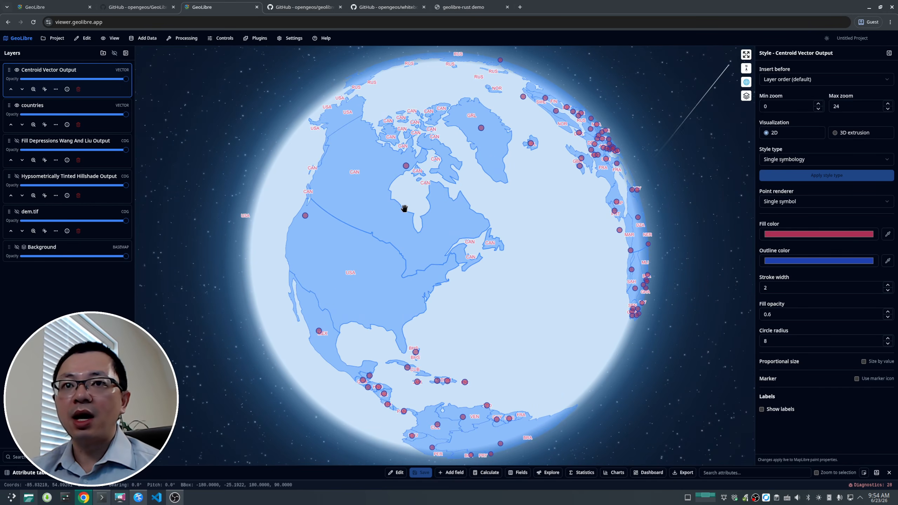
scroll(351, 231, down, 10)
scroll(430, 253, up, 3)
scroll(430, 254, up, 3)
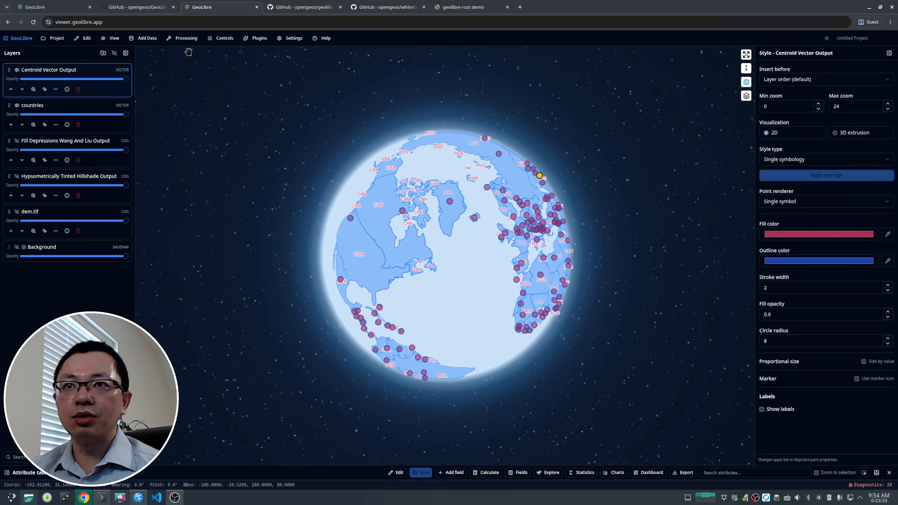
click(184, 38)
mouse_move(187, 116)
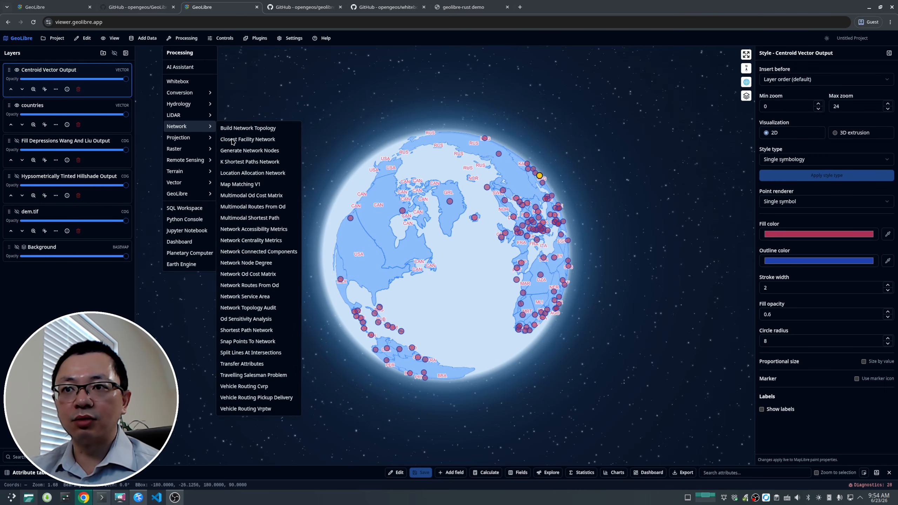
mouse_move(185, 163)
mouse_move(249, 167)
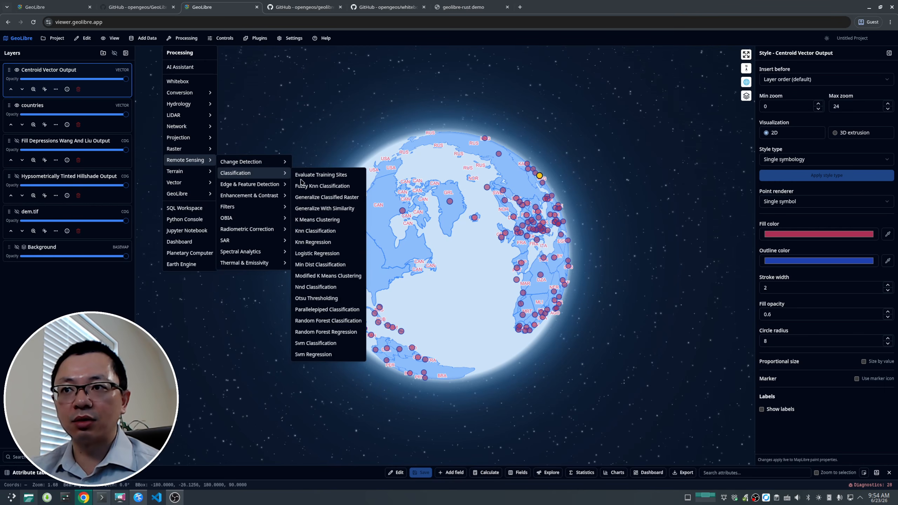
click(226, 337)
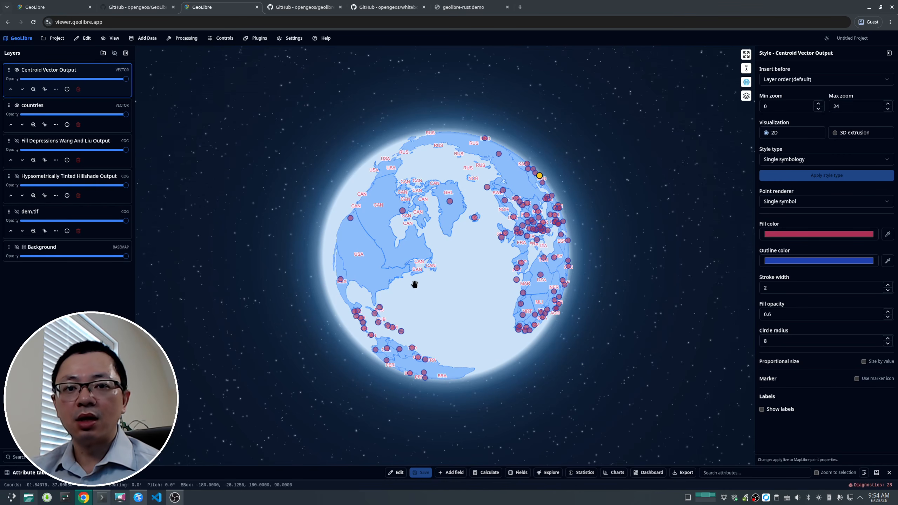
Step: Open the Manage Plugins dialog from the Settings menu
drag(415, 283, 428, 254)
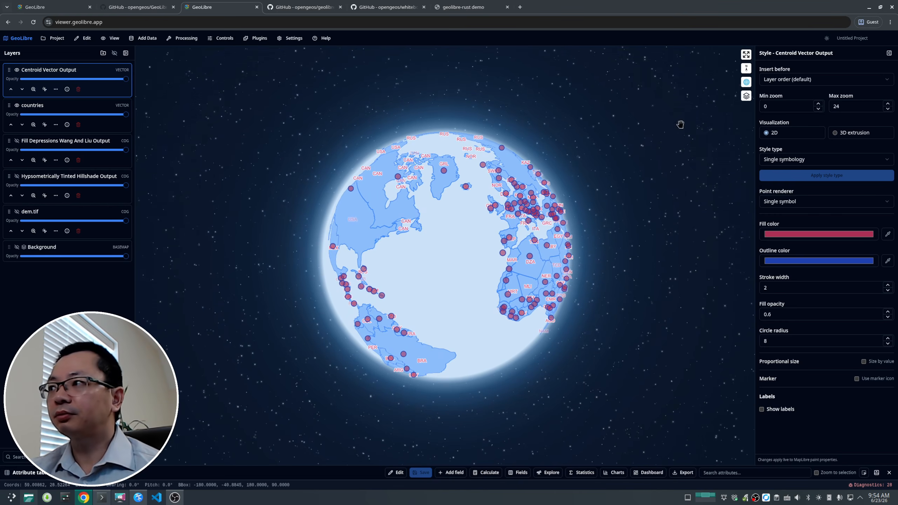
drag(415, 257, 469, 251)
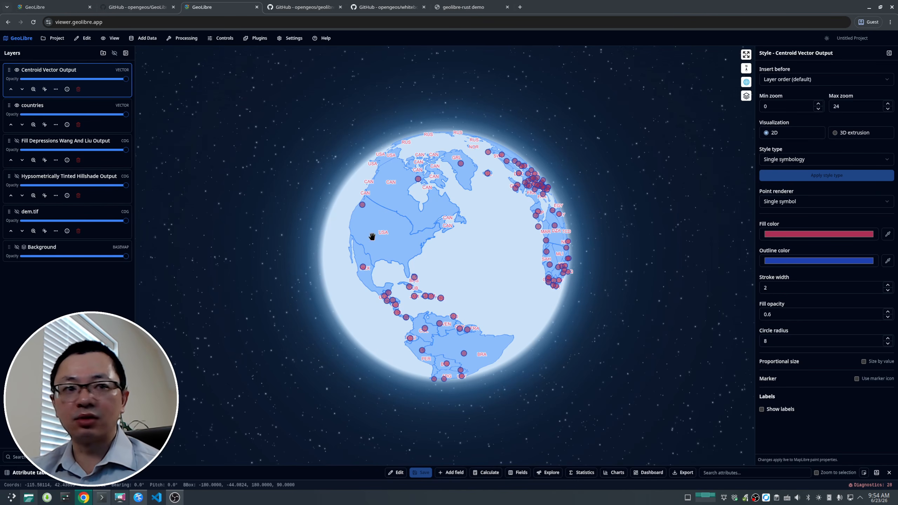
drag(384, 260, 413, 256)
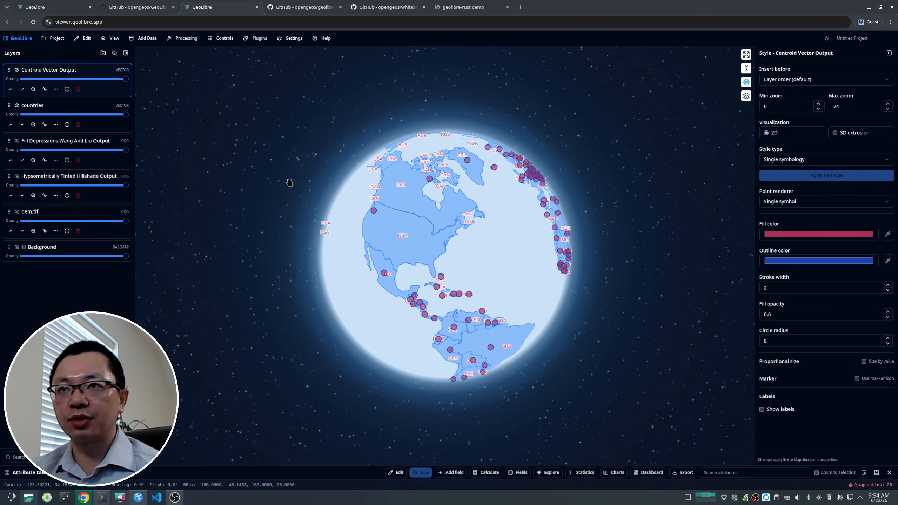
click(259, 39)
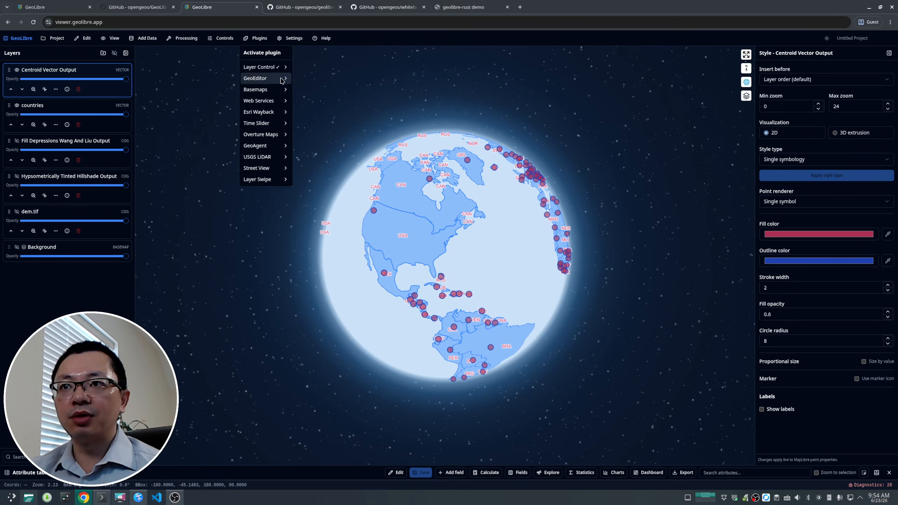
click(292, 38)
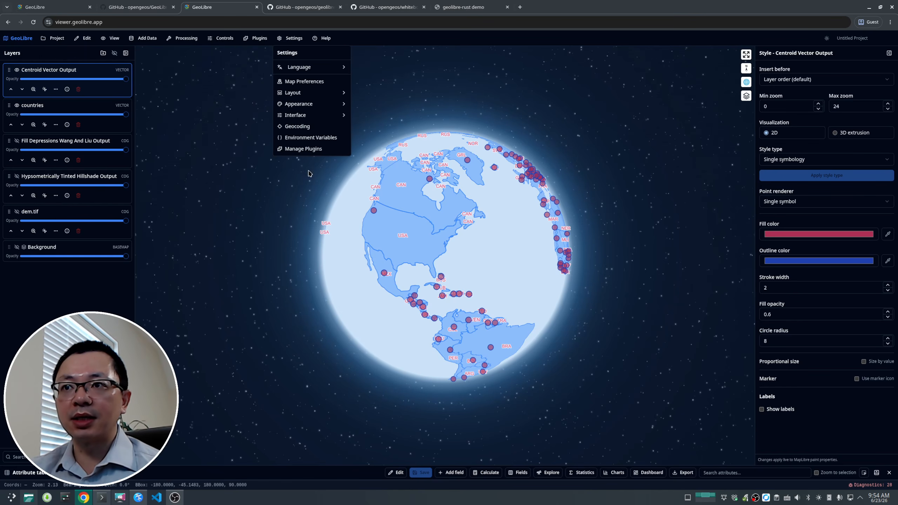
click(308, 150)
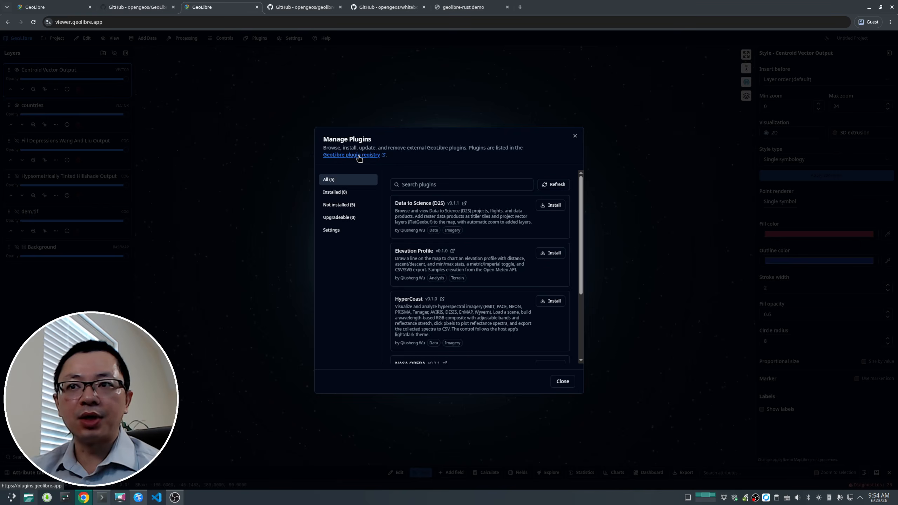
Step: Open the GeoLibre plugin registry website and go to its Develop a plugin page
click(359, 158)
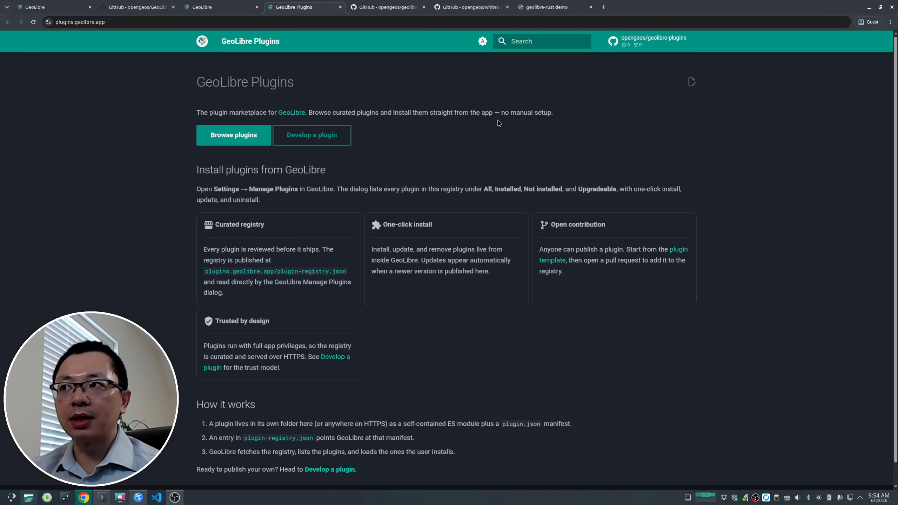
scroll(155, 252, down, 1)
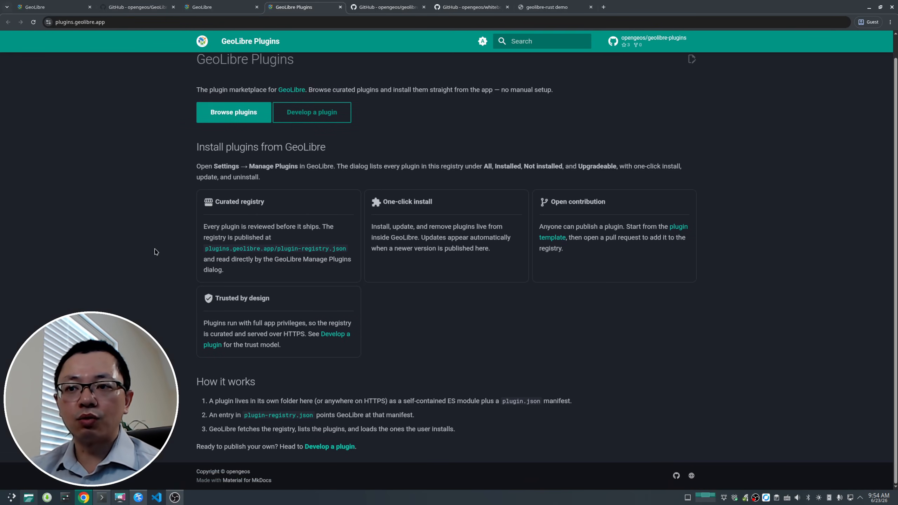
scroll(155, 252, up, 1)
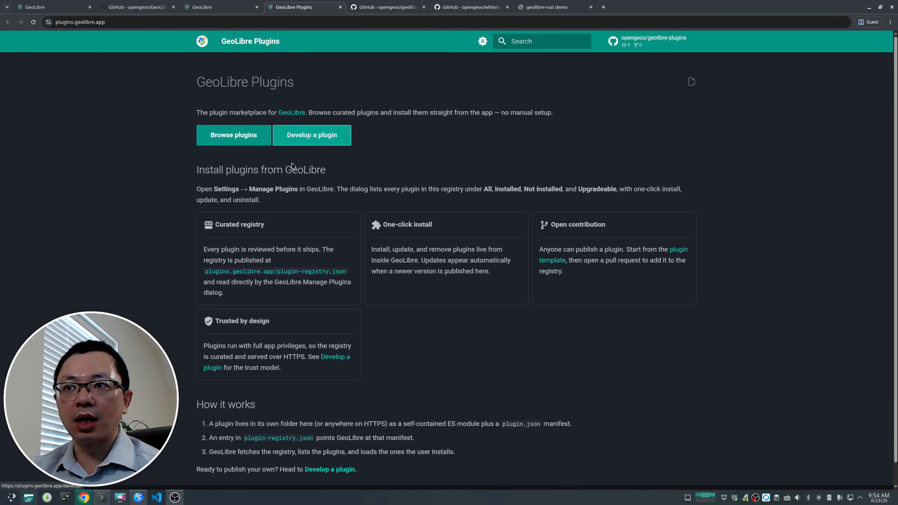
click(319, 138)
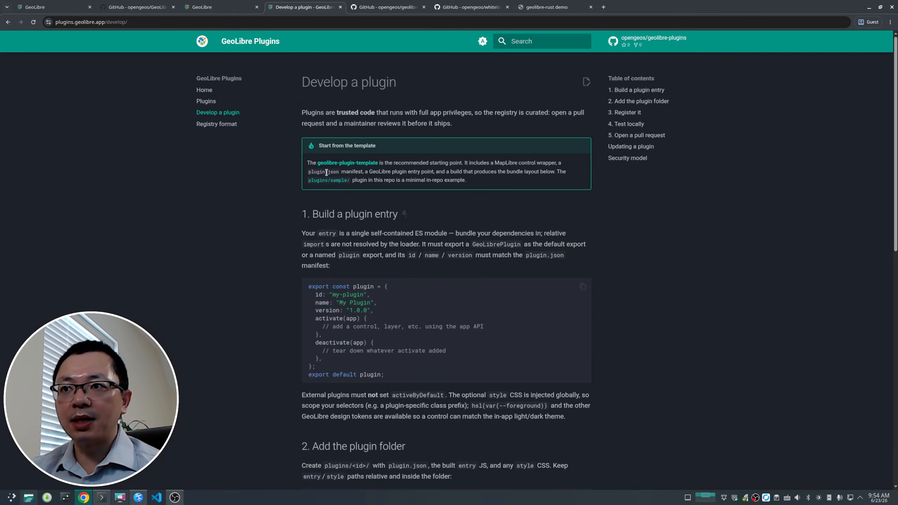
Step: Open the geolibre-plugin-template repository in a new tab and browse its contents
right_click(344, 164)
click(383, 173)
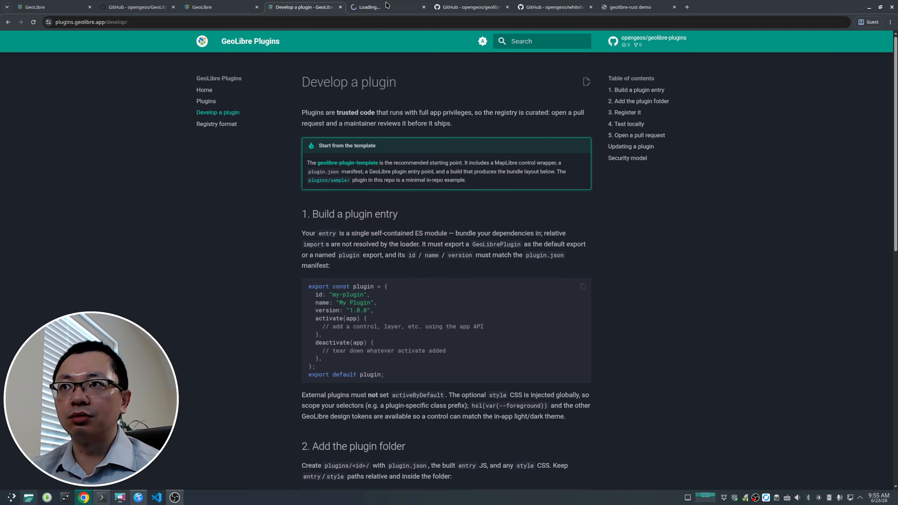
click(388, 6)
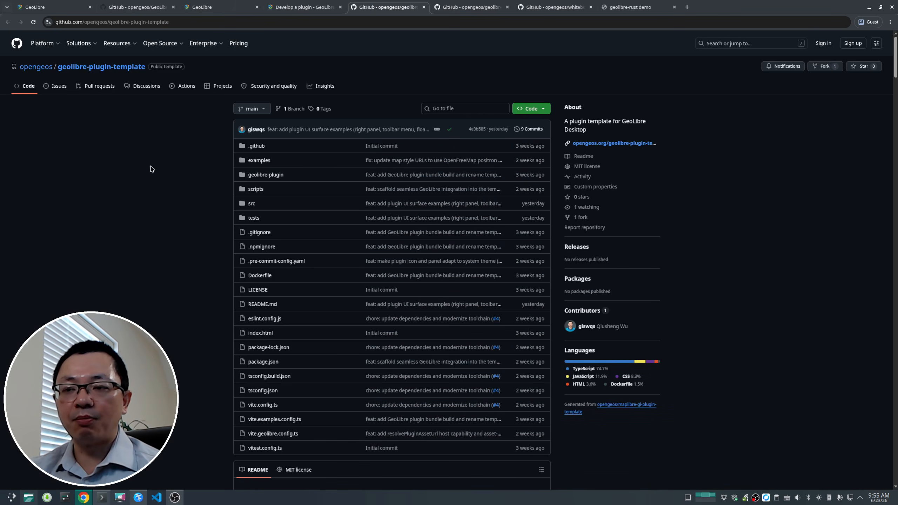
scroll(151, 168, down, 4)
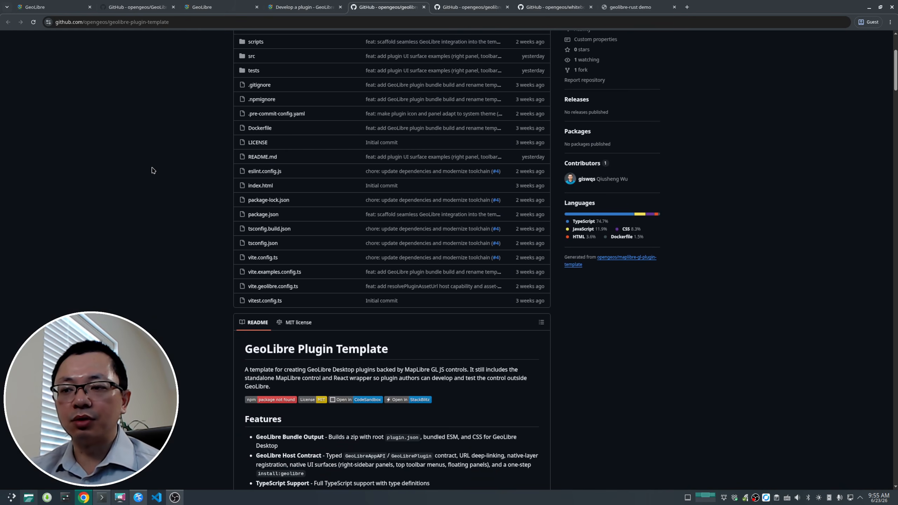
scroll(165, 178, up, 4)
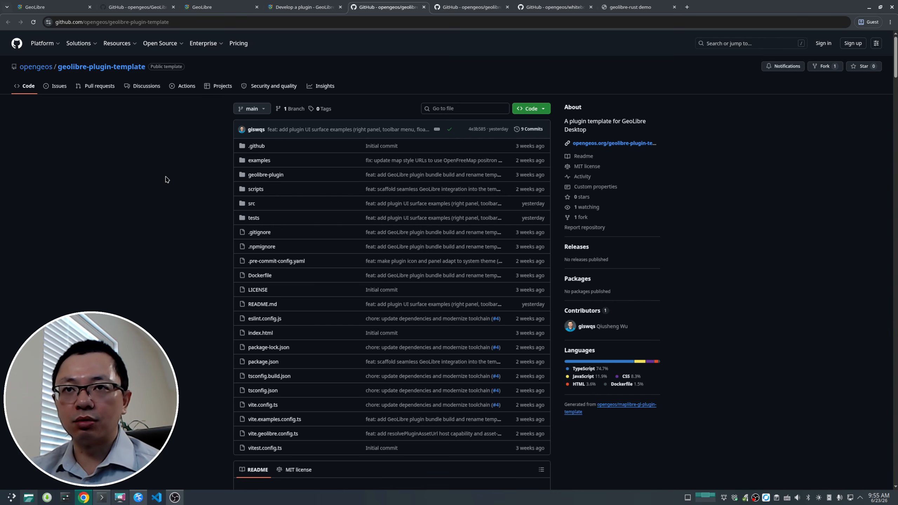
Step: Return to the Develop a plugin page and open the opengeos/geolibre-plugins GitHub repository
click(310, 10)
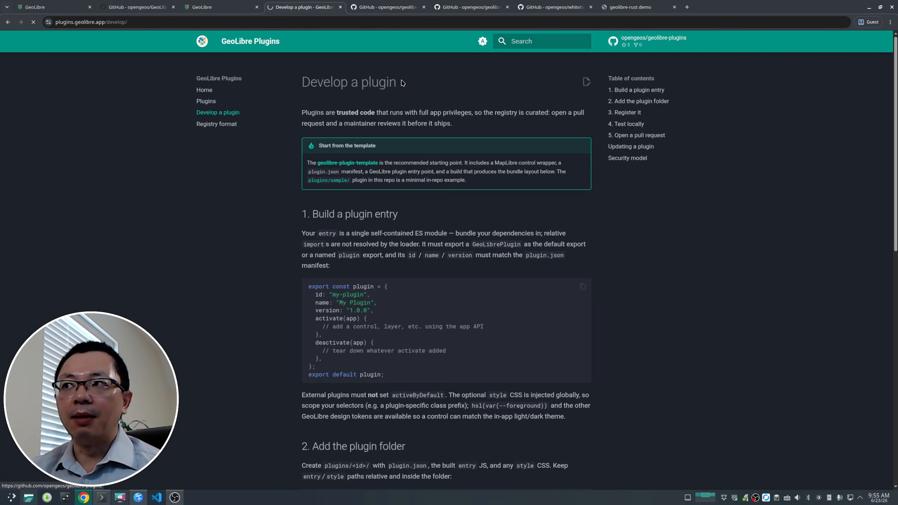
click(651, 39)
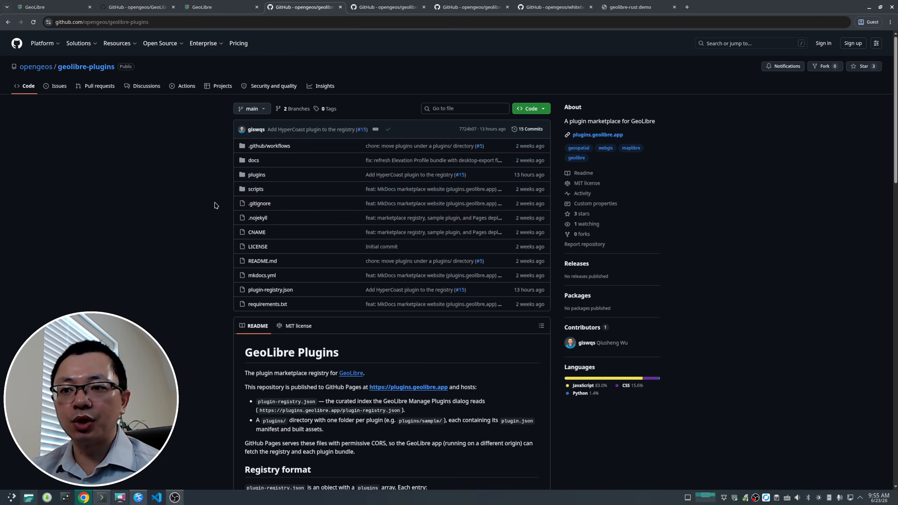
Step: Return to GeoLibre and install the Elevation Profile plugin from the Manage Plugins dialog, then close it
scroll(216, 205, down, 5)
click(220, 7)
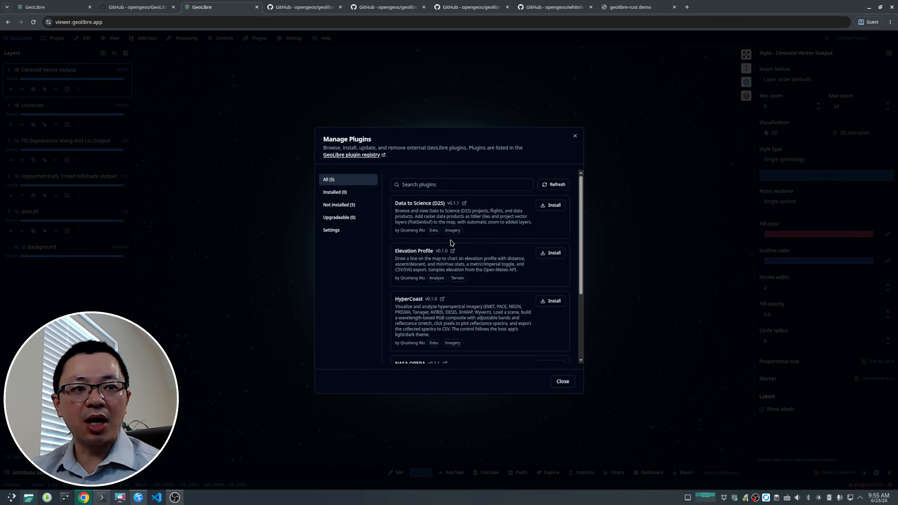
scroll(452, 243, down, 3)
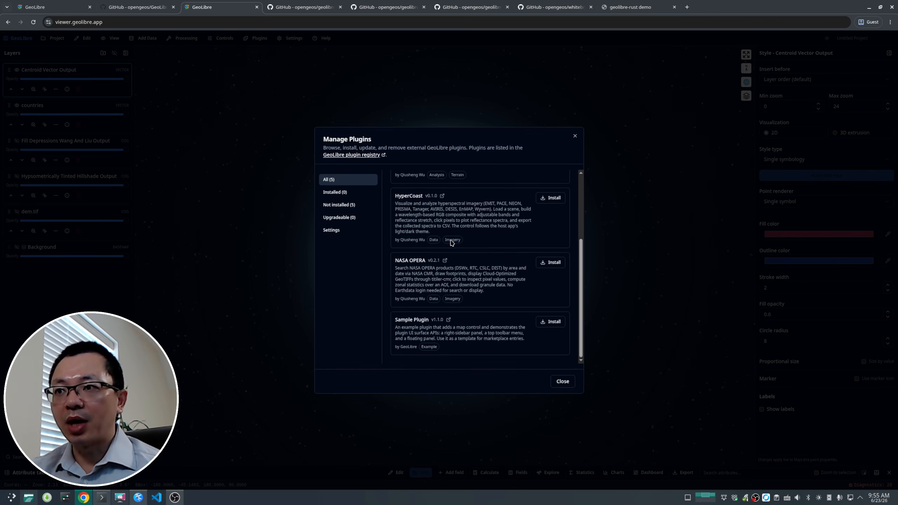
scroll(552, 276, up, 3)
click(550, 253)
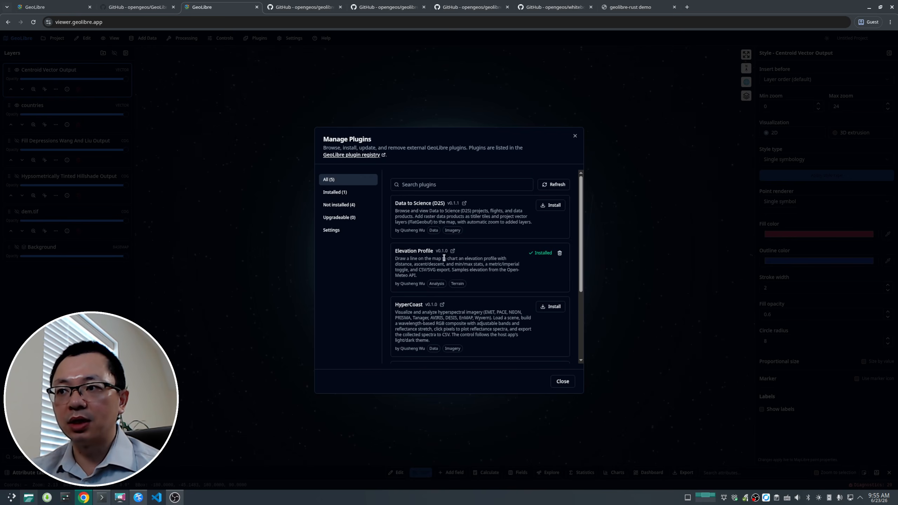
click(569, 382)
Step: Activate the Elevation Profile plugin in the top-left position
click(256, 38)
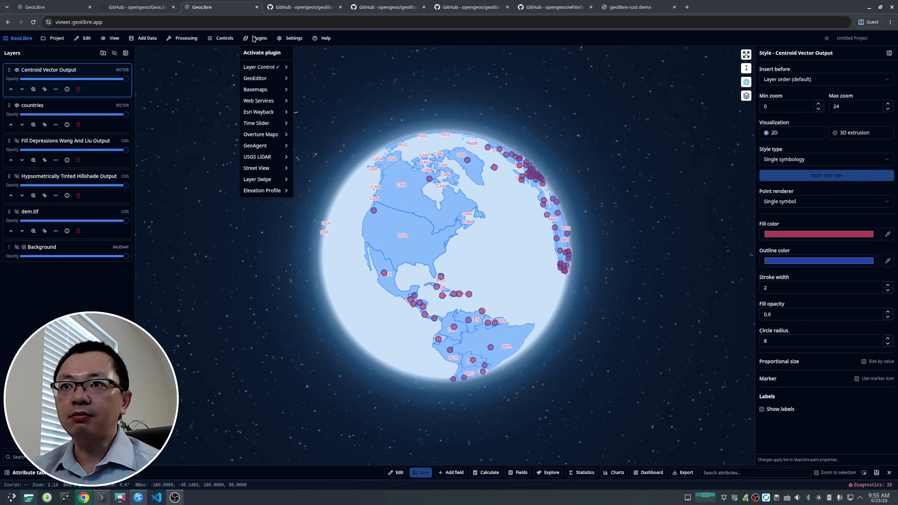
mouse_move(259, 195)
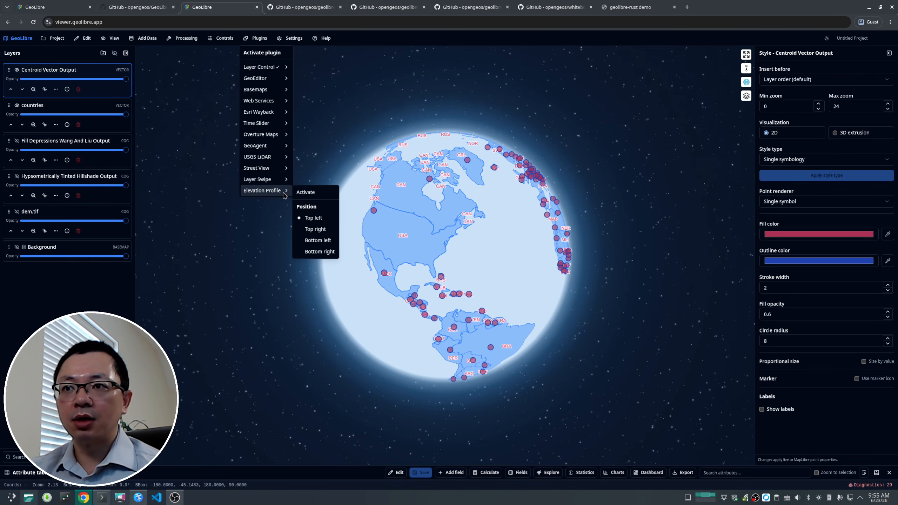
click(306, 193)
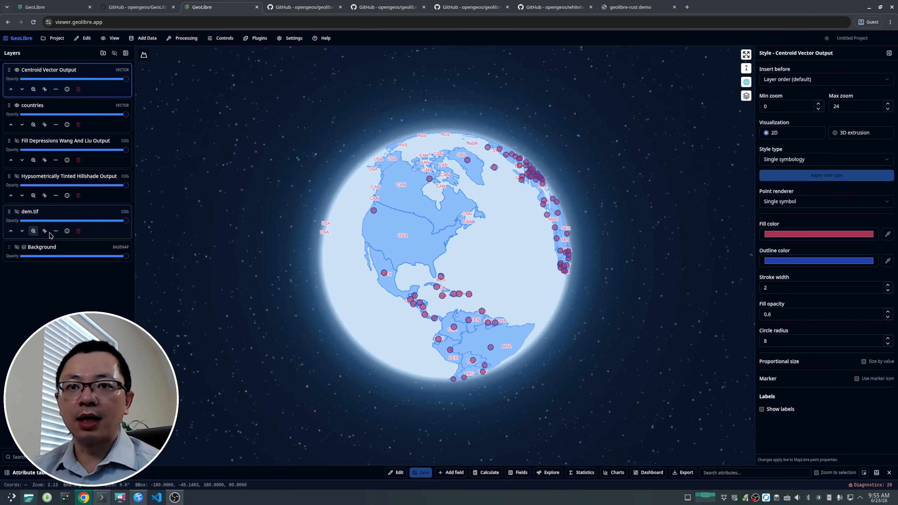
Step: Zoom to the dem.tif layer and toggle layer visibility
click(33, 231)
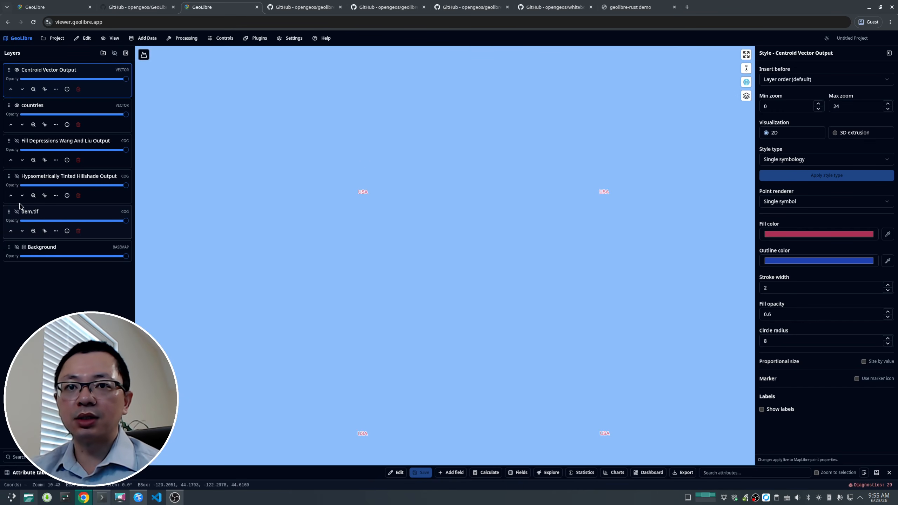
click(17, 247)
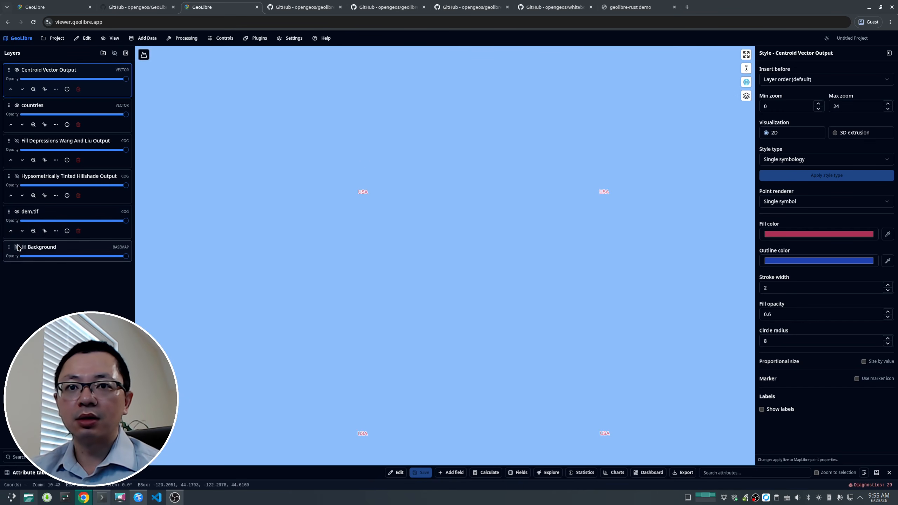
scroll(292, 263, down, 8)
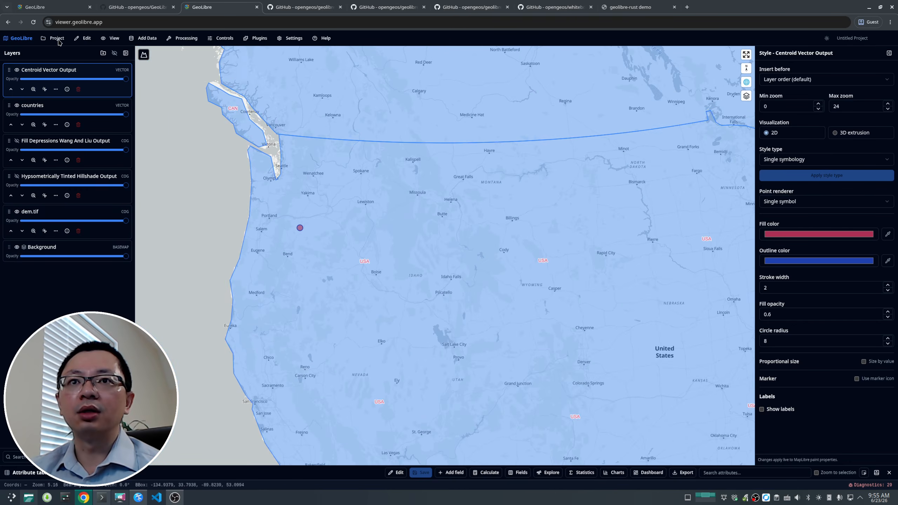
Step: Create a new project with the Positron basemap without saving the current project
click(54, 38)
click(75, 72)
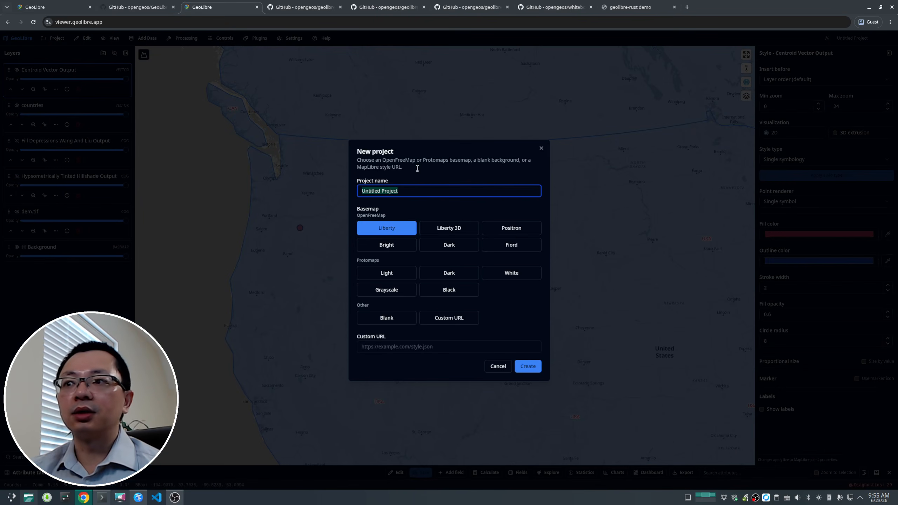
click(510, 228)
click(536, 371)
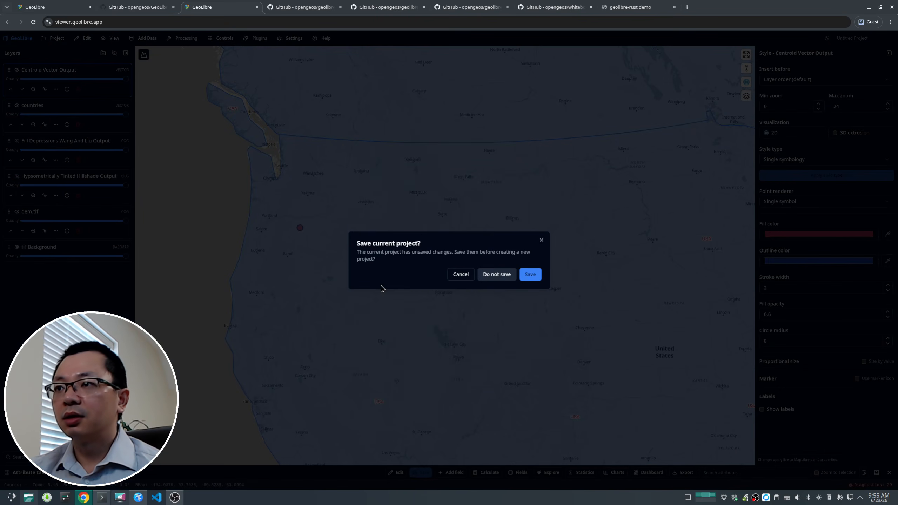
click(495, 273)
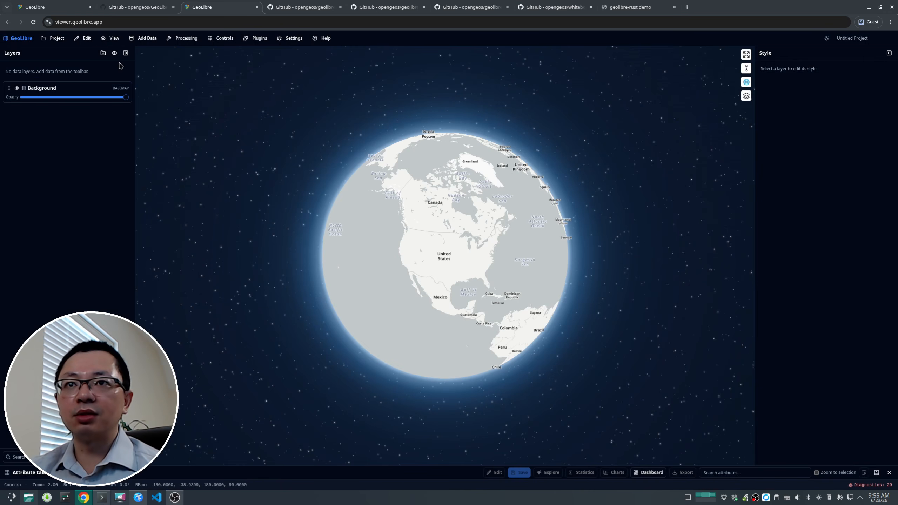
Step: Open the Add Raster Layer panel and examine its rendering engine, URL and sample data options
click(141, 39)
click(161, 89)
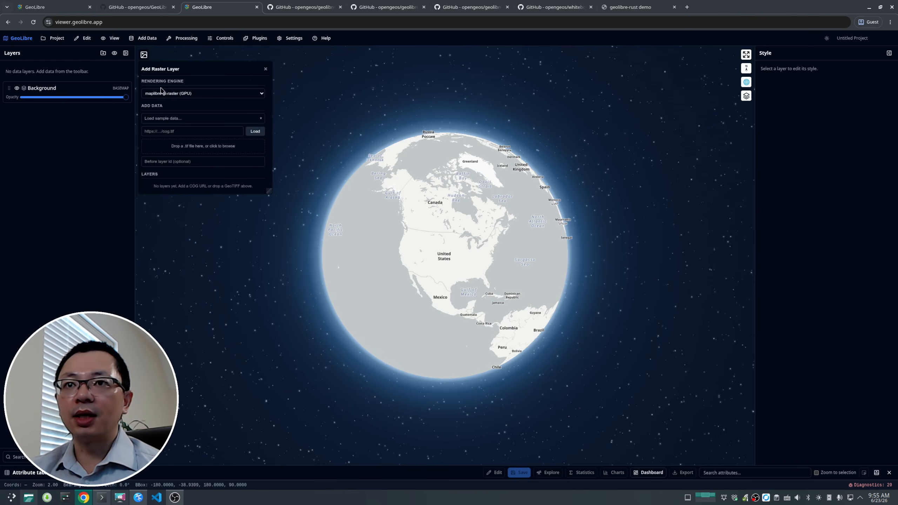
click(202, 93)
click(201, 99)
click(184, 131)
click(181, 137)
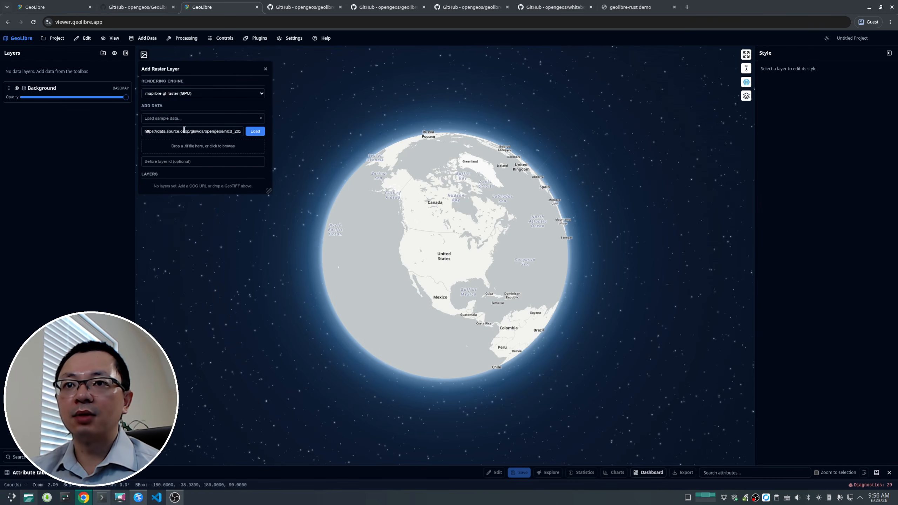
click(185, 119)
click(188, 94)
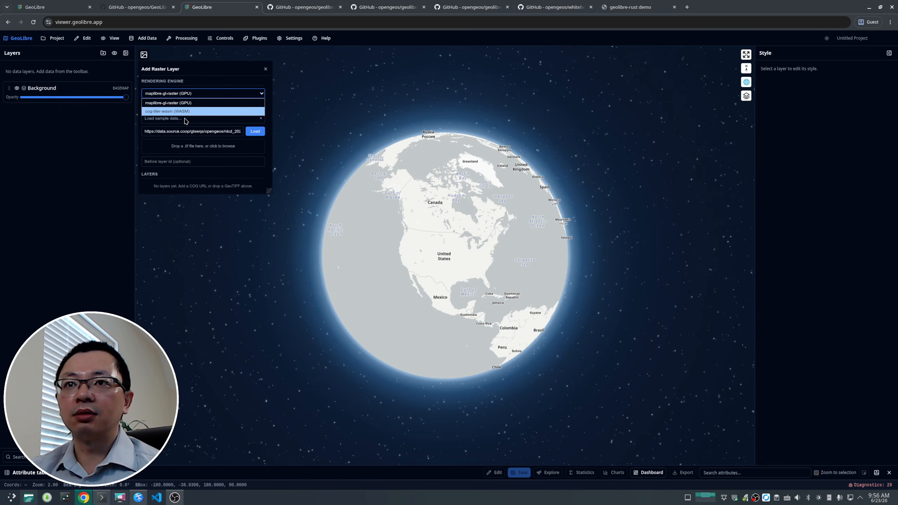
click(186, 112)
click(194, 94)
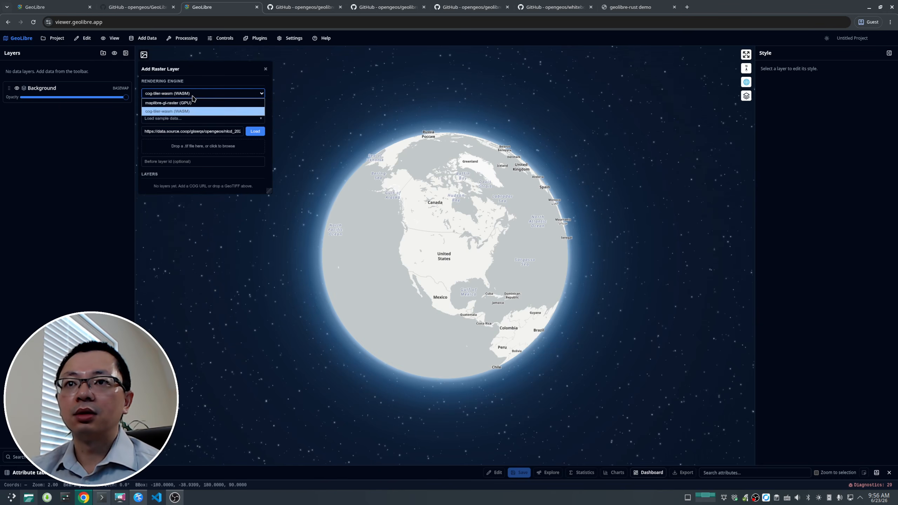
click(190, 106)
Step: Load the Elevation (DEM) sample raster and close the Add Raster Layer panel
click(179, 131)
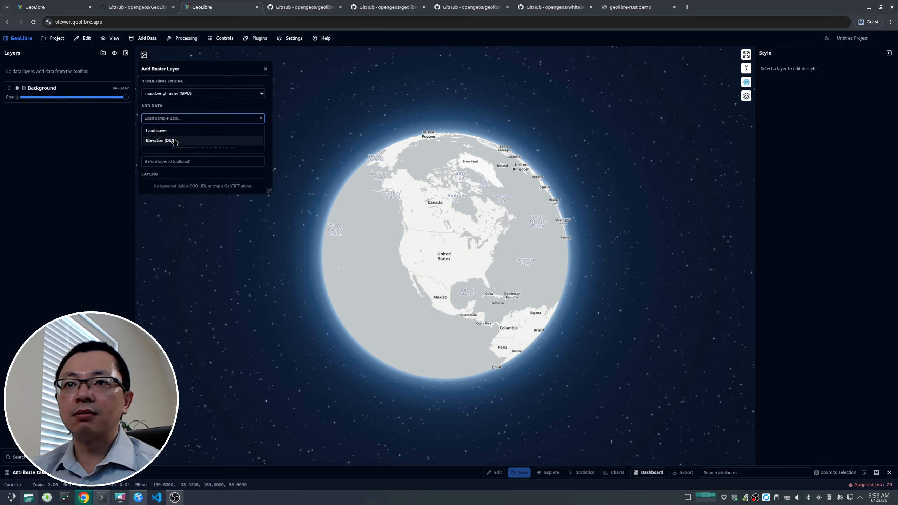
click(175, 140)
click(254, 133)
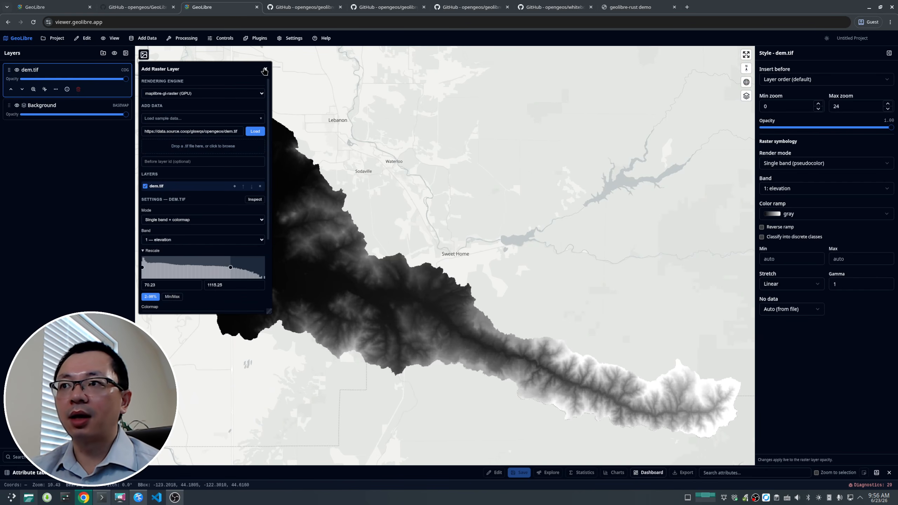
click(264, 70)
Step: Set the dem.tif layer's color ramp to terrain
click(824, 213)
scroll(810, 388, down, 15)
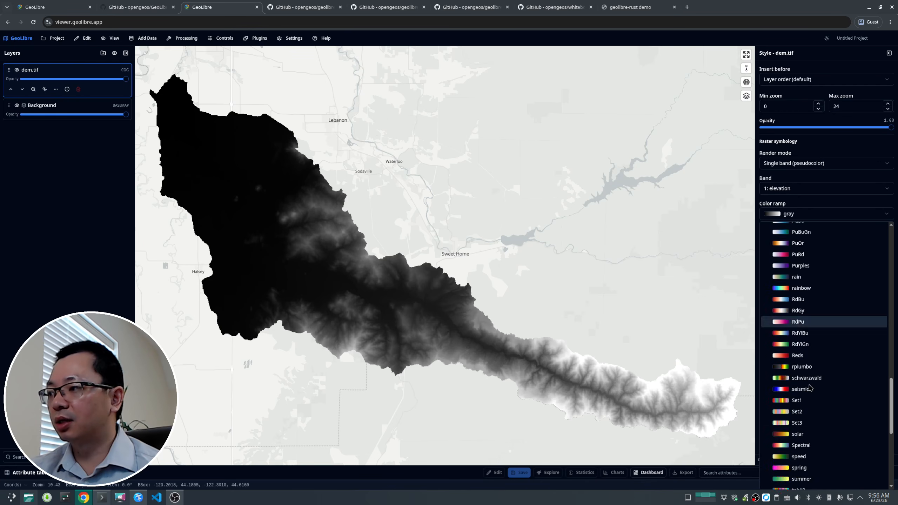
scroll(810, 388, down, 7)
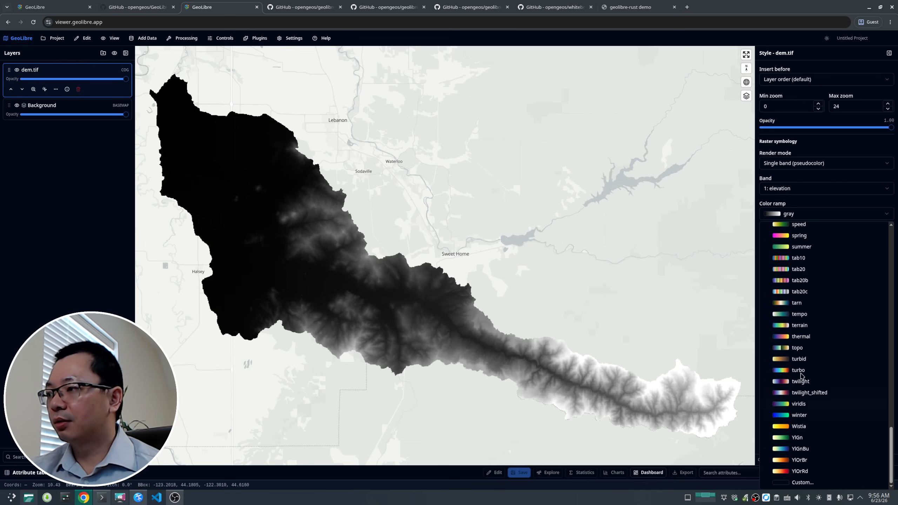
click(811, 327)
scroll(351, 225, up, 5)
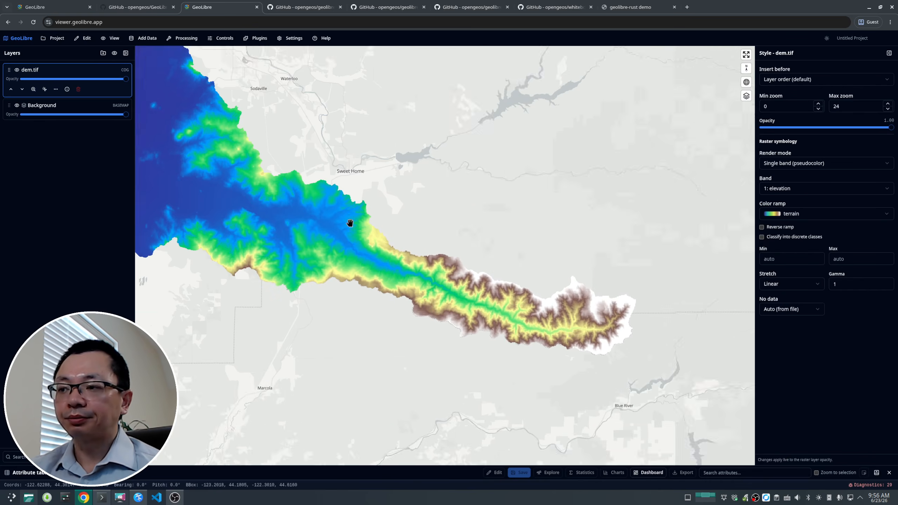
Step: Activate the Elevation Profile plugin in the top-left position
click(258, 43)
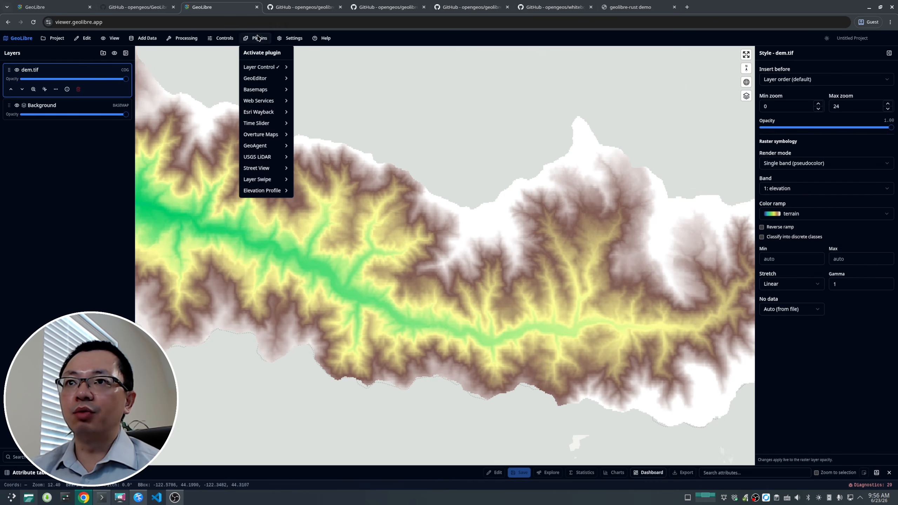
mouse_move(266, 196)
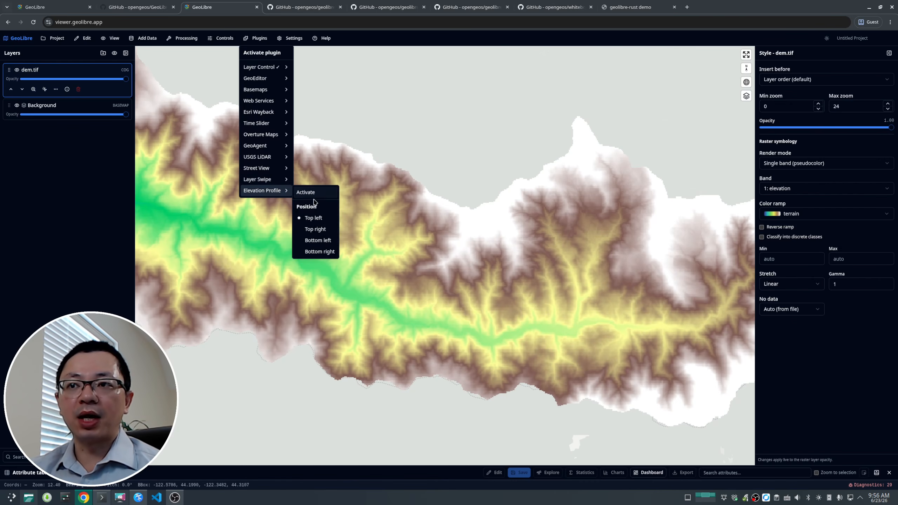
click(299, 192)
Step: Draw an elevation profile line crossing the DEM from its northern edge to its southern edge
drag(438, 251, 365, 229)
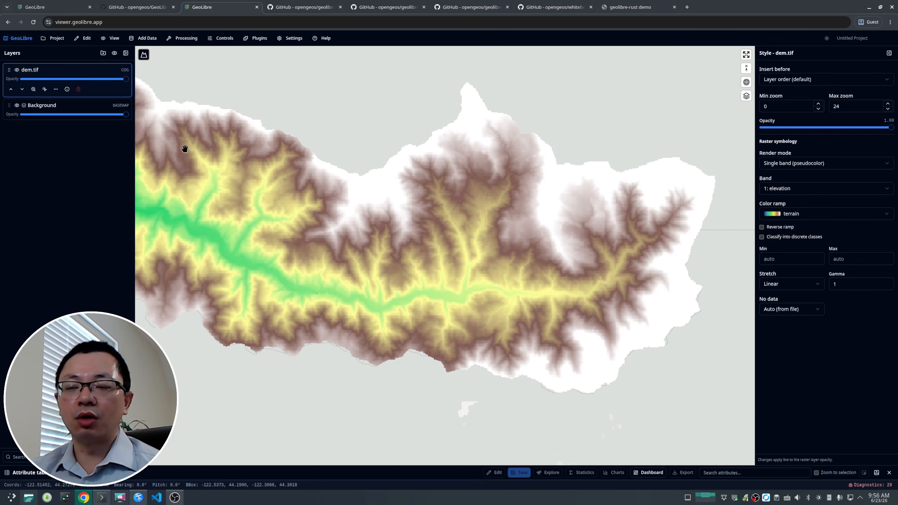
click(144, 55)
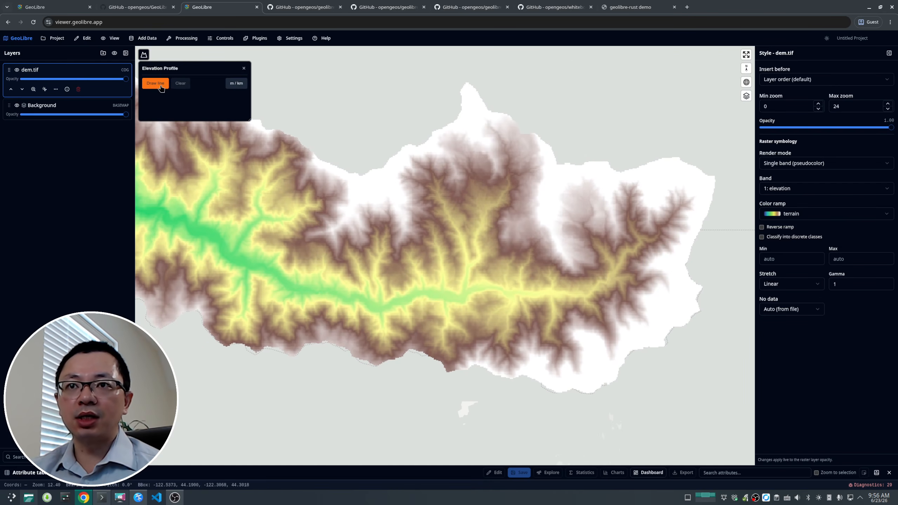
click(160, 86)
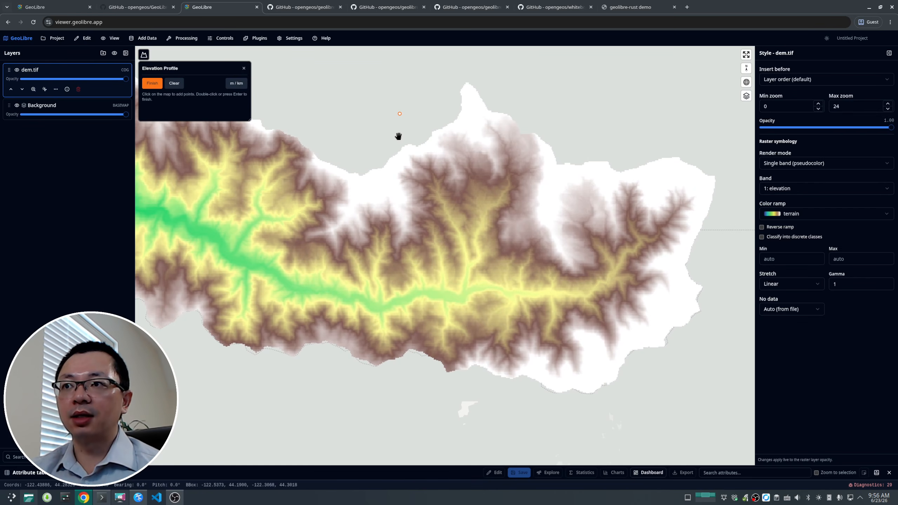
double_click(375, 397)
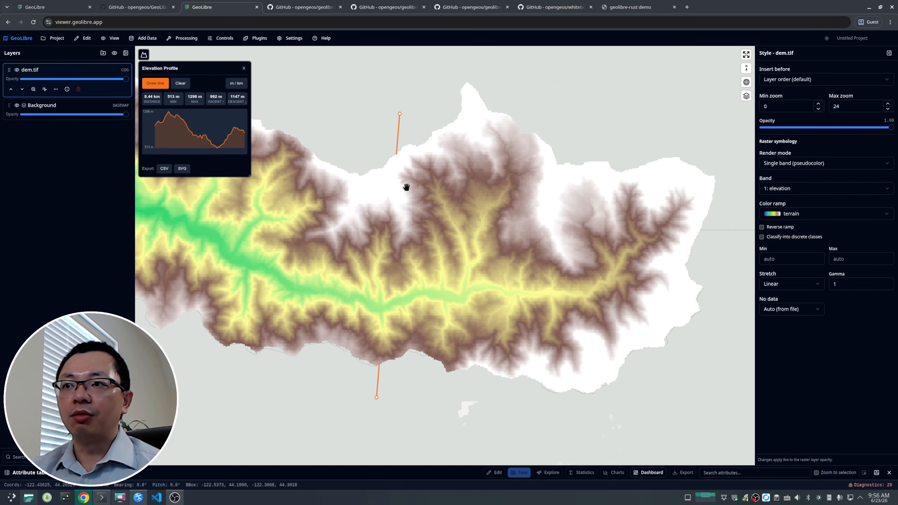
scroll(407, 187, down, 3)
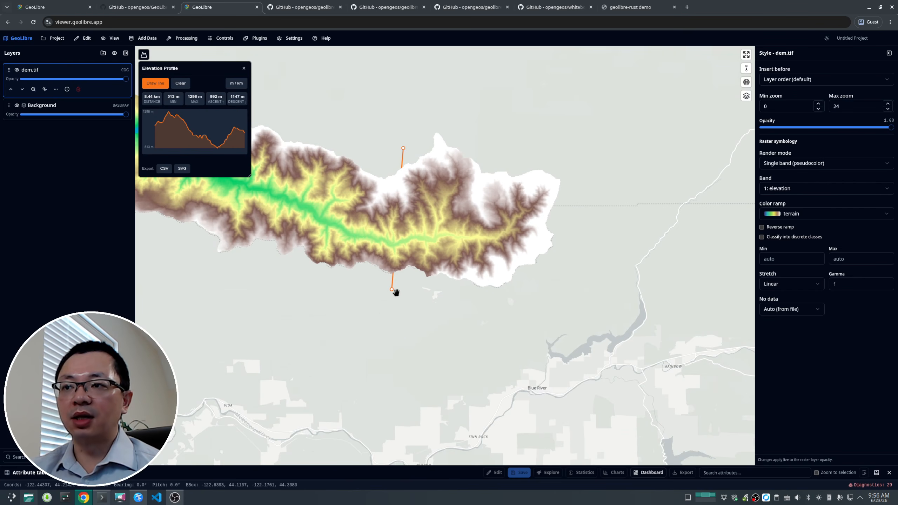
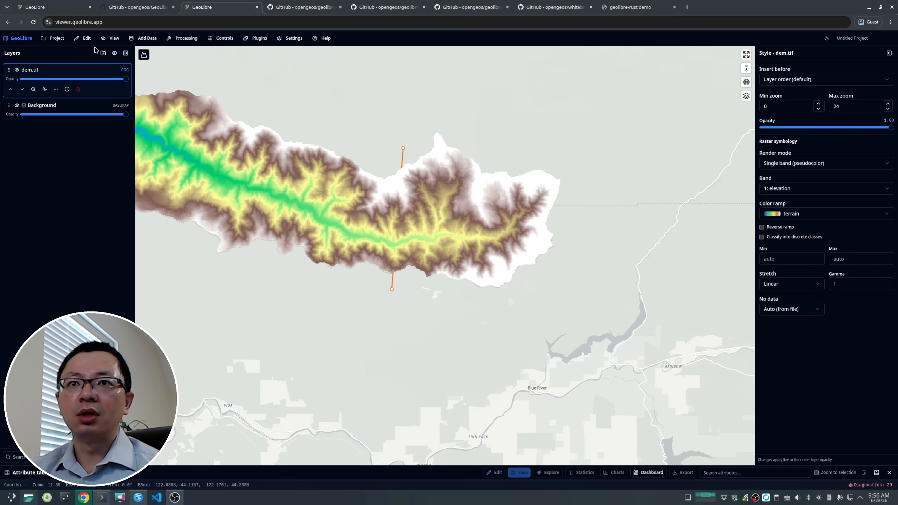
Step: Replace the dem.tif layer by reloading the Elevation (DEM) sample with the cog-tiler-wasm (WASM) rendering engine, then close the panel
click(79, 89)
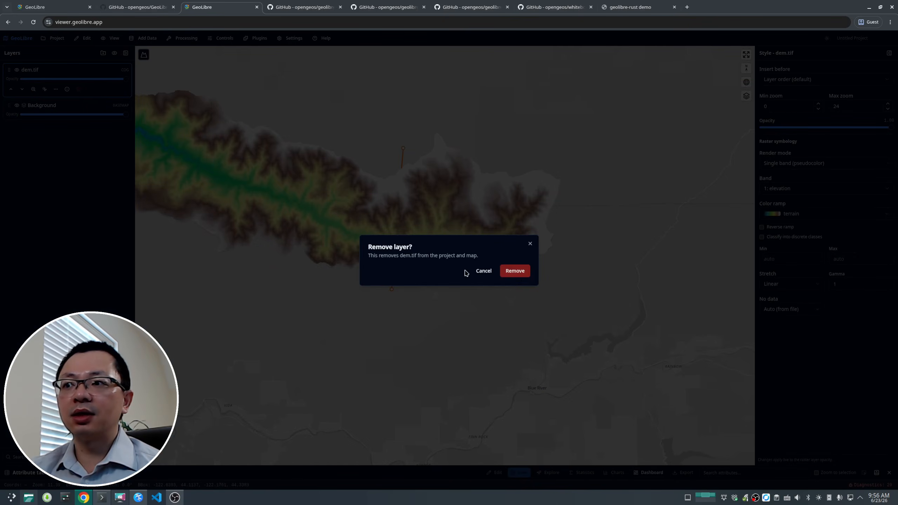
click(514, 271)
click(143, 38)
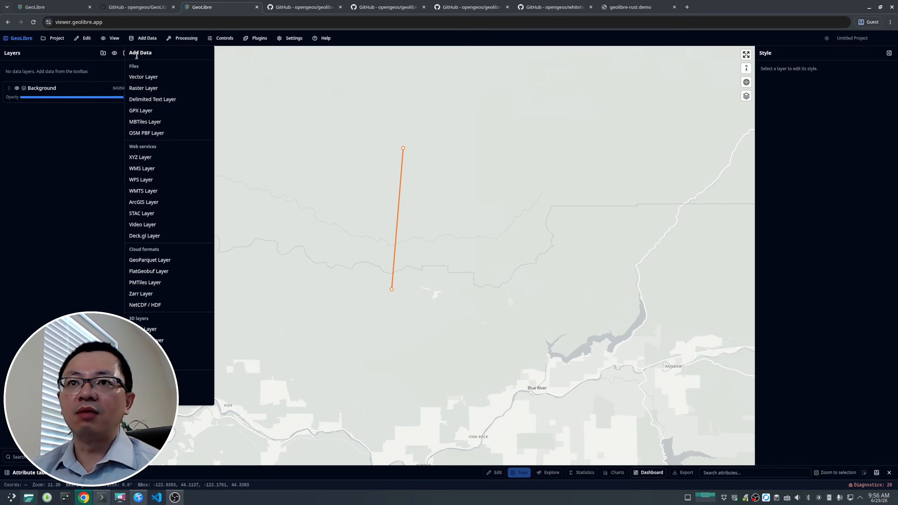
click(143, 88)
click(219, 95)
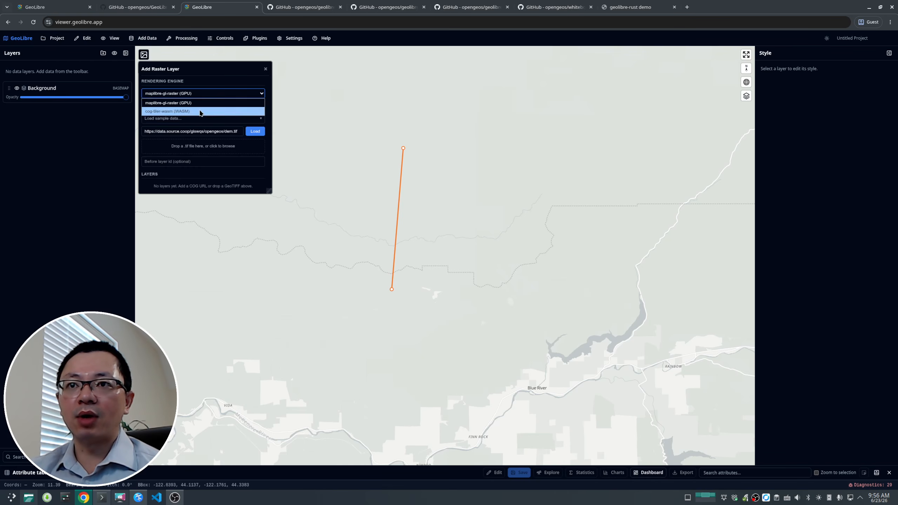
click(200, 112)
click(203, 121)
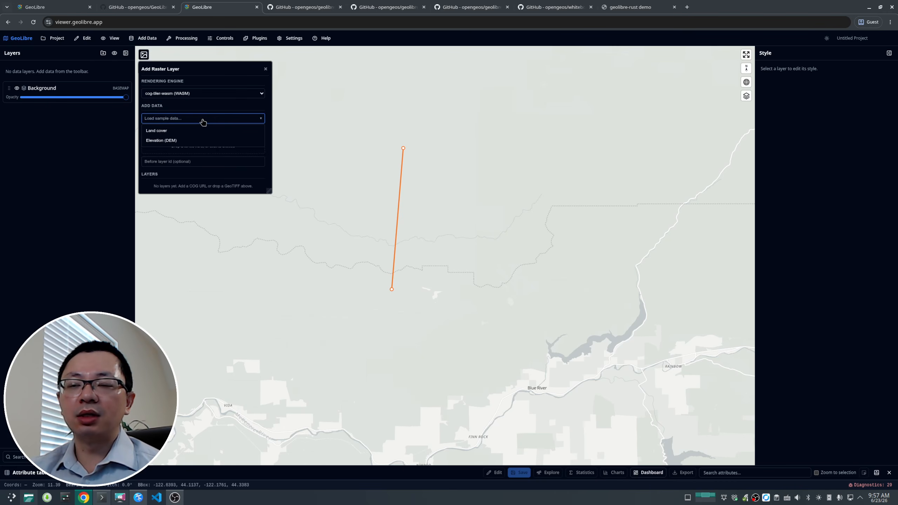
click(180, 140)
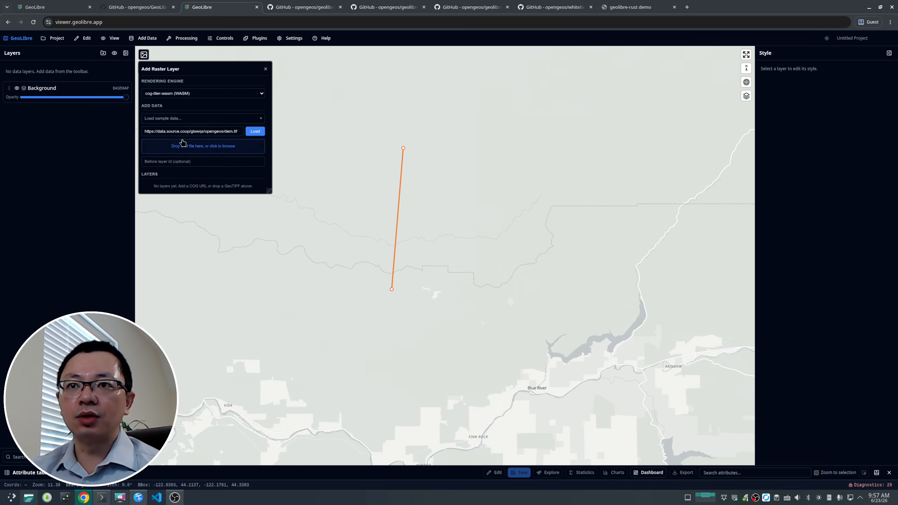
click(256, 131)
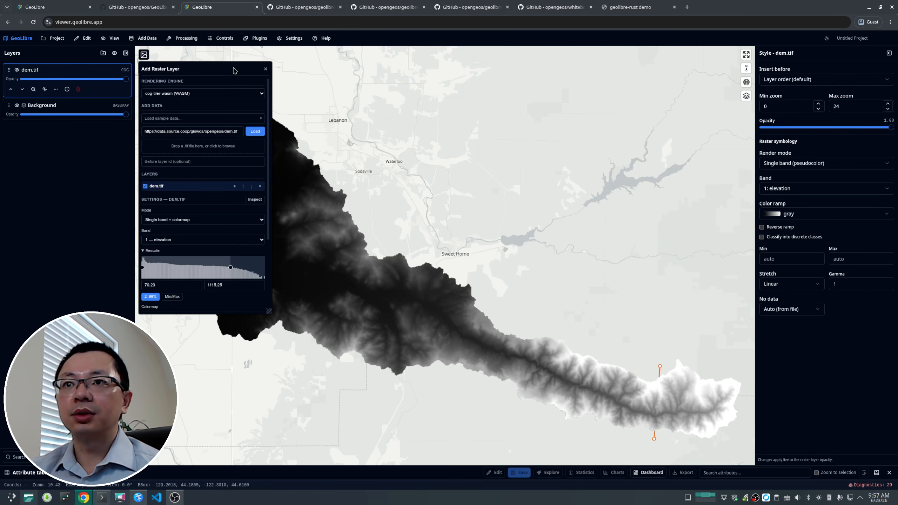
click(266, 71)
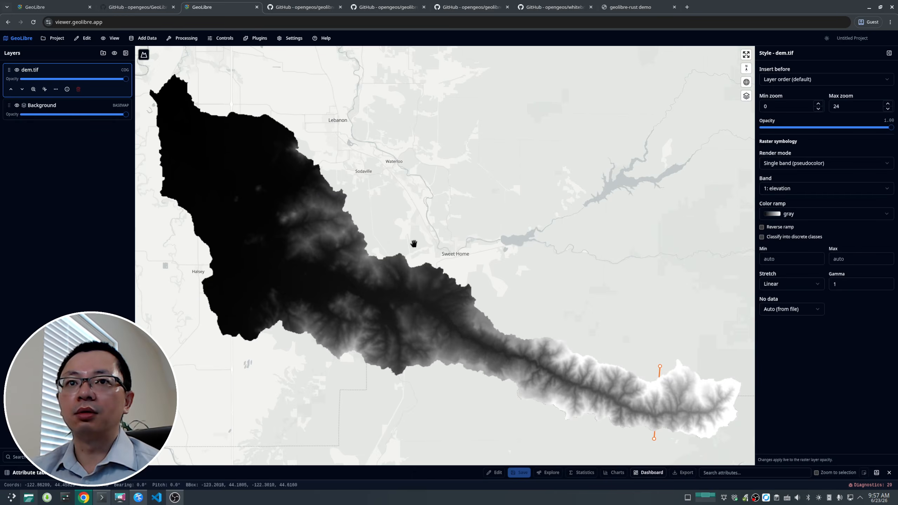
Step: Draw a new elevation profile line crossing the DEM from north to south, enlarge the profile panel, and close it
drag(411, 245, 238, 133)
scroll(470, 260, up, 3)
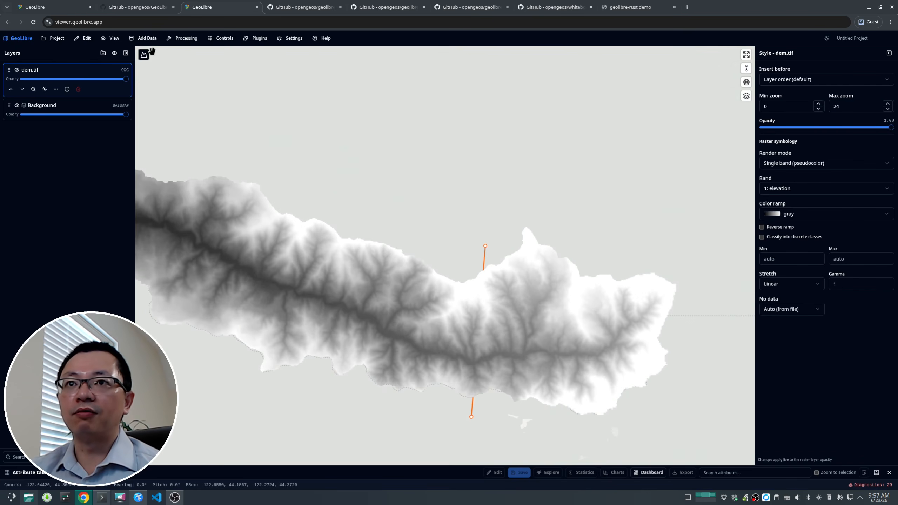
click(143, 54)
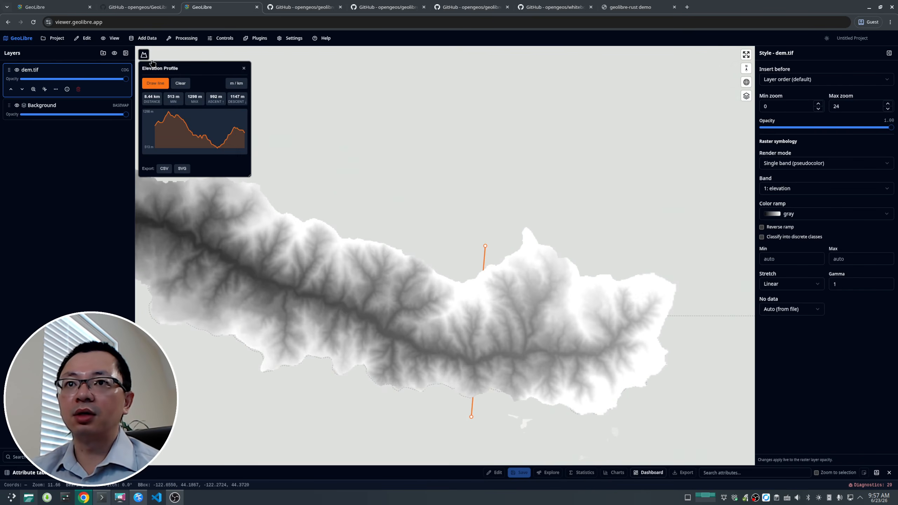
click(153, 88)
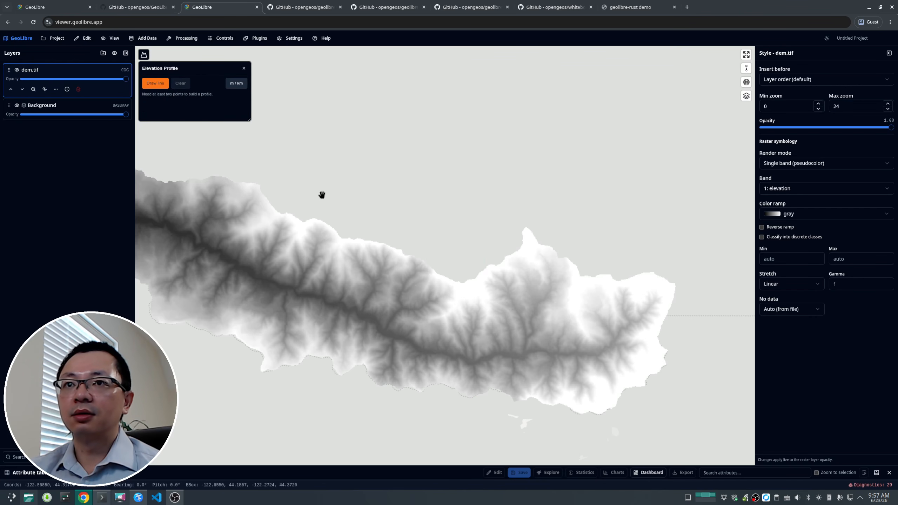
key(Escape)
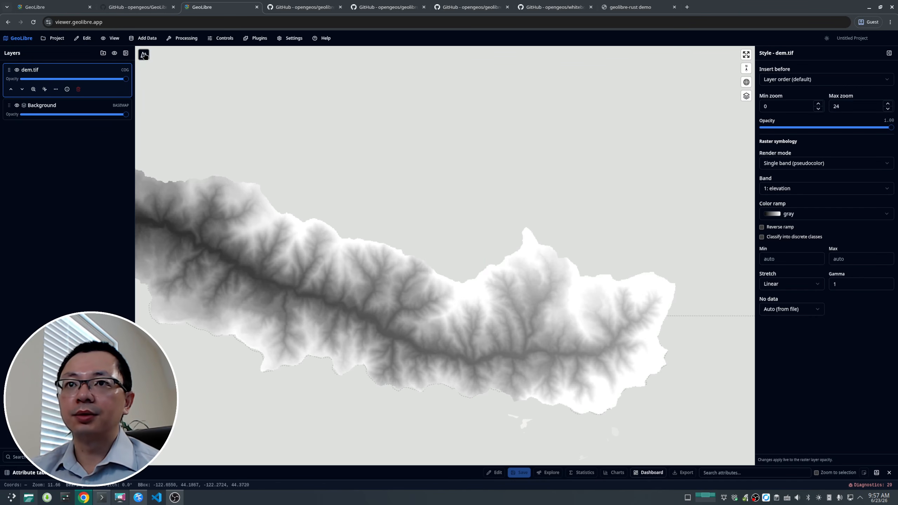
click(144, 54)
click(153, 85)
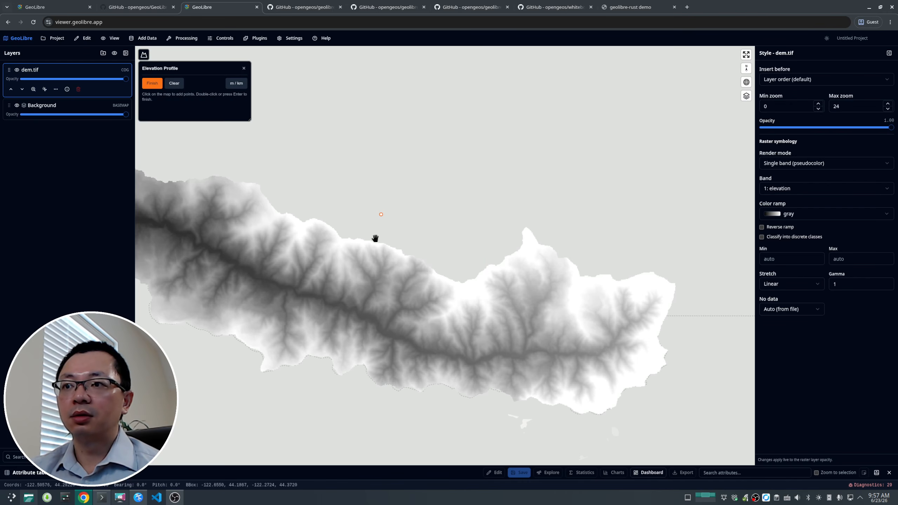
double_click(335, 408)
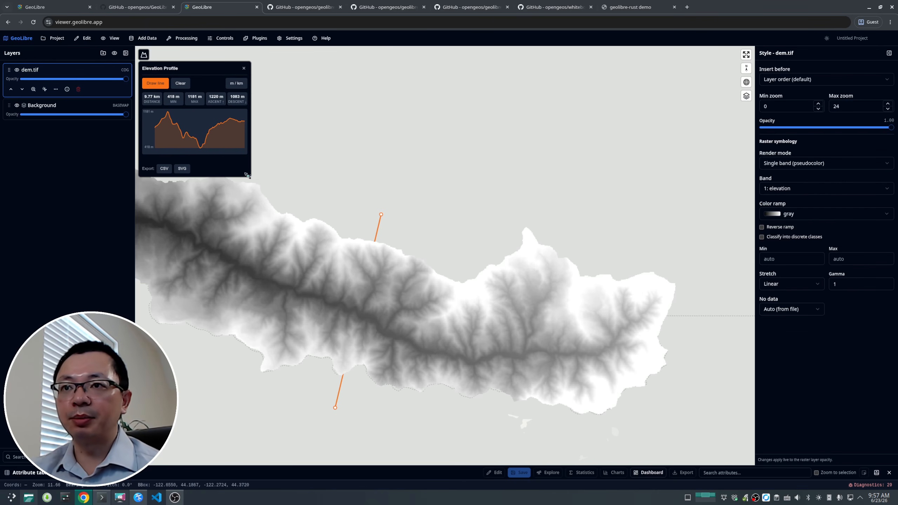
drag(246, 175, 313, 217)
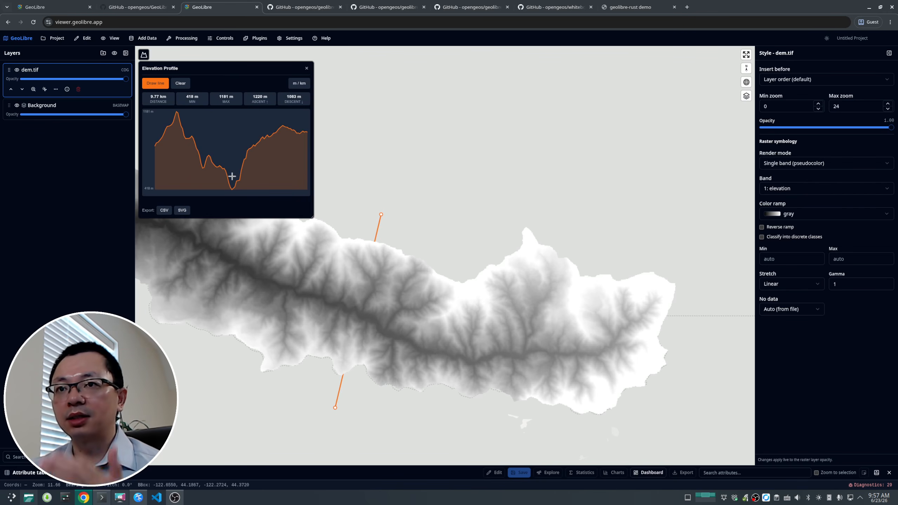
click(307, 69)
Step: Remove the dem.tif layer from the project
scroll(335, 241, down, 5)
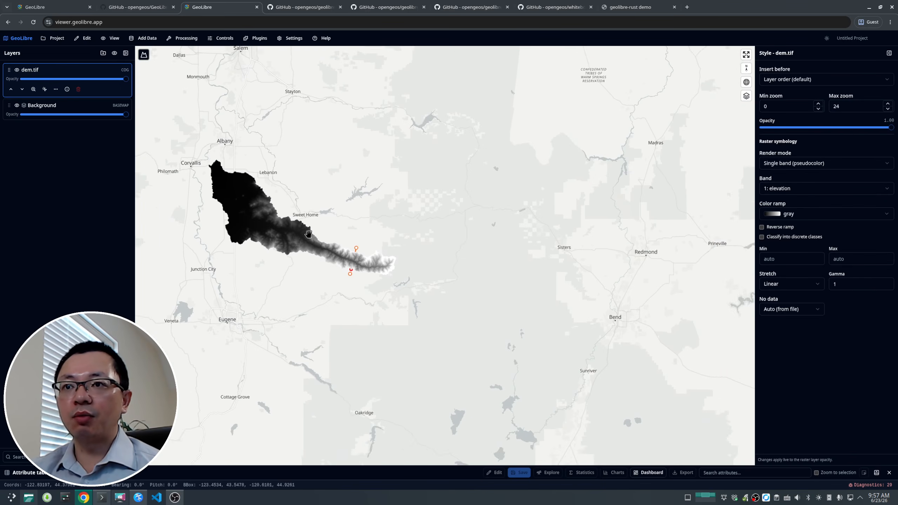
scroll(310, 235, up, 2)
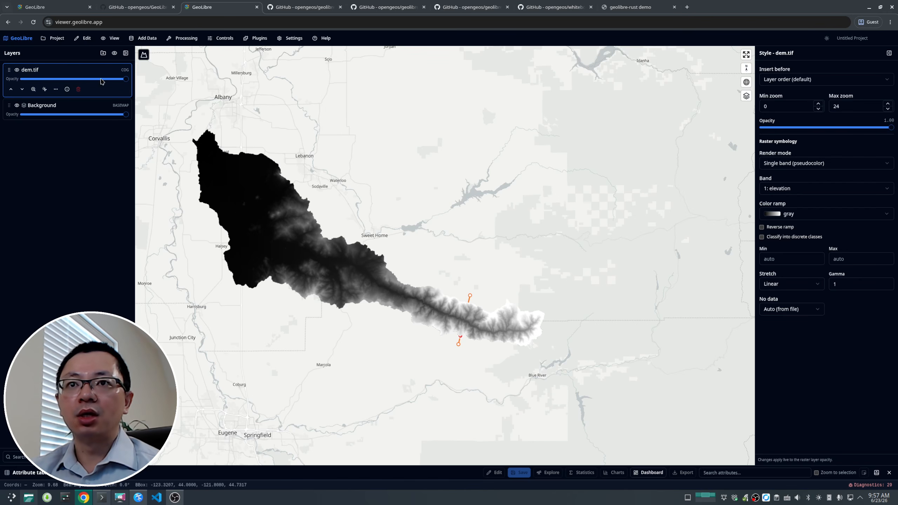
click(78, 89)
click(514, 270)
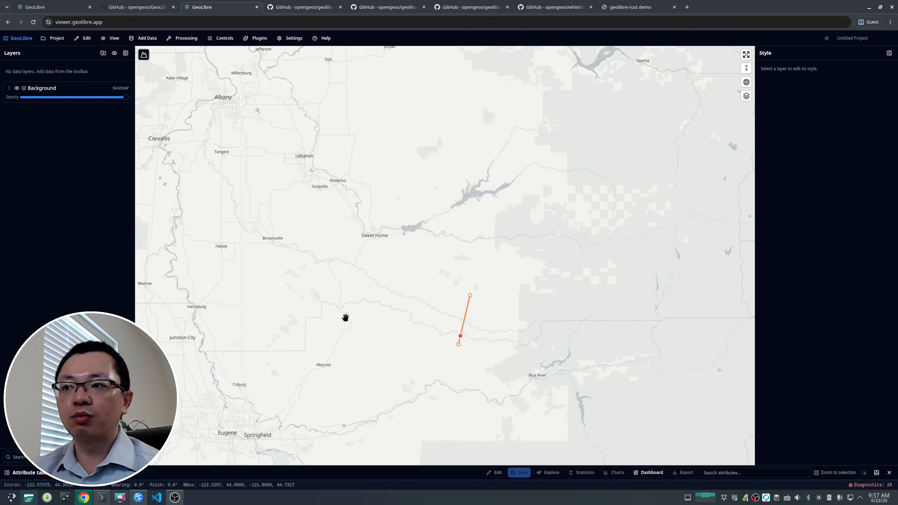
Step: Add nlcd_2021_land_cover_30m.tif from the Documents > GitHub > data folder in the Dolphin file manager to the map
click(29, 498)
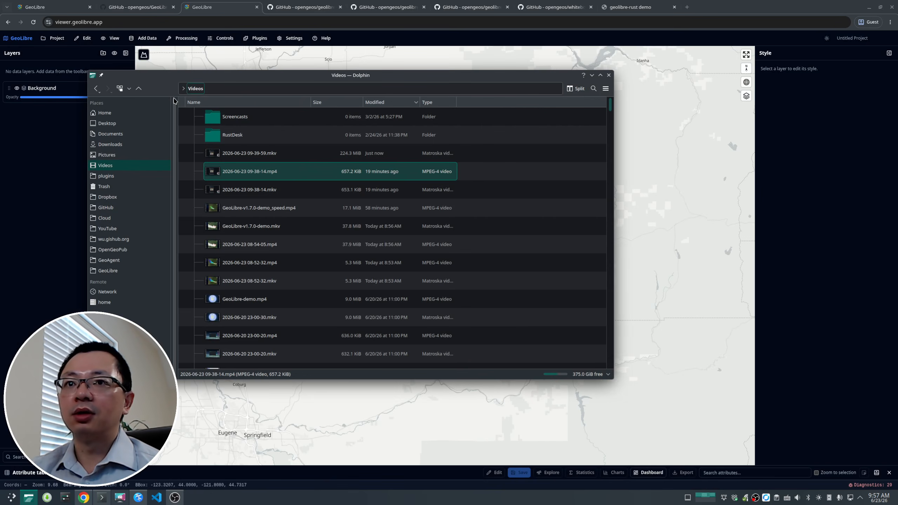
click(110, 144)
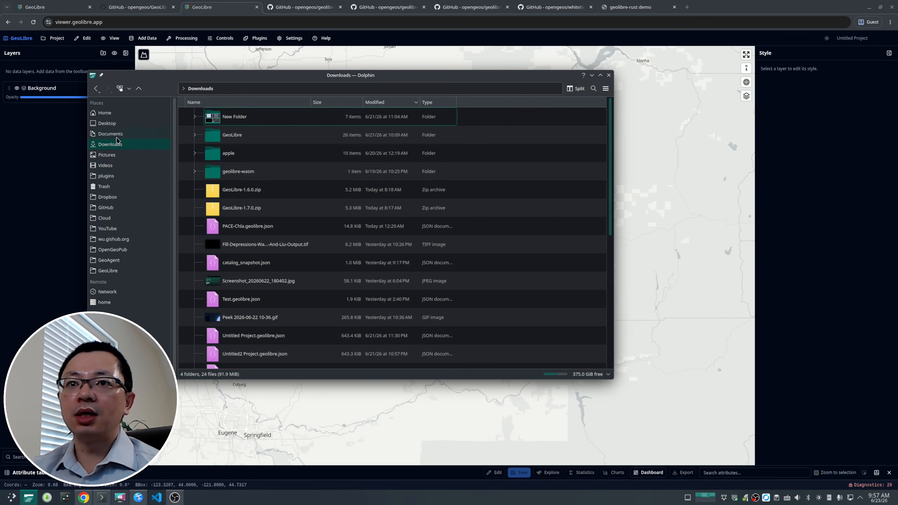
click(110, 133)
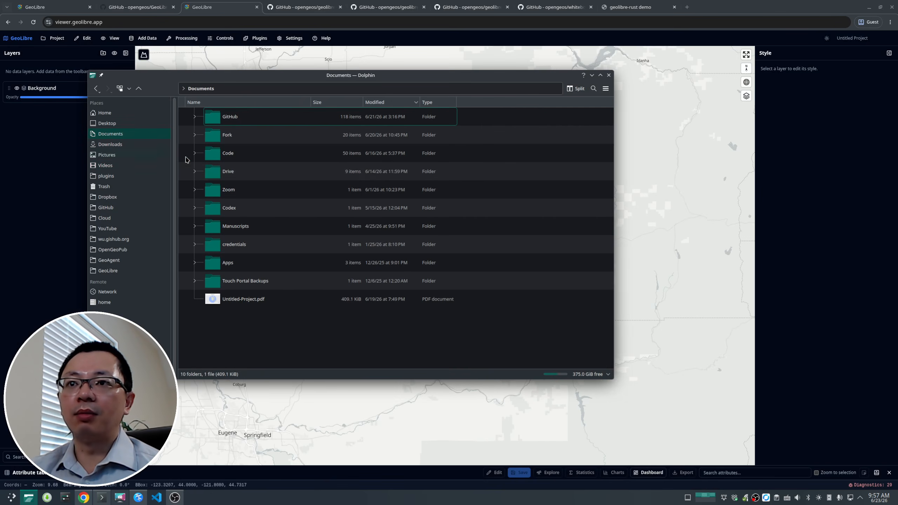
double_click(234, 118)
double_click(243, 246)
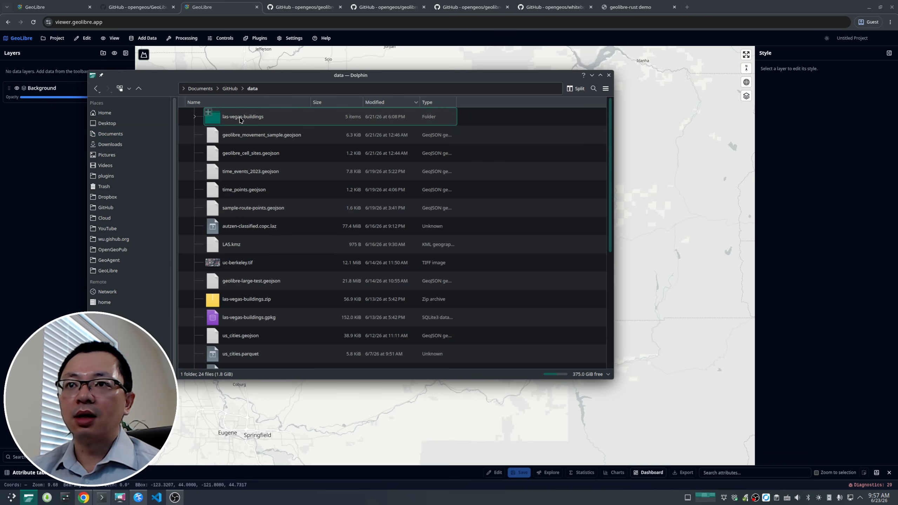
scroll(261, 202, down, 5)
scroll(261, 230, up, 1)
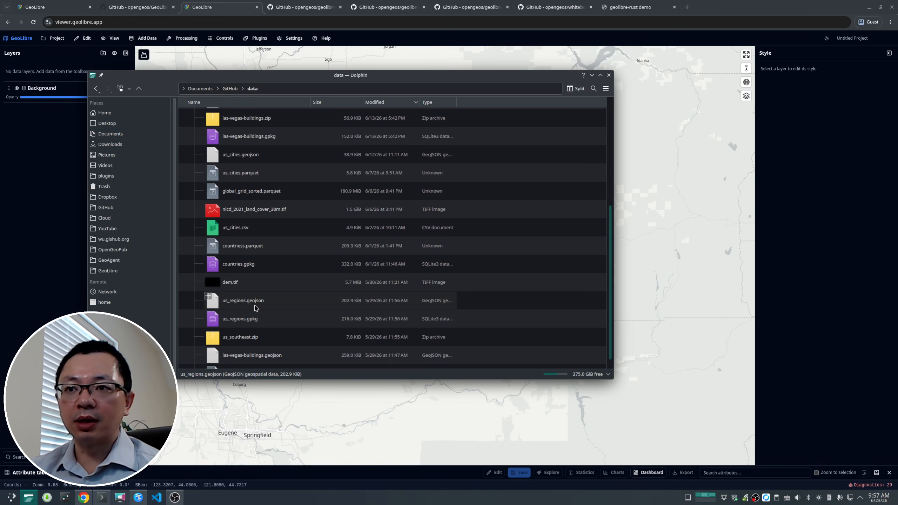
click(236, 217)
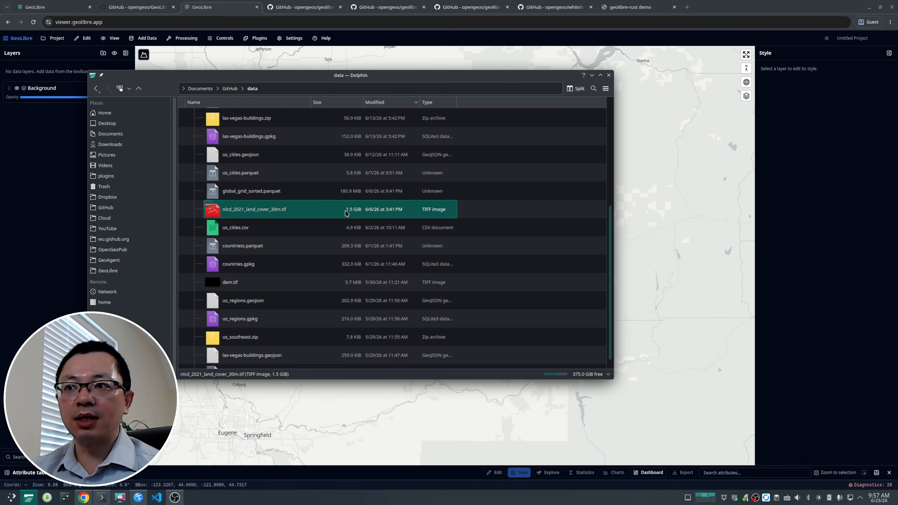
drag(355, 75, 782, 96)
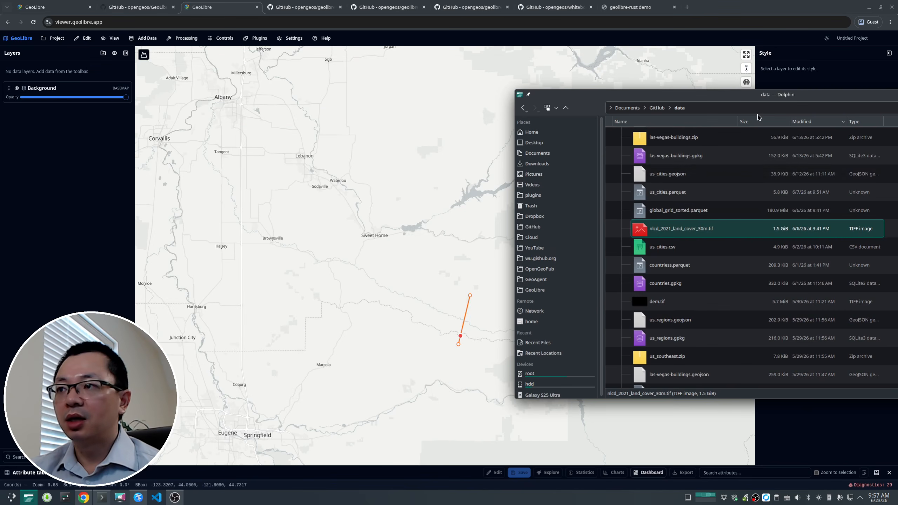
drag(670, 236, 352, 246)
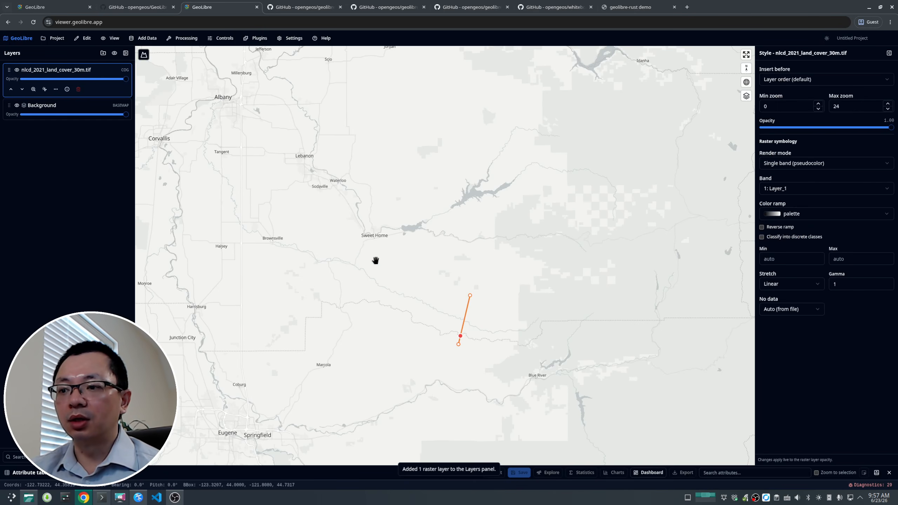
Step: Examine the land cover raster across the continental US and up close around Chicago
scroll(363, 252, down, 10)
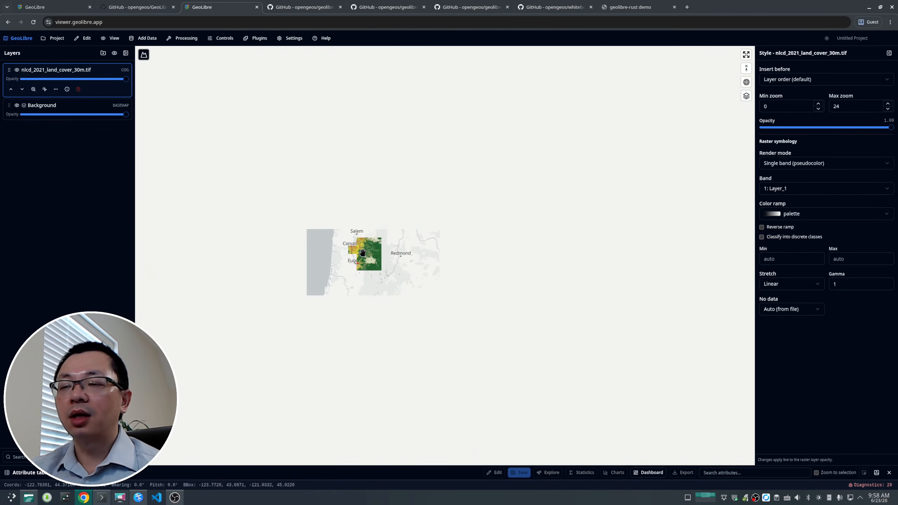
drag(541, 235, 275, 245)
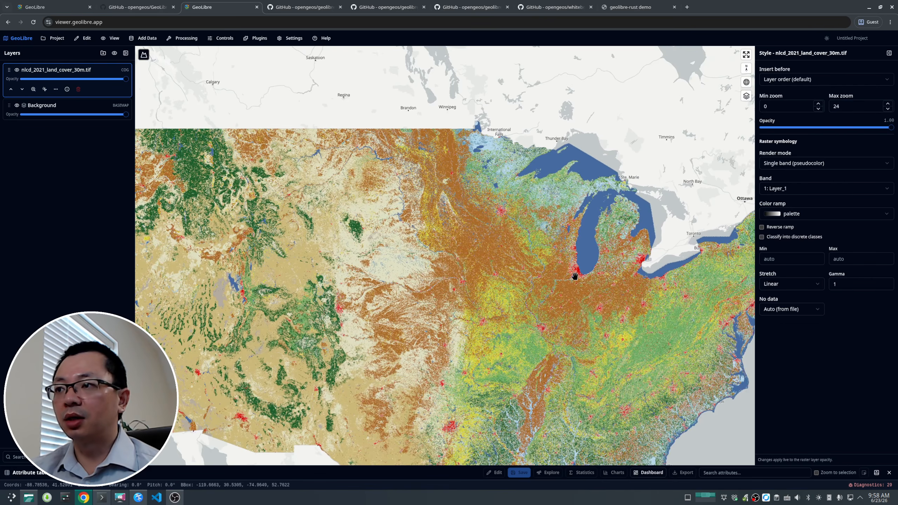
drag(572, 270, 481, 233)
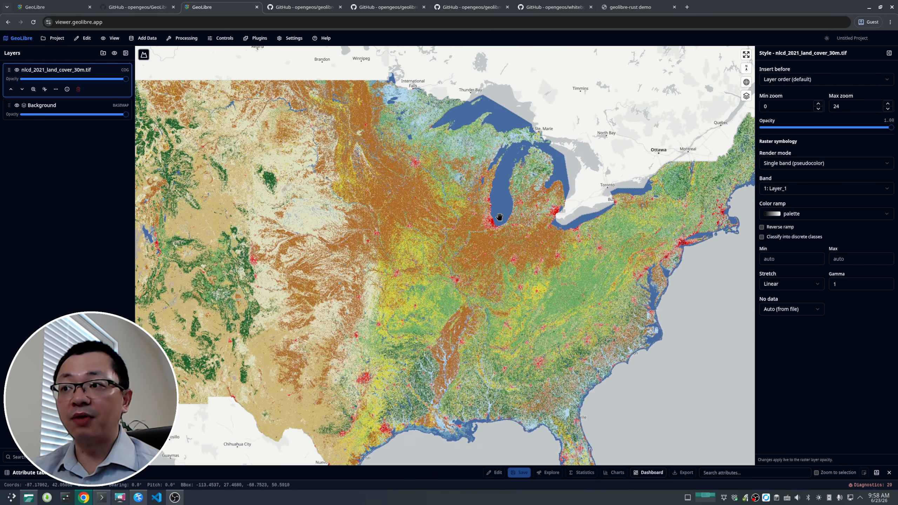
scroll(499, 217, up, 10)
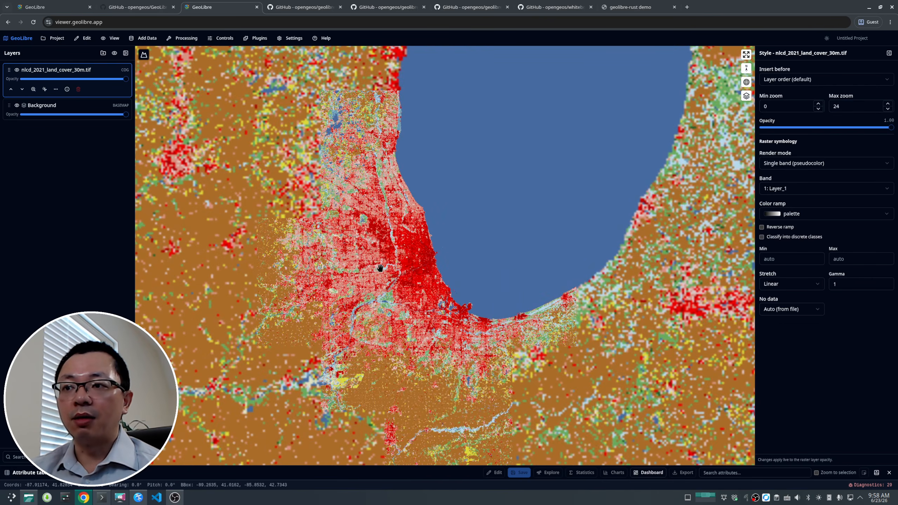
scroll(404, 267, up, 3)
scroll(406, 270, down, 8)
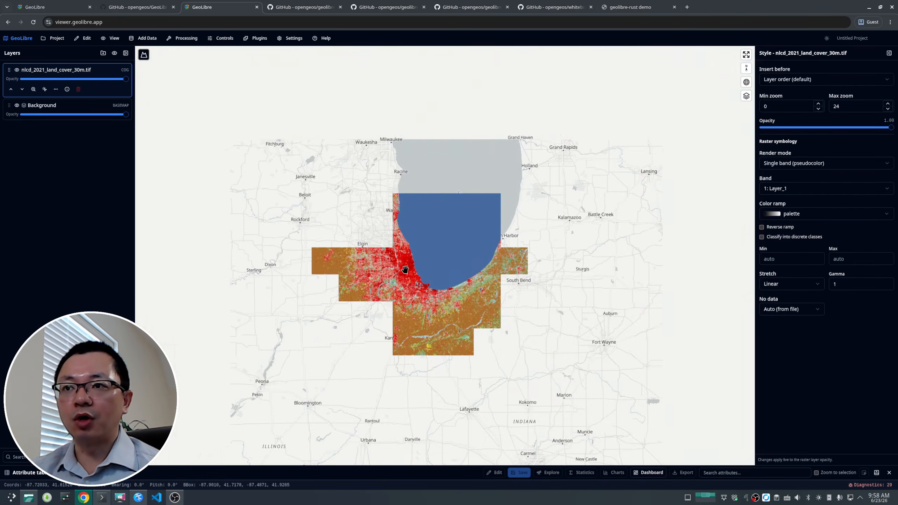
scroll(405, 270, down, 3)
drag(337, 289, 423, 245)
scroll(412, 240, down, 2)
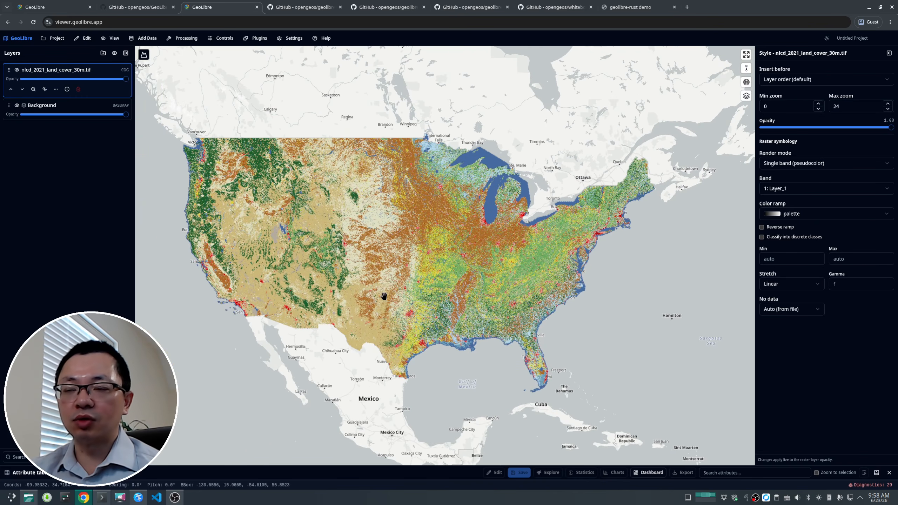
Step: Hide the nlcd_2021_land_cover_30m.tif layer
click(144, 38)
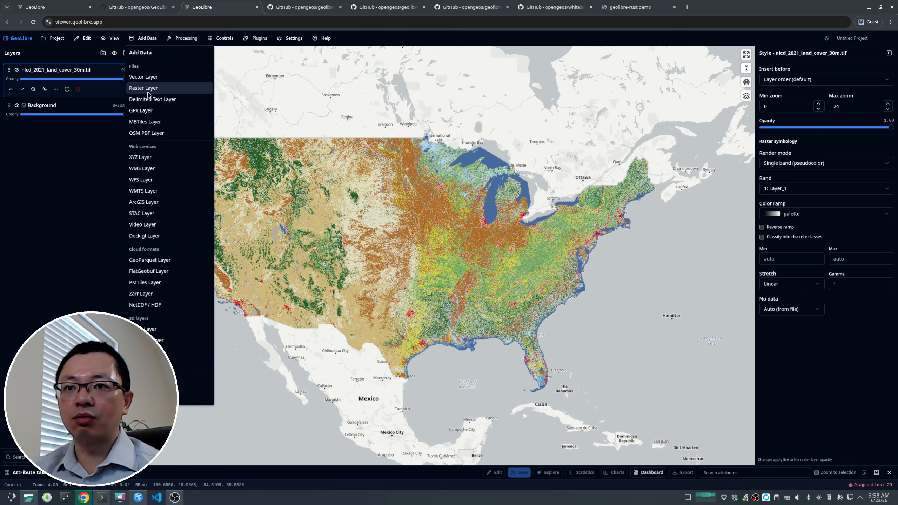
click(64, 201)
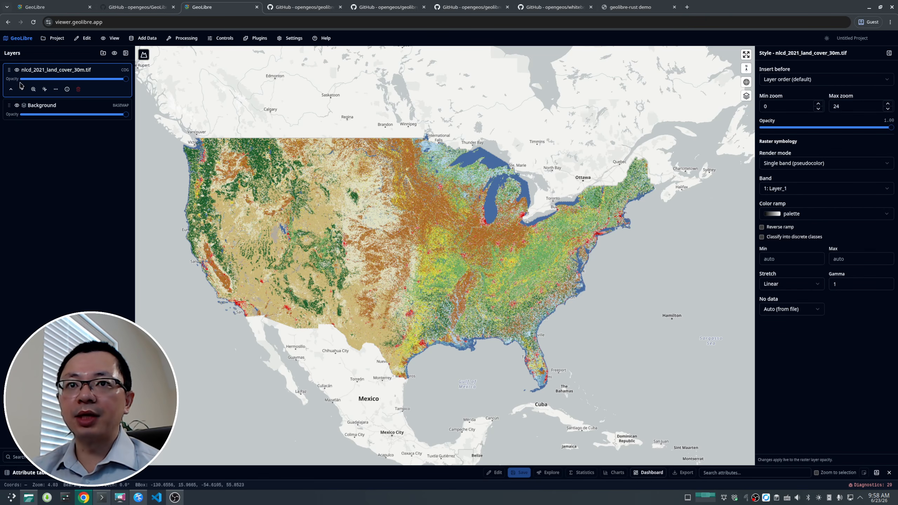
click(17, 70)
Step: Open the Manage Plugins dialog to review available and installed plugins
click(263, 38)
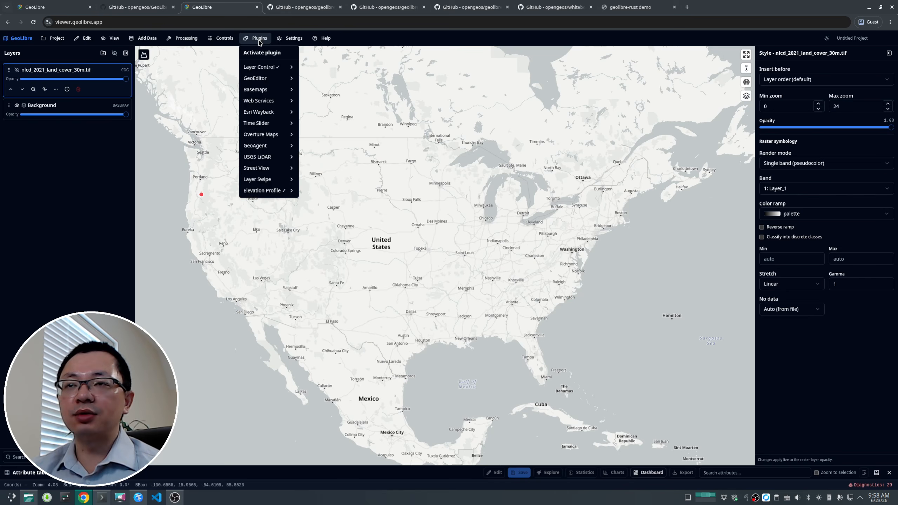
click(297, 39)
click(305, 149)
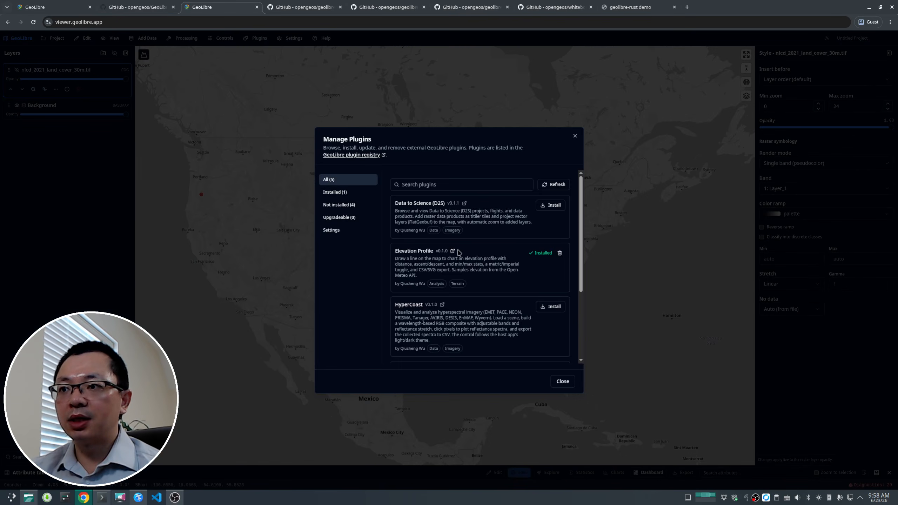
Step: Open the Sample Plugin's GitHub repository page and browse into its plugins > sample folder
scroll(454, 288, down, 3)
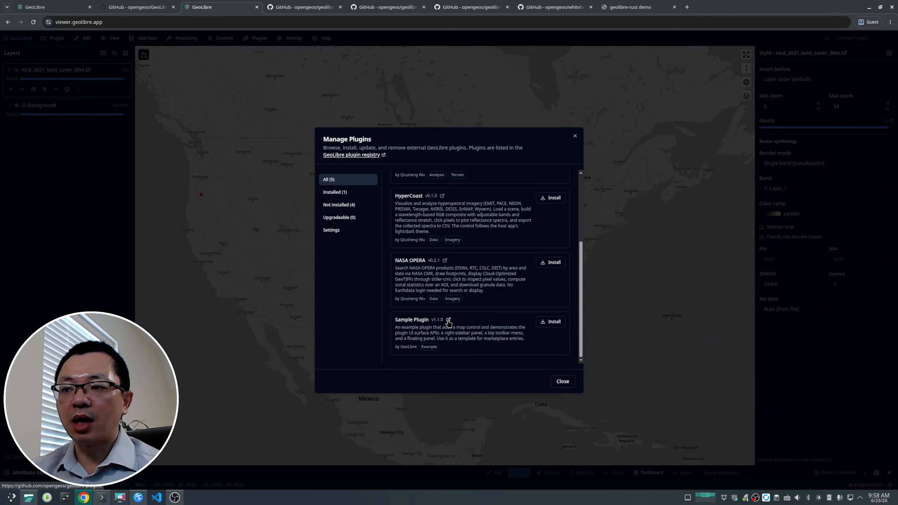
click(448, 321)
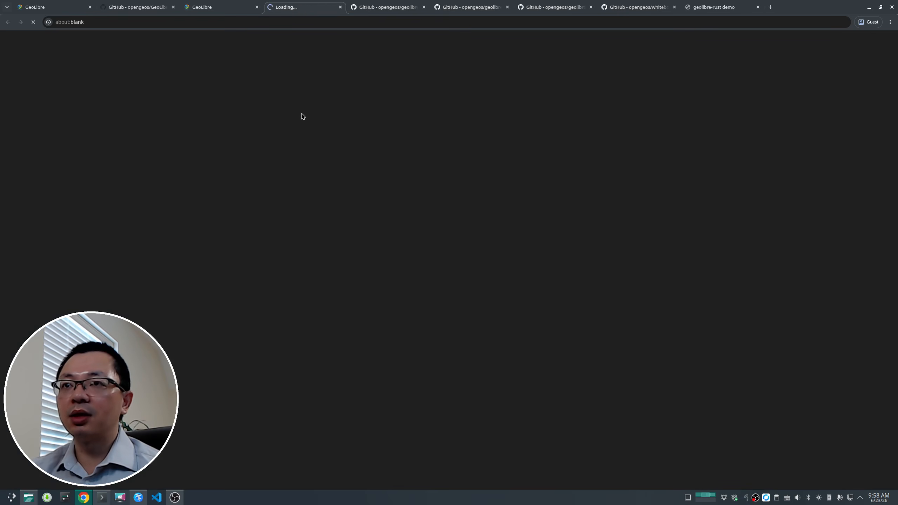
scroll(203, 177, down, 5)
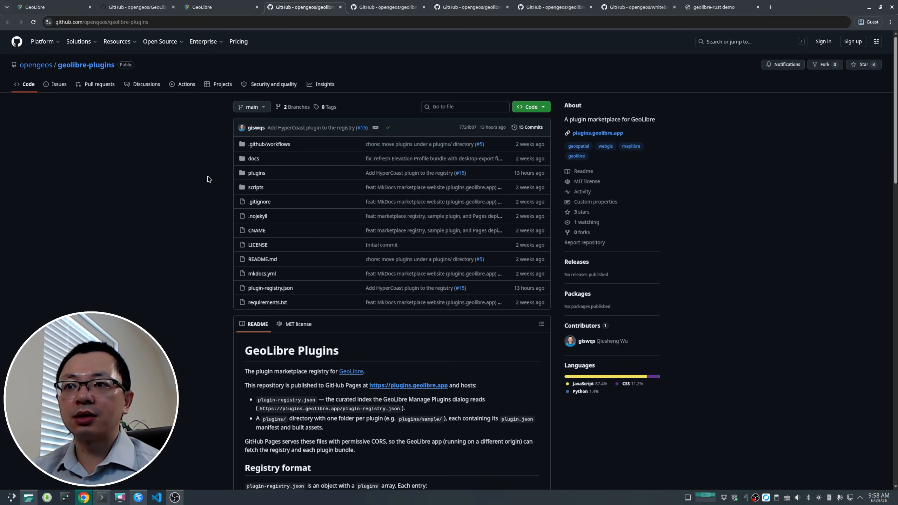
scroll(209, 182, up, 5)
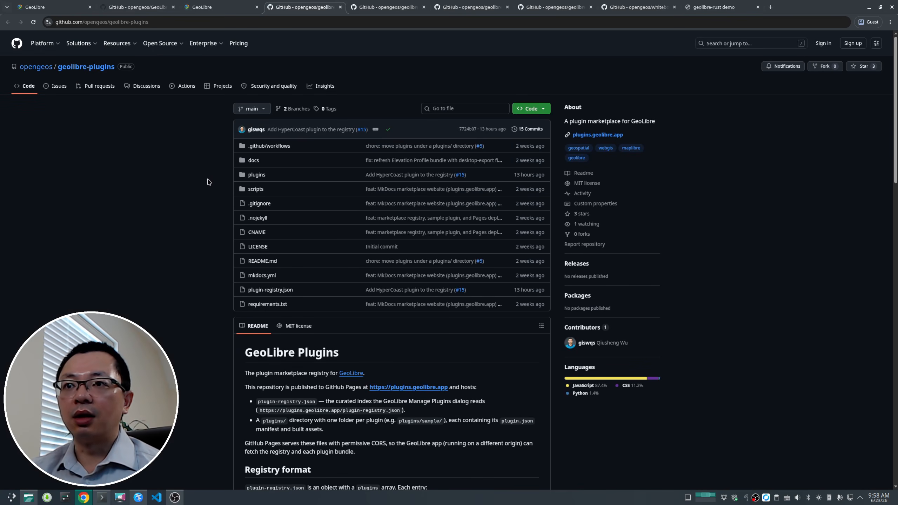
click(257, 175)
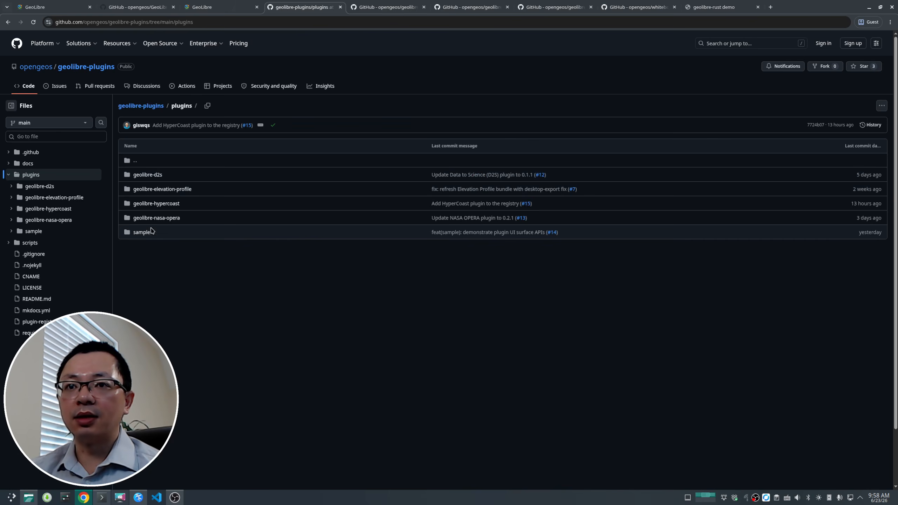
click(145, 232)
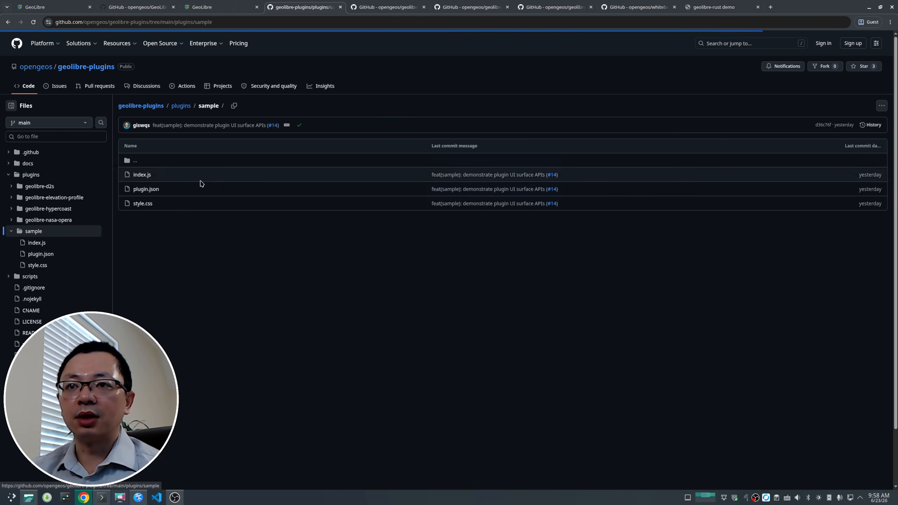
Step: Install the Sample Plugin and close the Manage Plugins dialog
click(222, 7)
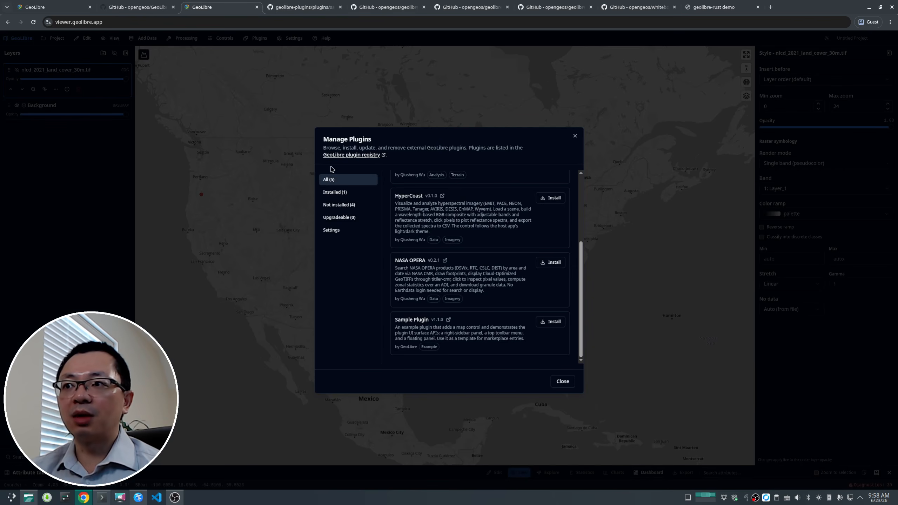
click(539, 320)
click(563, 382)
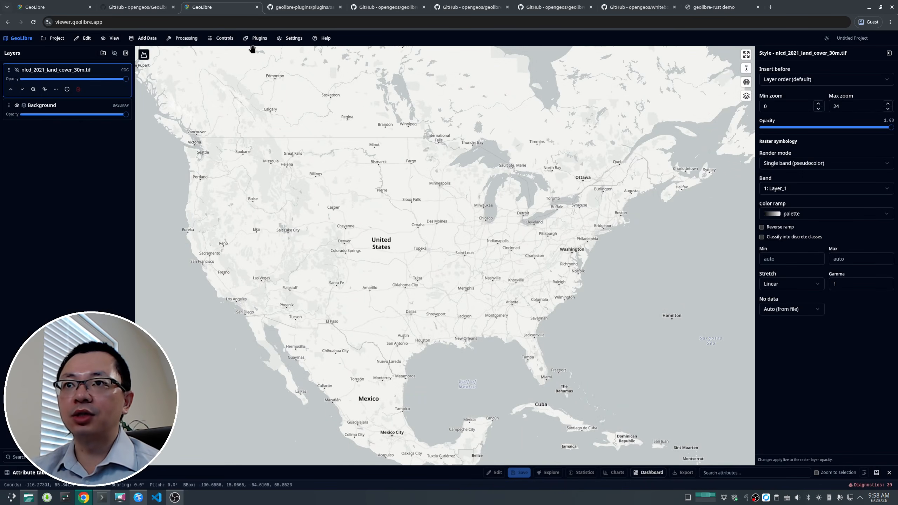
Step: Activate the Sample Plugin and open its workbench panel
click(259, 37)
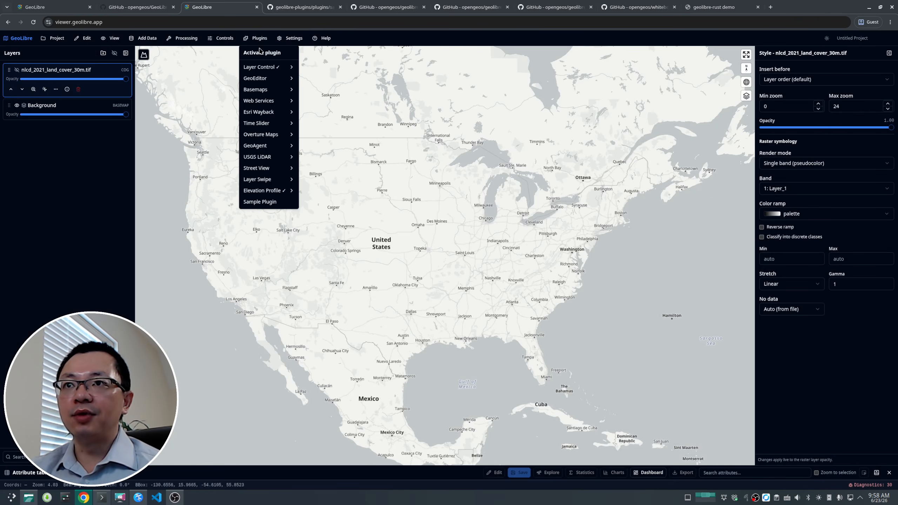
click(275, 202)
click(363, 43)
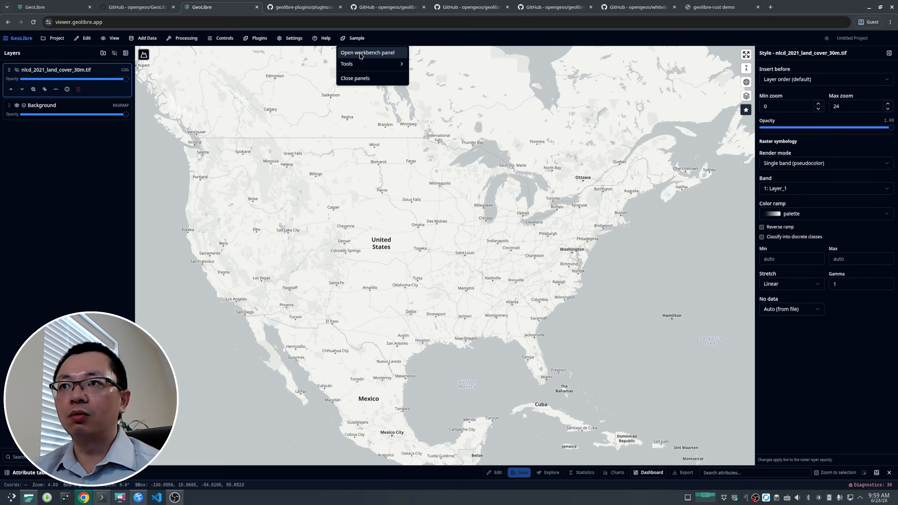
click(361, 56)
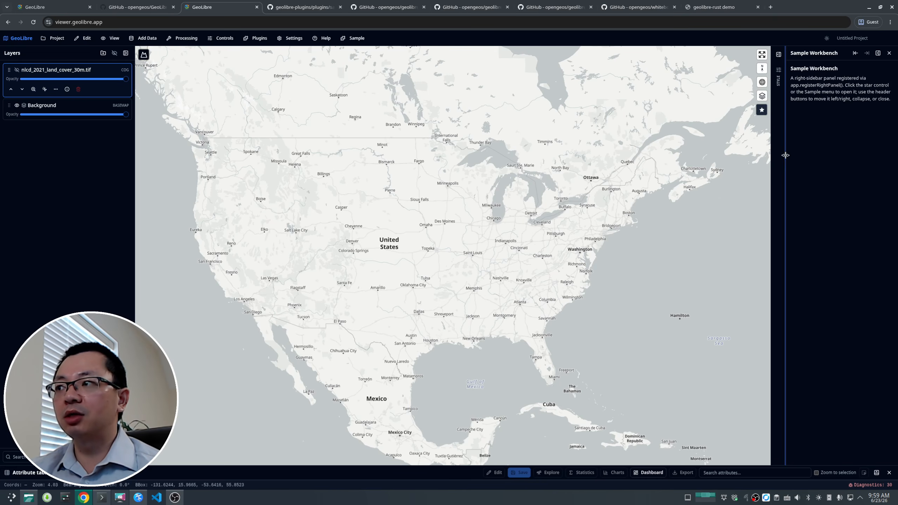
Step: Widen the Sample Workbench panel, then try its collapse and dock-left buttons and return it to the right
drag(785, 152, 740, 147)
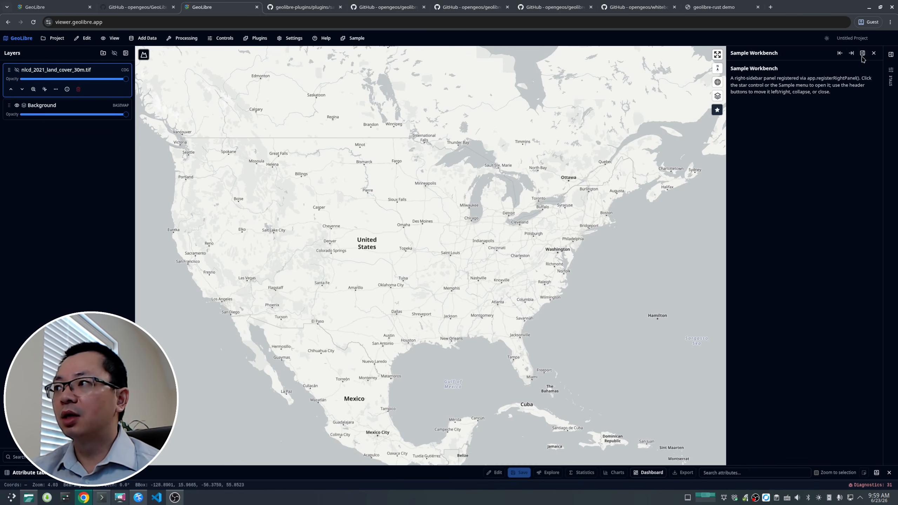
click(865, 54)
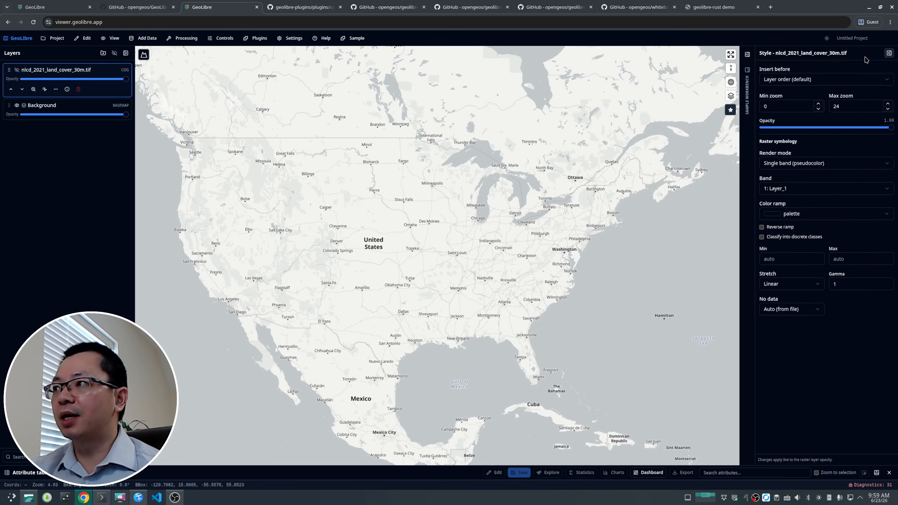
click(747, 55)
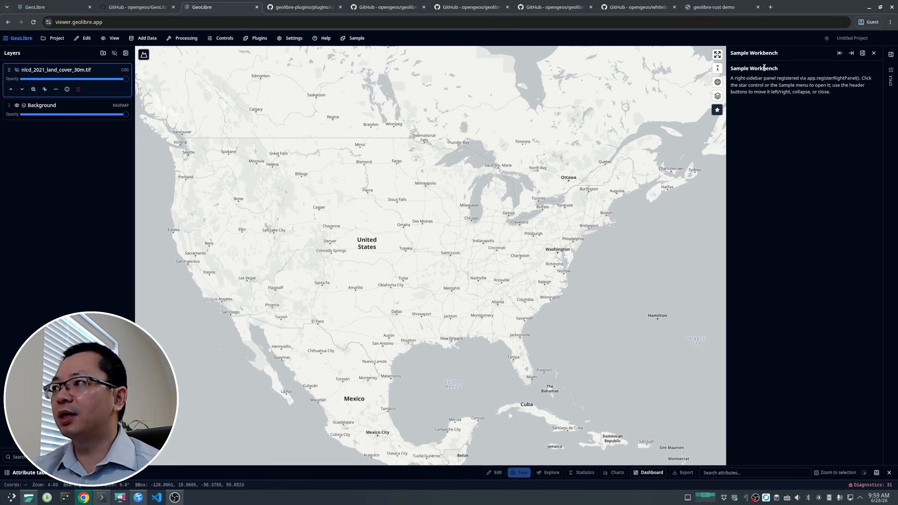
click(840, 53)
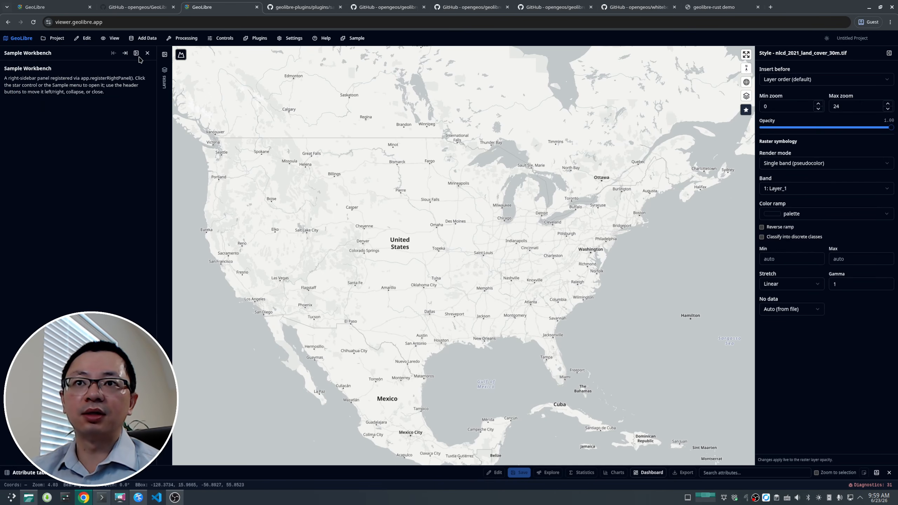
click(141, 53)
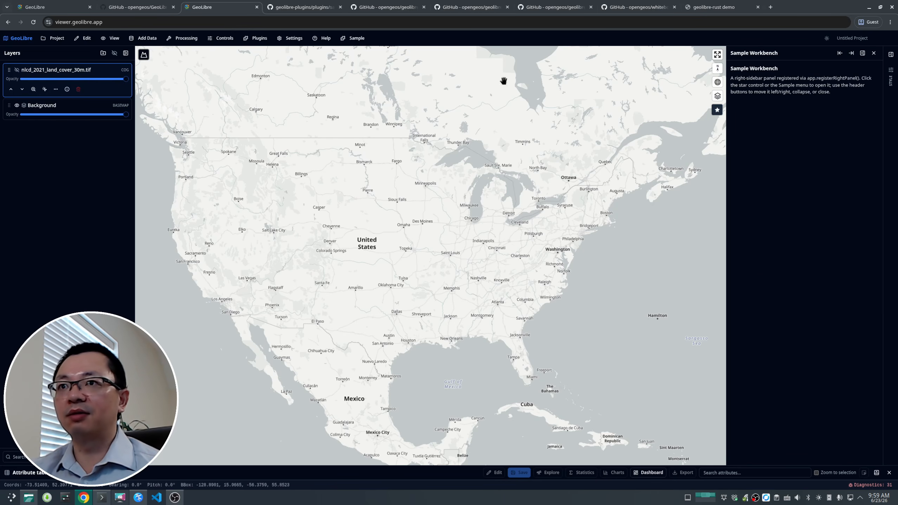
Step: Open the Sample floating tools card and drag it slightly lower on the map
click(345, 39)
mouse_move(368, 64)
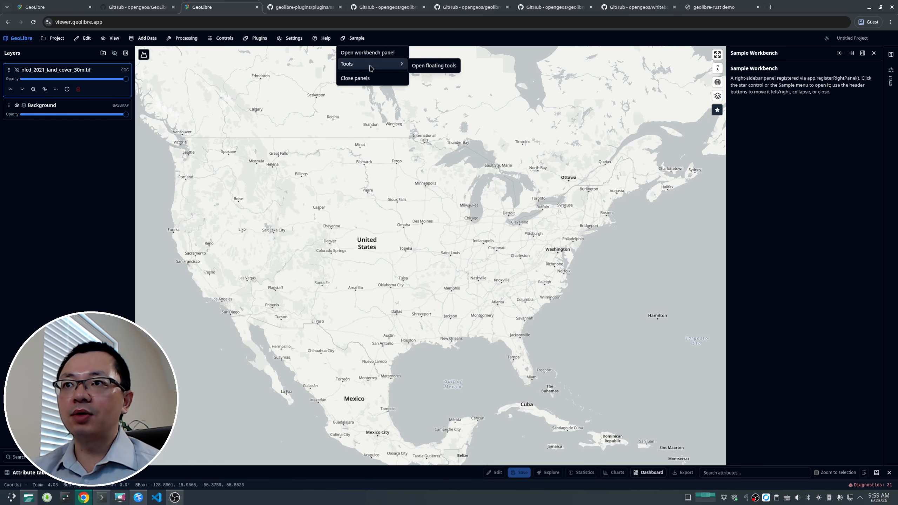
click(423, 67)
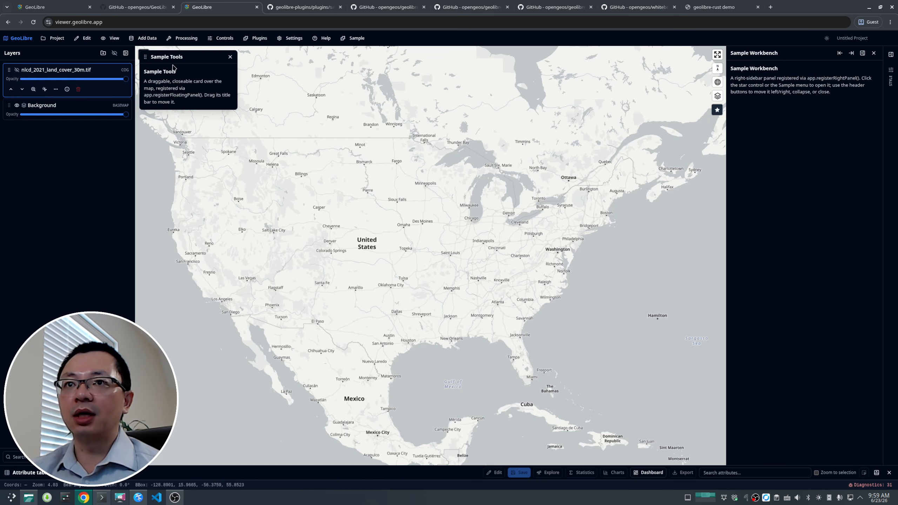
drag(190, 56, 201, 73)
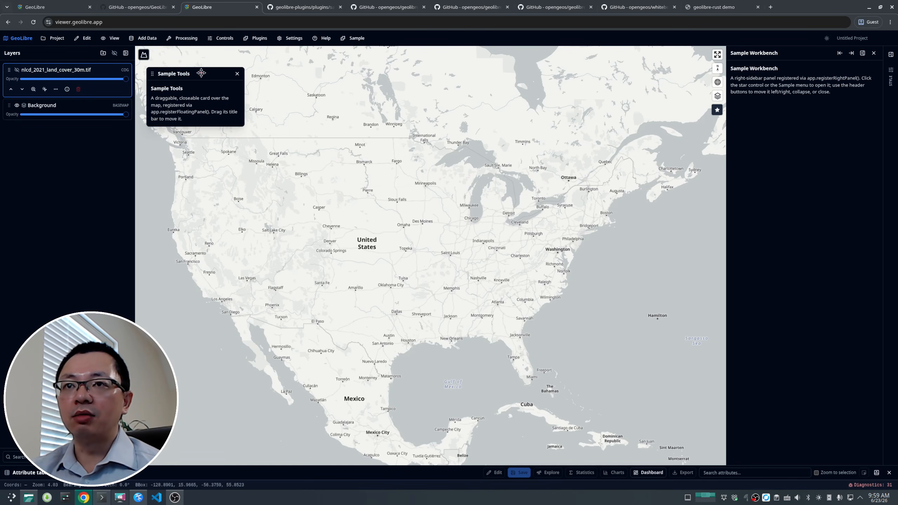
Step: Close the Sample floating tools card
drag(189, 122, 153, 88)
scroll(351, 216, down, 5)
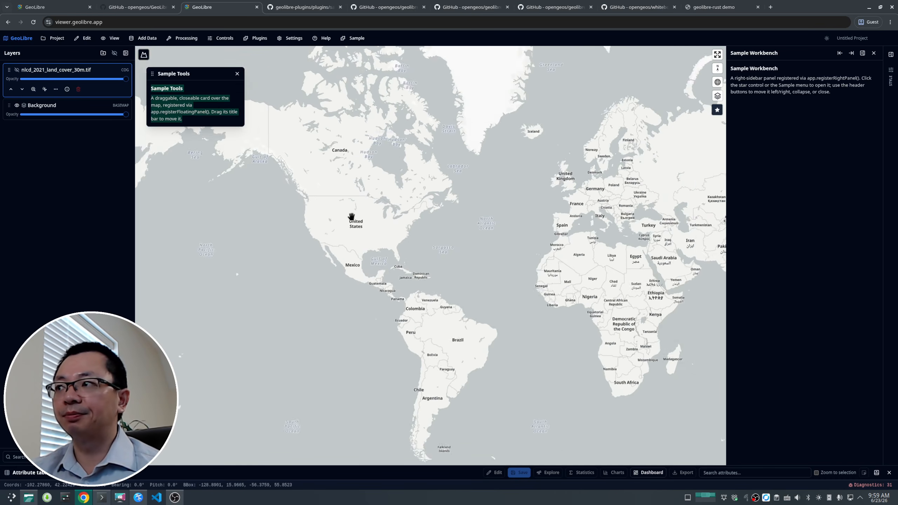
scroll(351, 216, up, 5)
click(236, 73)
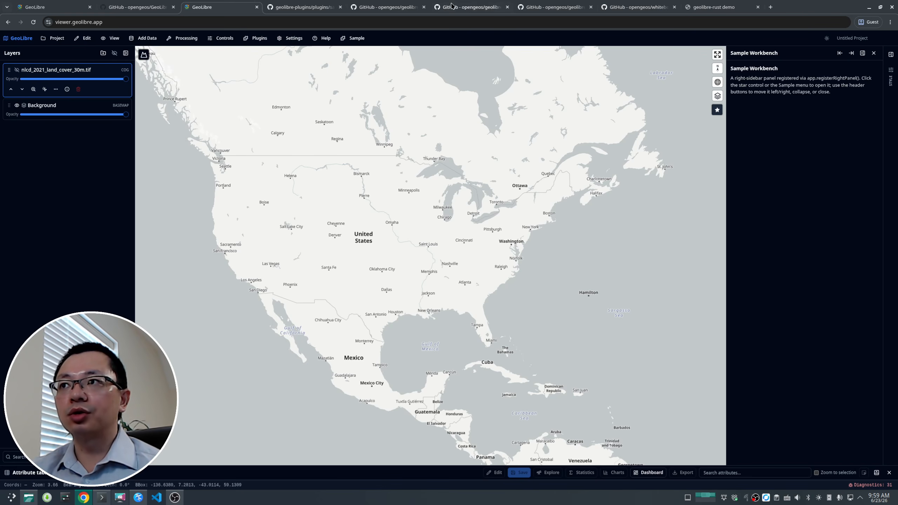
Step: Look over the open GitHub tabs for the plugin registry and the GeoLibre repository
click(393, 8)
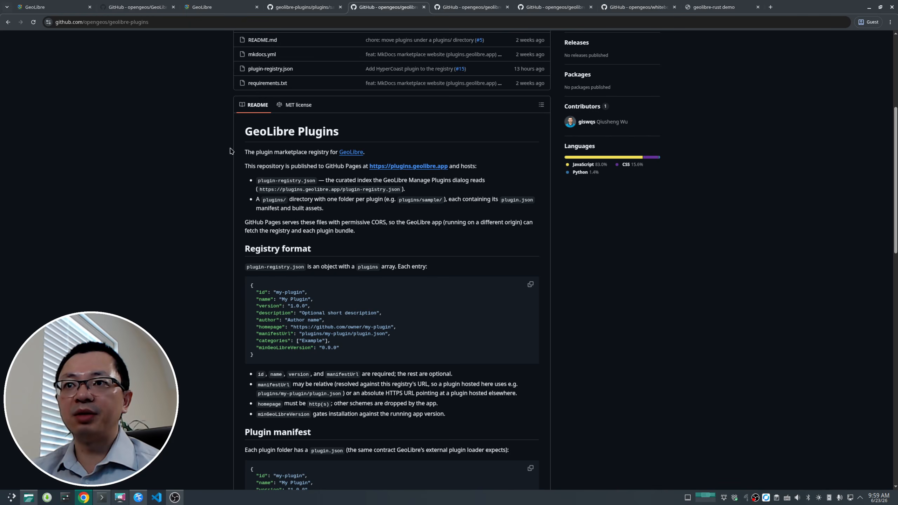
scroll(277, 81, up, 5)
click(302, 8)
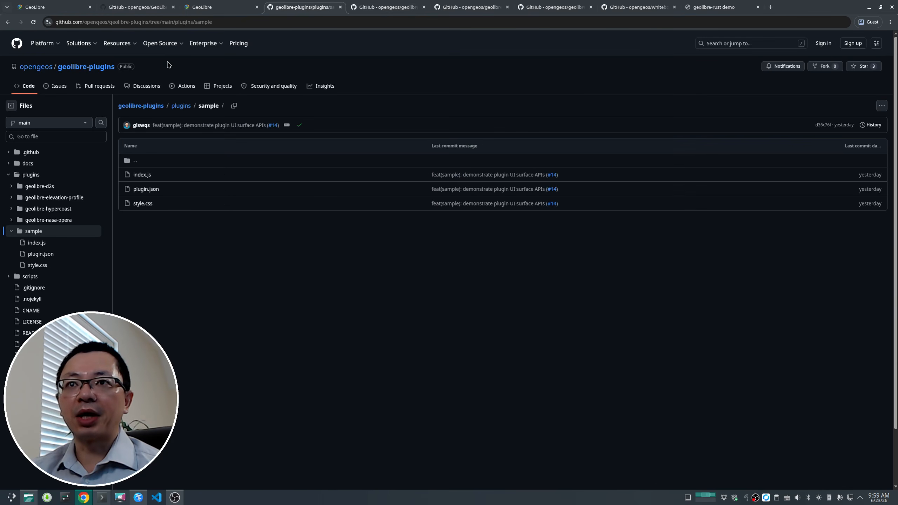
click(140, 7)
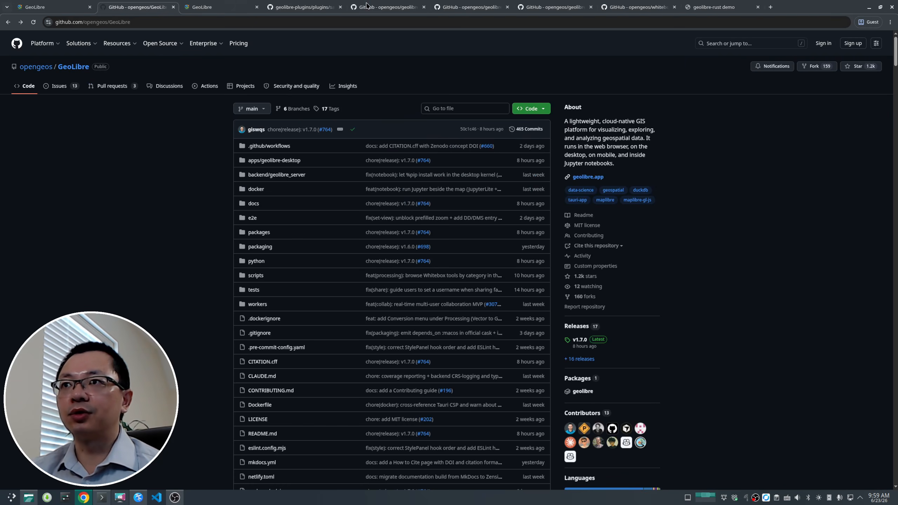
click(214, 7)
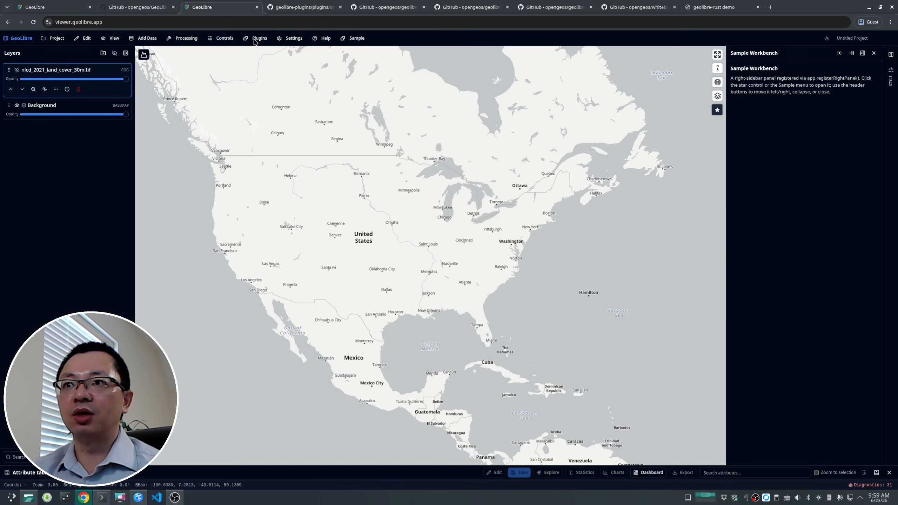
Step: Browse the Processing menu's Network, Conversion, Hydrology and Remote Sensing submenus and the Controls menu
click(186, 41)
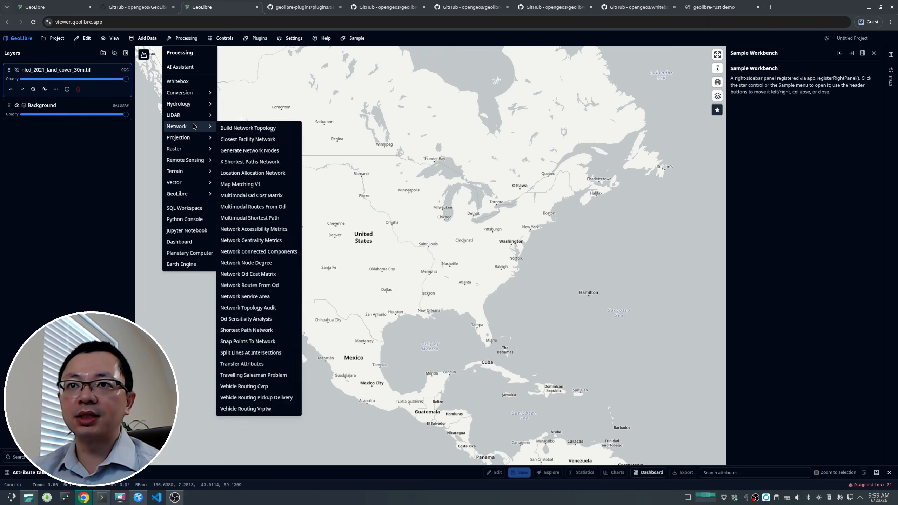
mouse_move(192, 93)
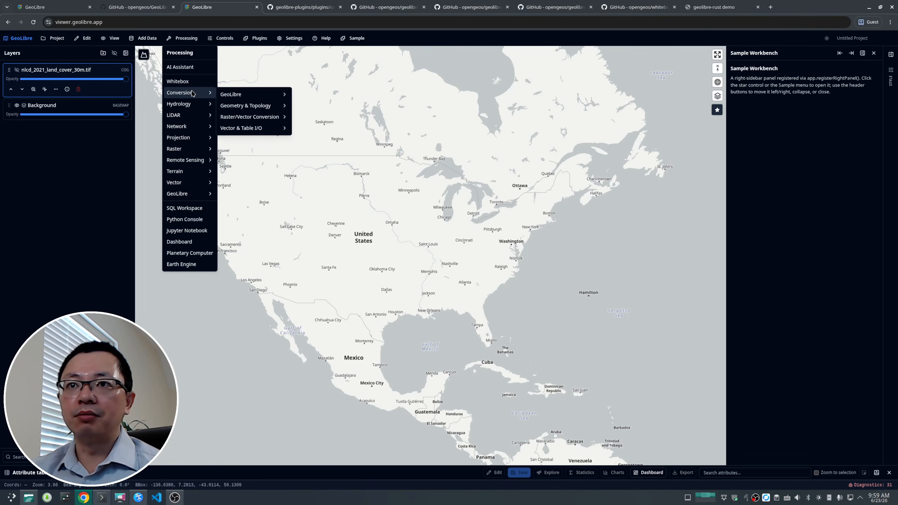
mouse_move(252, 98)
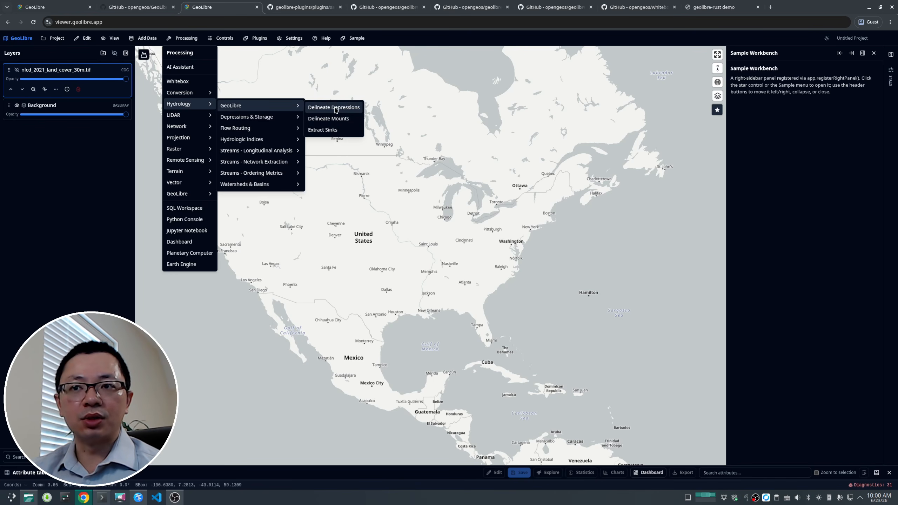
mouse_move(188, 163)
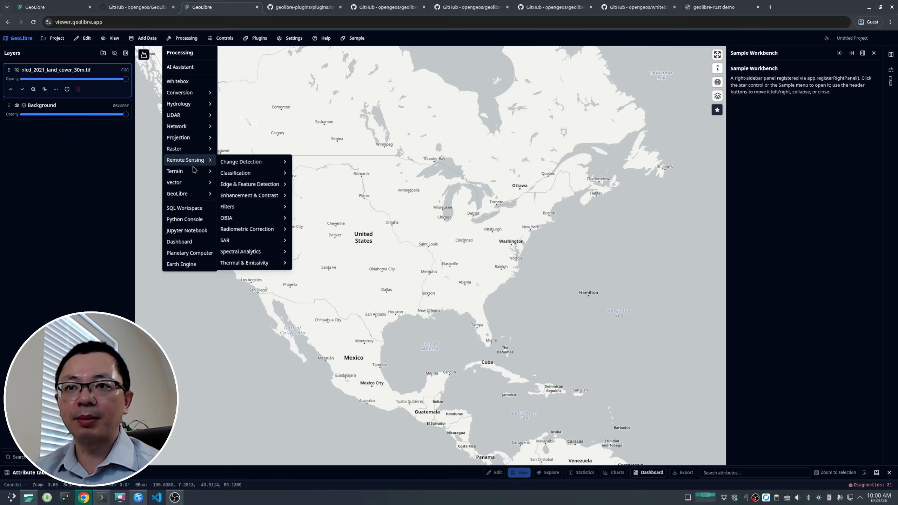
mouse_move(196, 200)
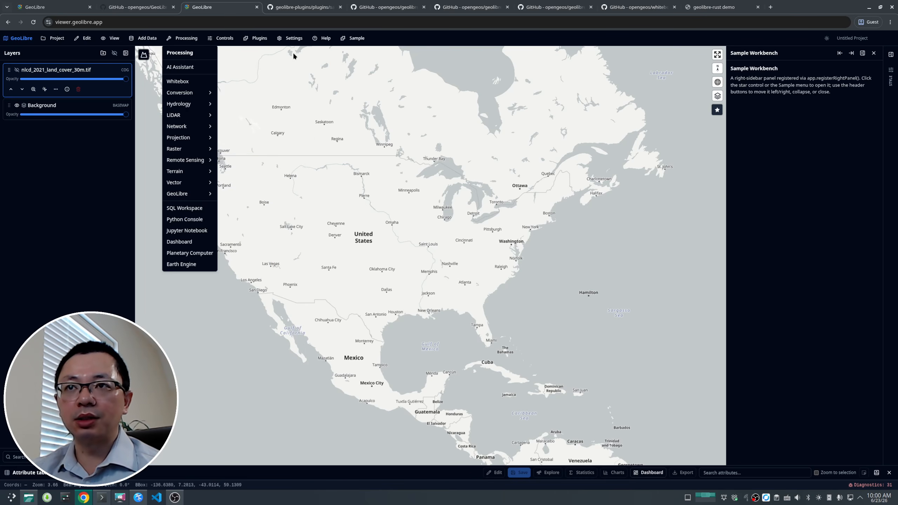
click(227, 39)
click(184, 47)
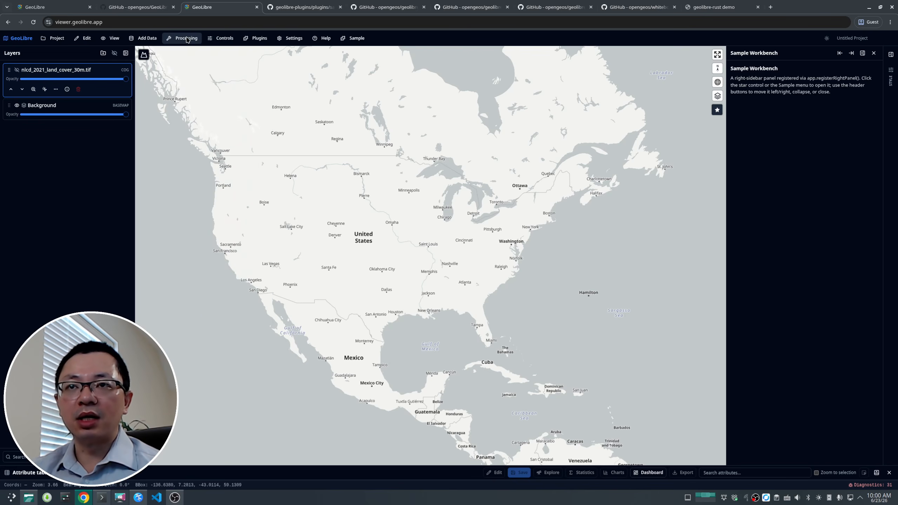
Step: Open the Jupyter Notebook panel from the Processing menu
click(190, 41)
mouse_move(195, 179)
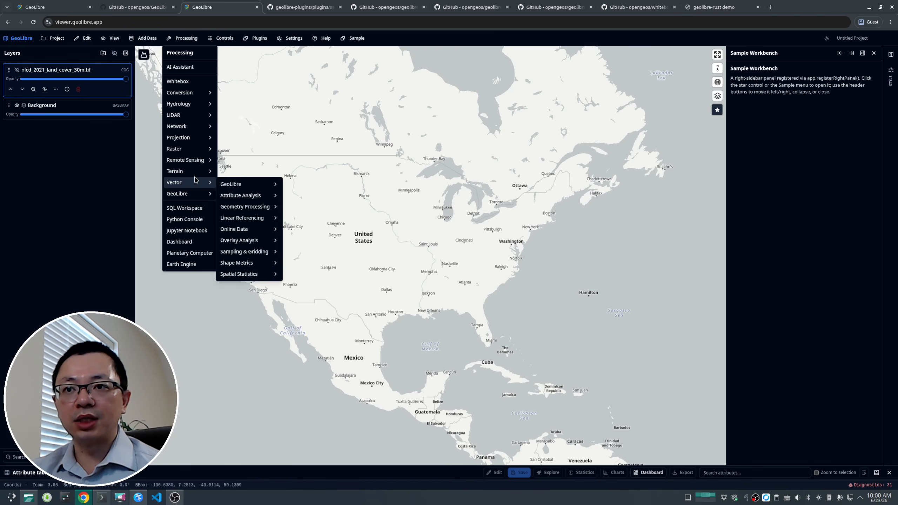
click(191, 234)
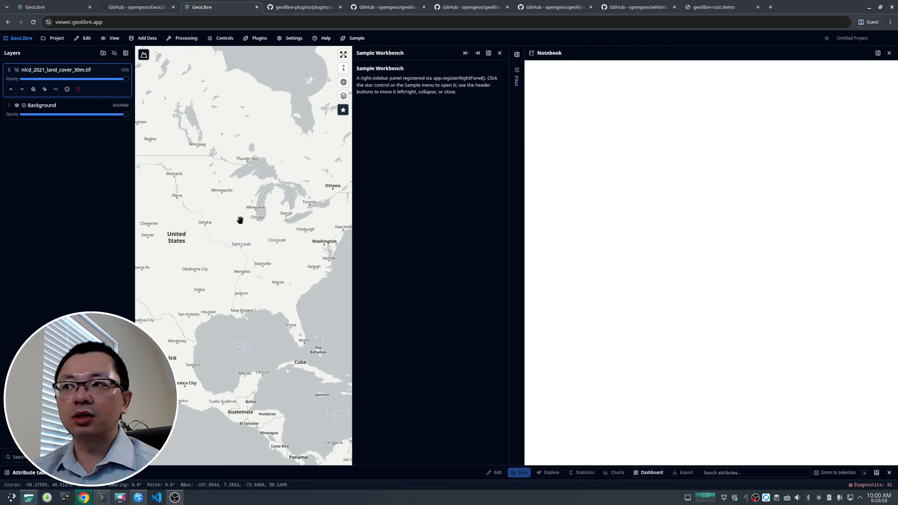
Step: Close the Sample Workbench panel and open the Welcome.ipynb notebook in the Notebook panel
click(500, 54)
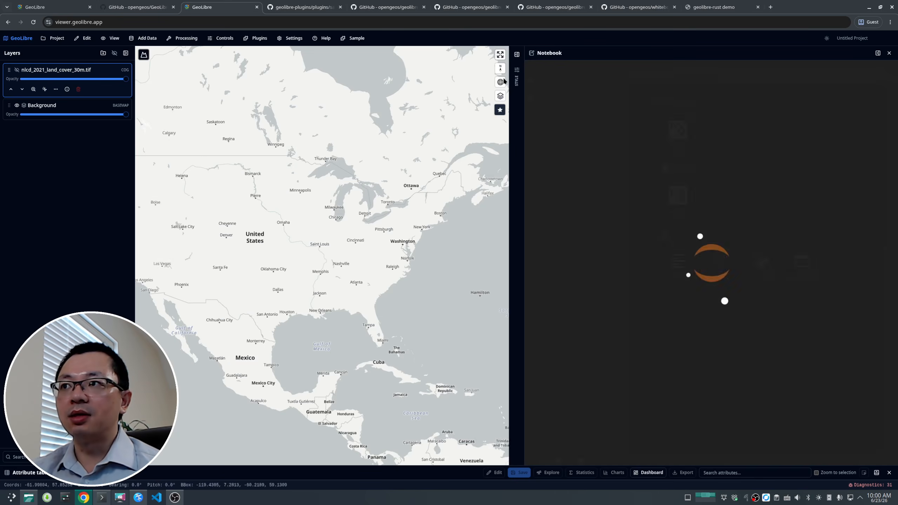
double_click(565, 119)
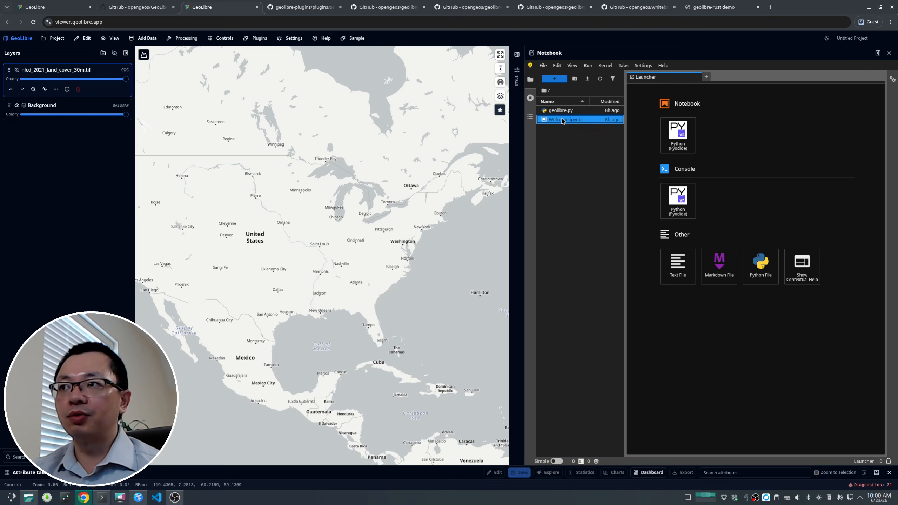
scroll(647, 194, down, 1)
scroll(648, 194, up, 1)
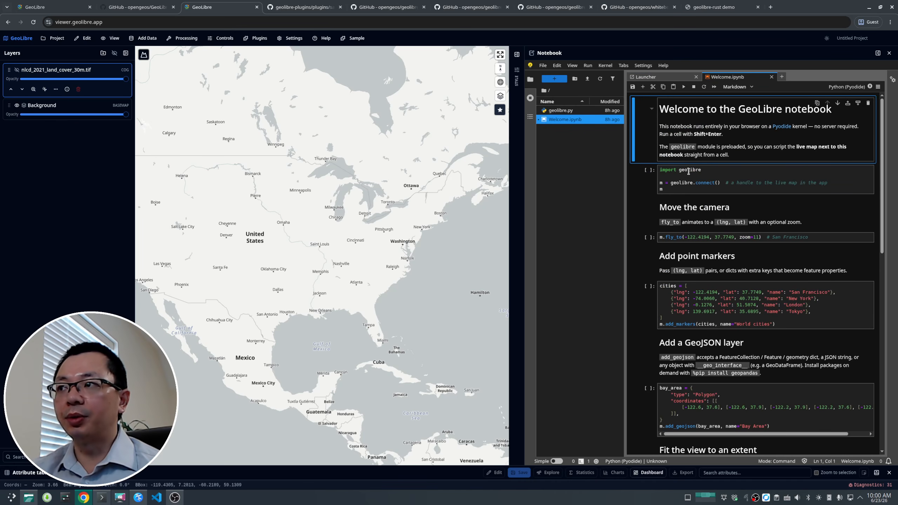
Step: Run the notebook's first cells to connect to the live map and fly to San Francisco
click(702, 183)
click(684, 87)
click(683, 87)
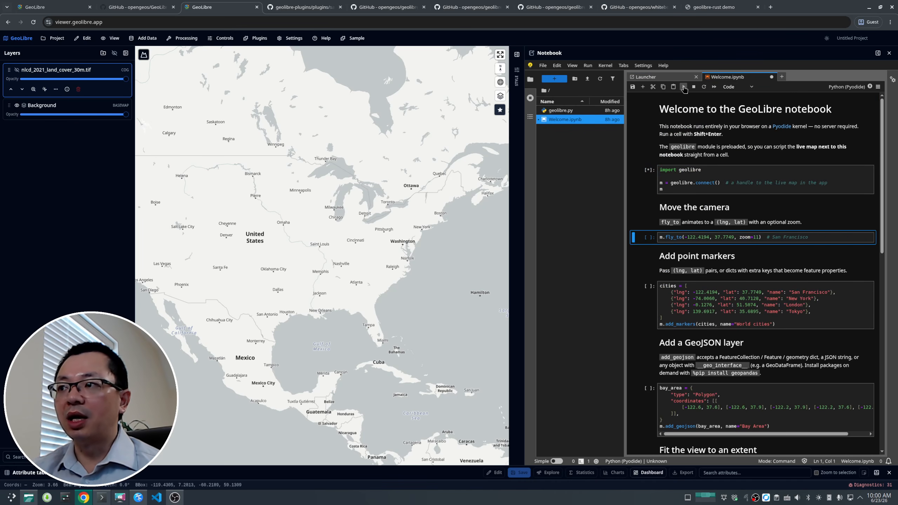
click(684, 86)
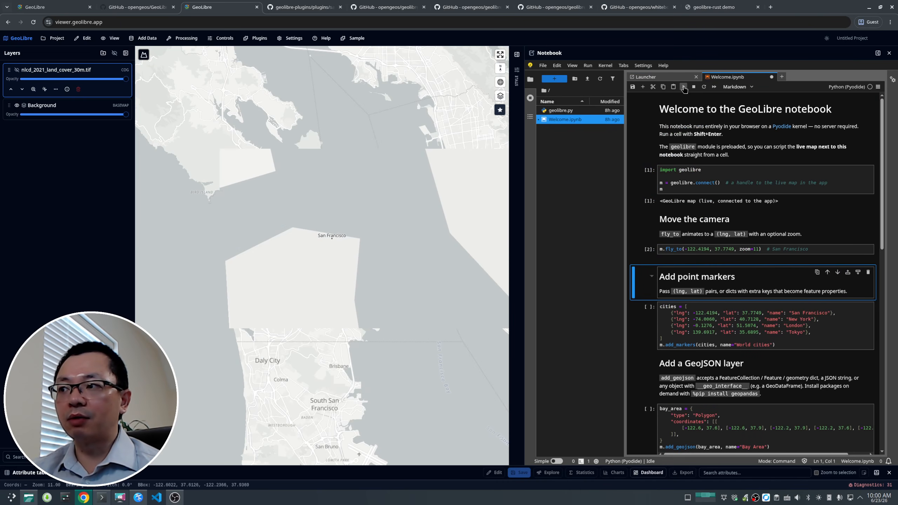
Step: Run the remaining example cells that add World cities markers, a Bay Area GeoJSON layer and fit the view to its bounds
click(683, 86)
click(684, 87)
click(684, 86)
click(684, 87)
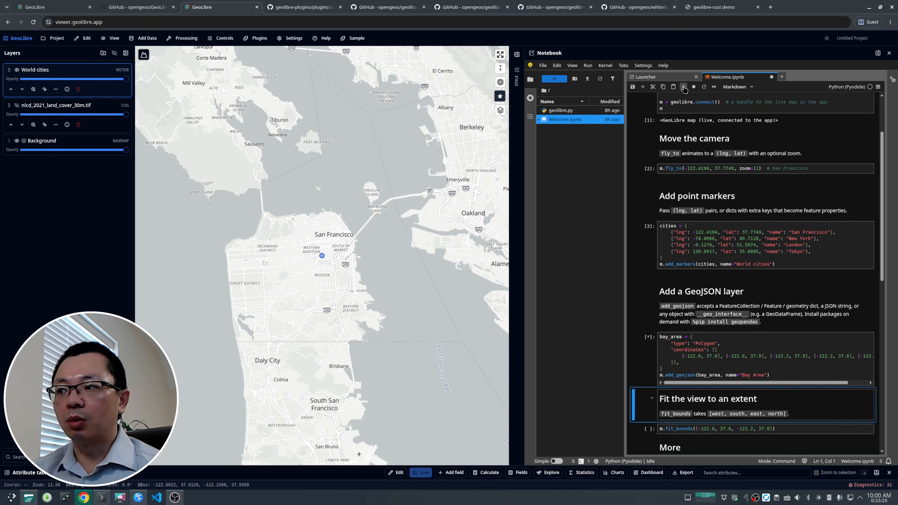
click(684, 87)
click(684, 87)
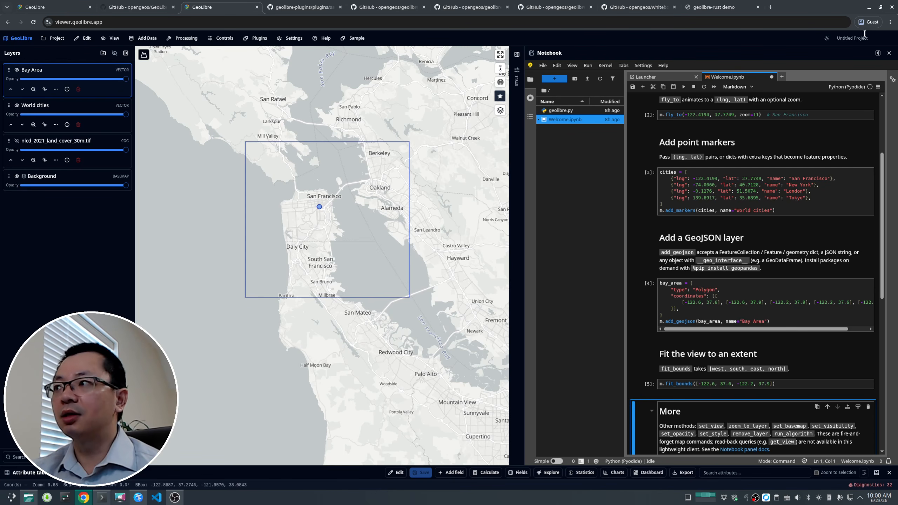
Step: Close the Notebook panel to give the map the full width
click(889, 53)
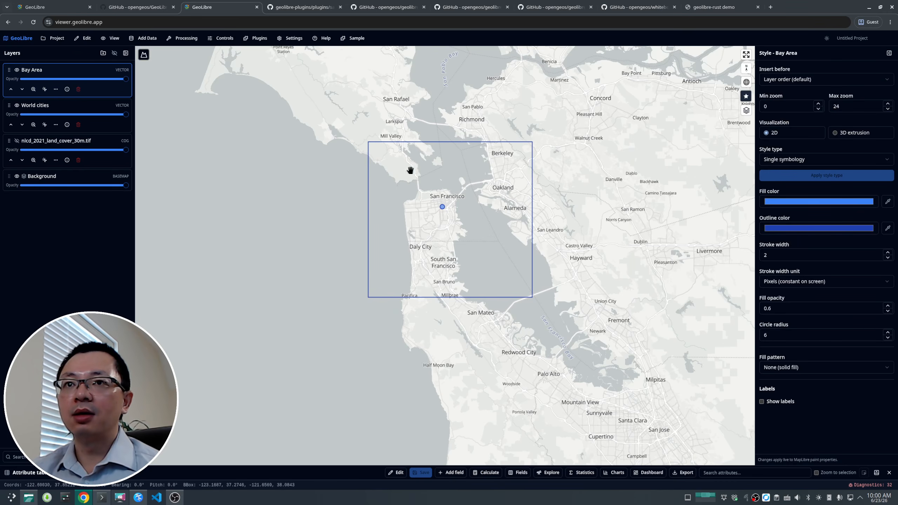
drag(411, 168, 353, 190)
scroll(326, 179, up, 5)
scroll(305, 173, down, 3)
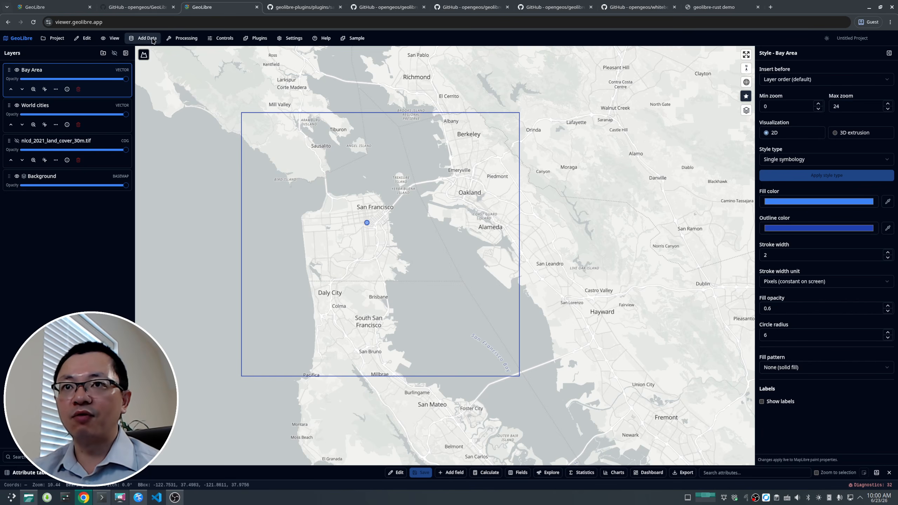
Step: Open the Field Collection tool and create a new point collection layer named Field Observations
click(229, 39)
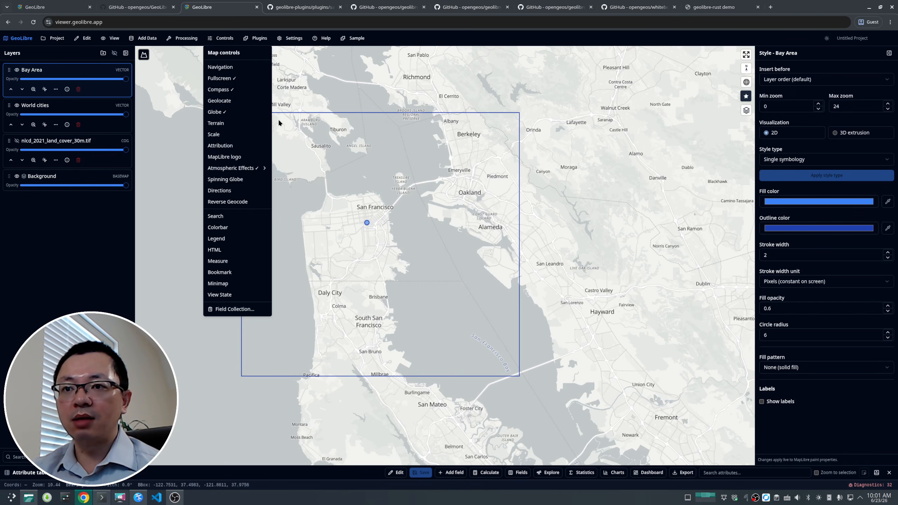
click(234, 309)
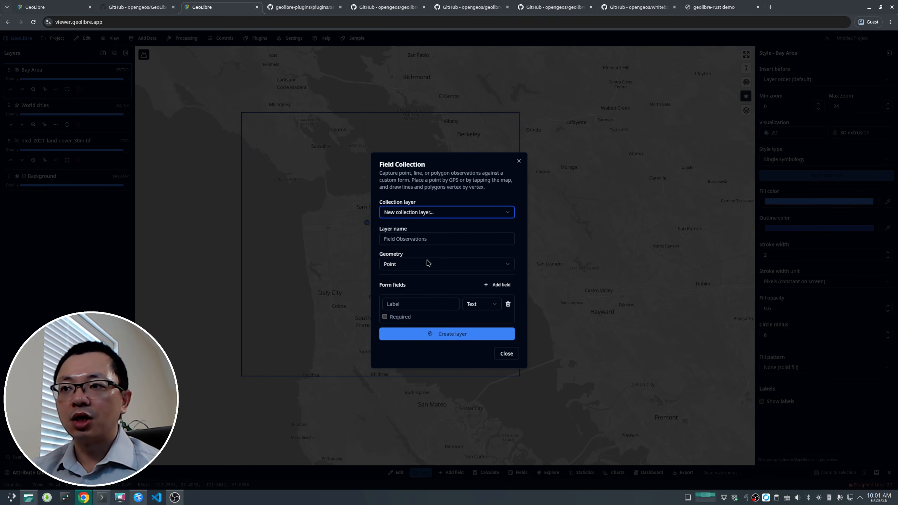
click(443, 334)
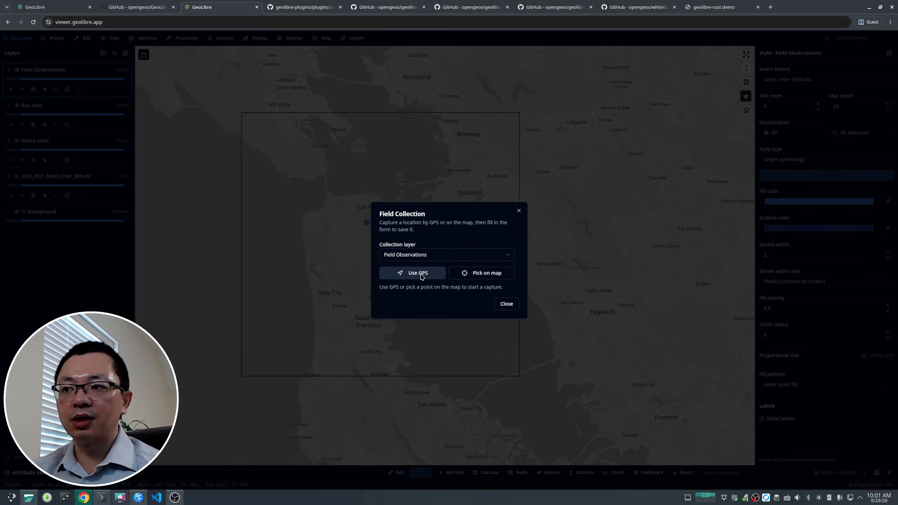
Step: Pick a point on the map in western San Francisco and save it to Field Observations
click(491, 280)
click(339, 252)
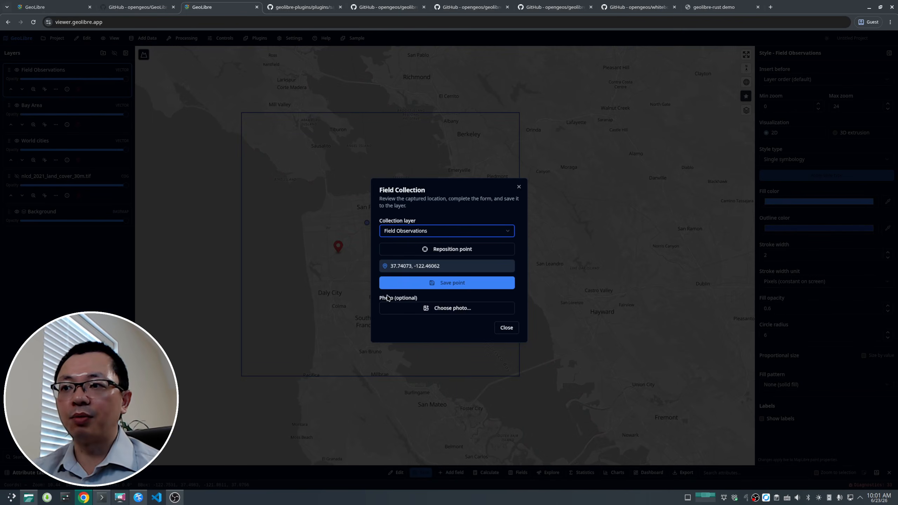
click(455, 287)
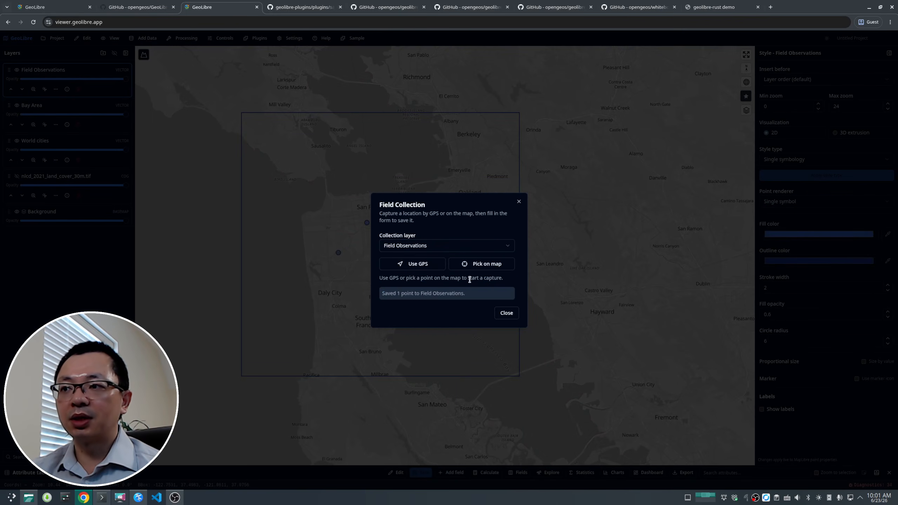
Step: Pick and save a second point east of the bay, then close the Field Collection dialog
click(488, 265)
click(594, 234)
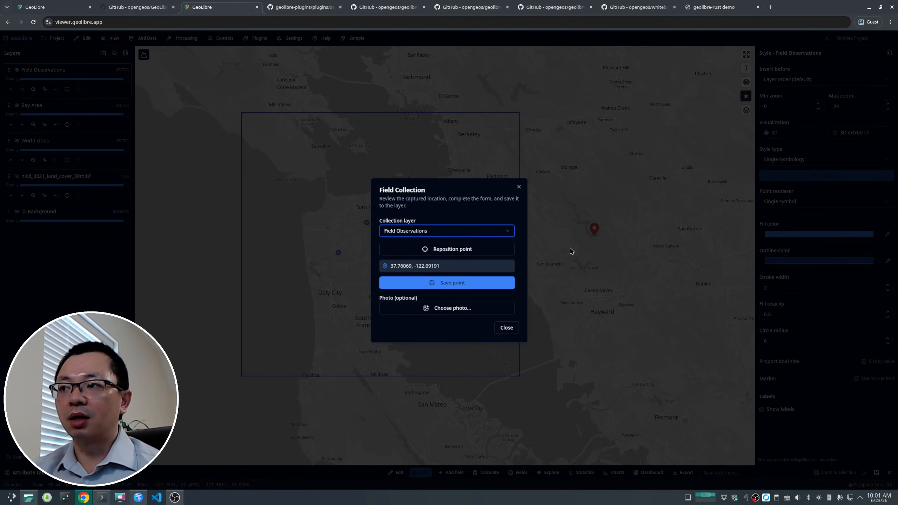
click(458, 287)
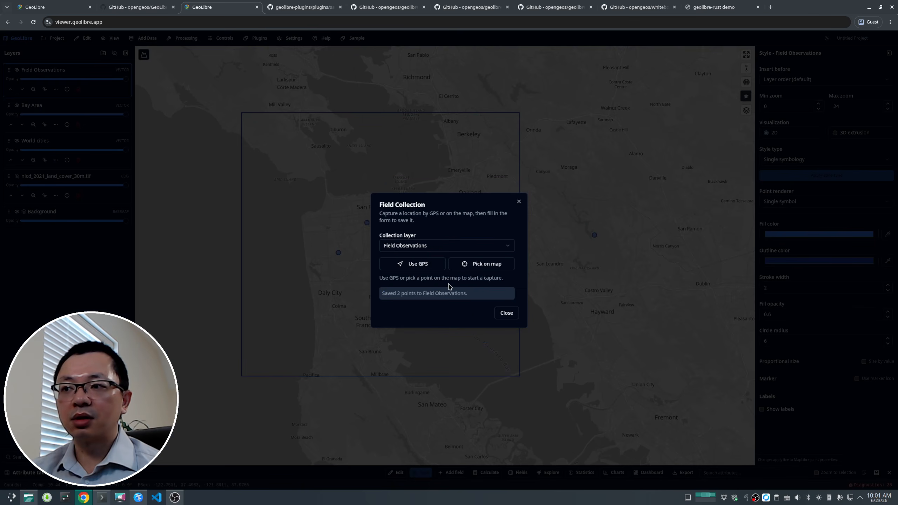
click(506, 313)
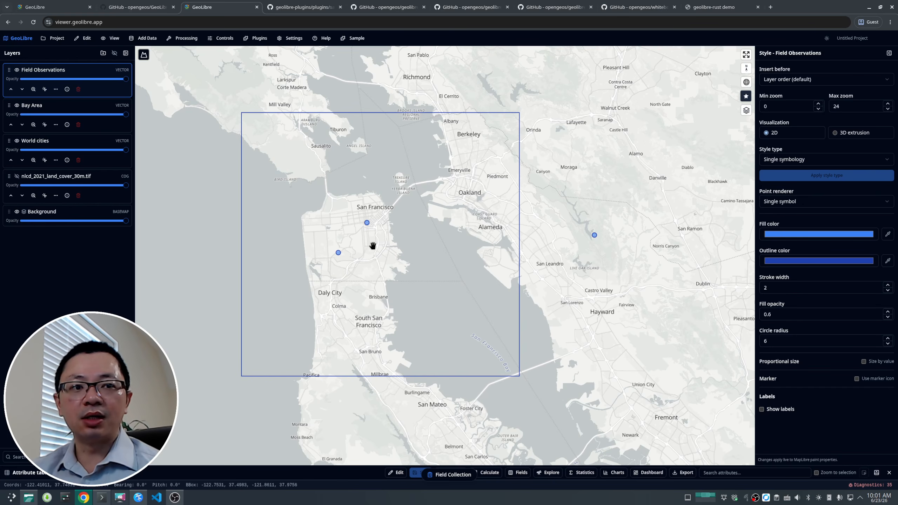
Step: Switch to the GeoLibre GitHub repository tab and look over the repository page
scroll(373, 240, down, 5)
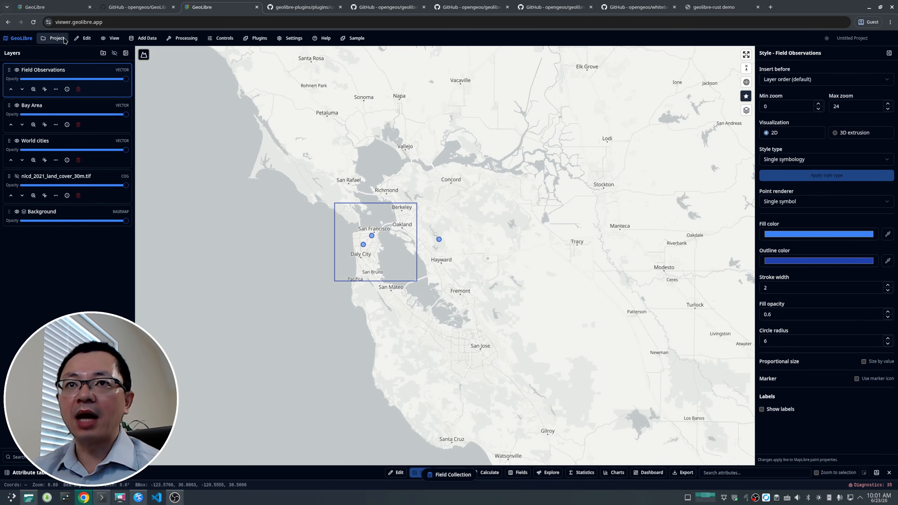
click(131, 8)
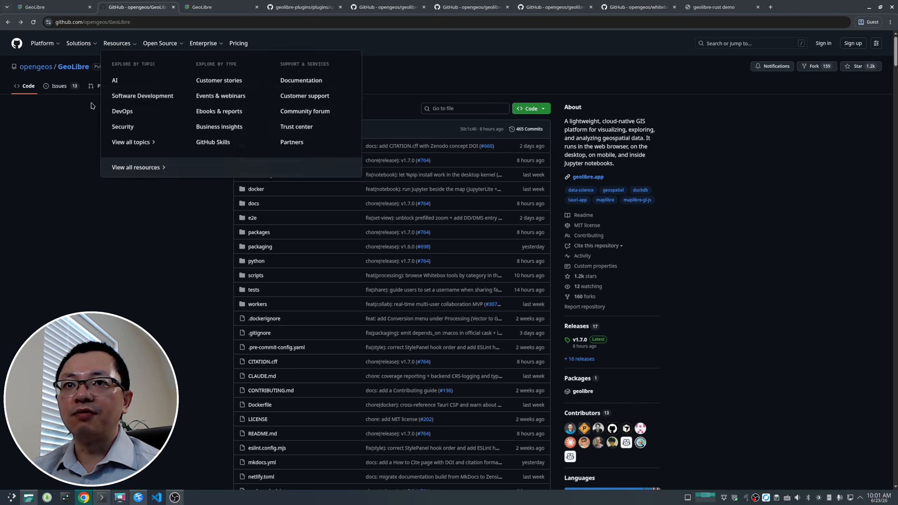
click(60, 87)
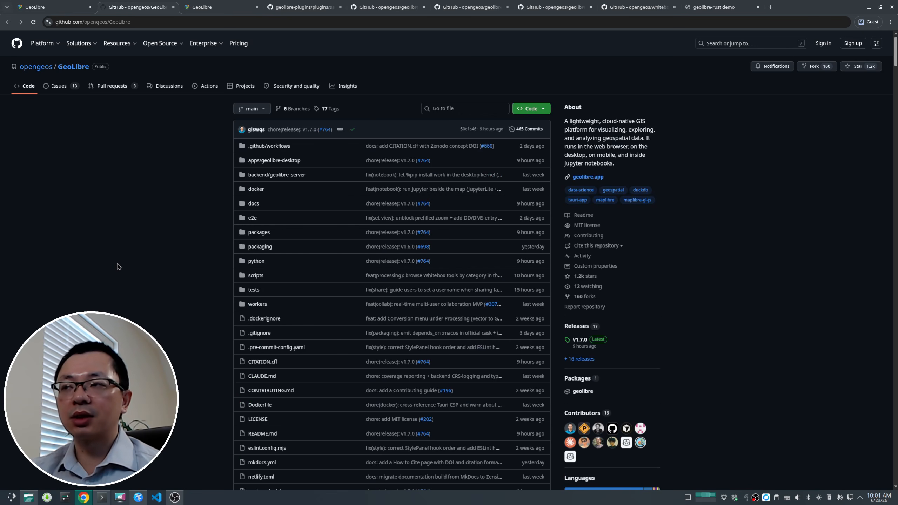
scroll(119, 266, down, 4)
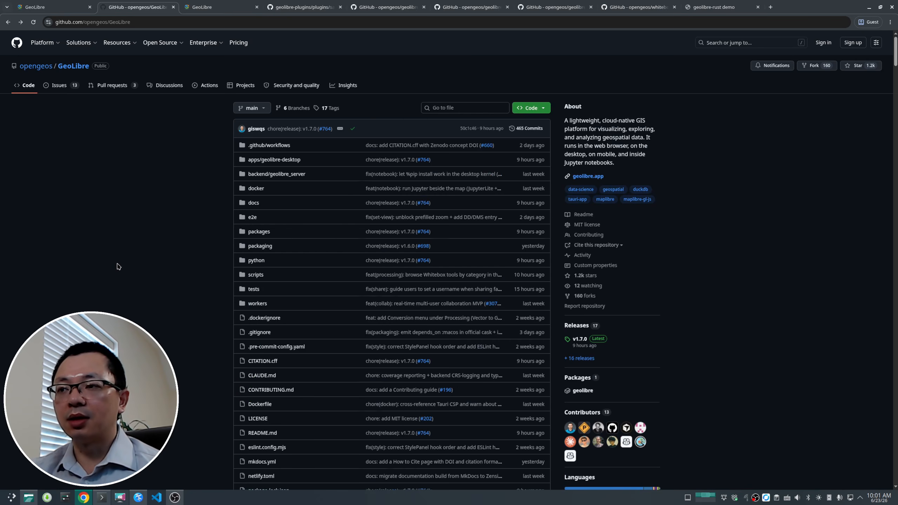
scroll(118, 267, up, 2)
scroll(119, 267, up, 2)
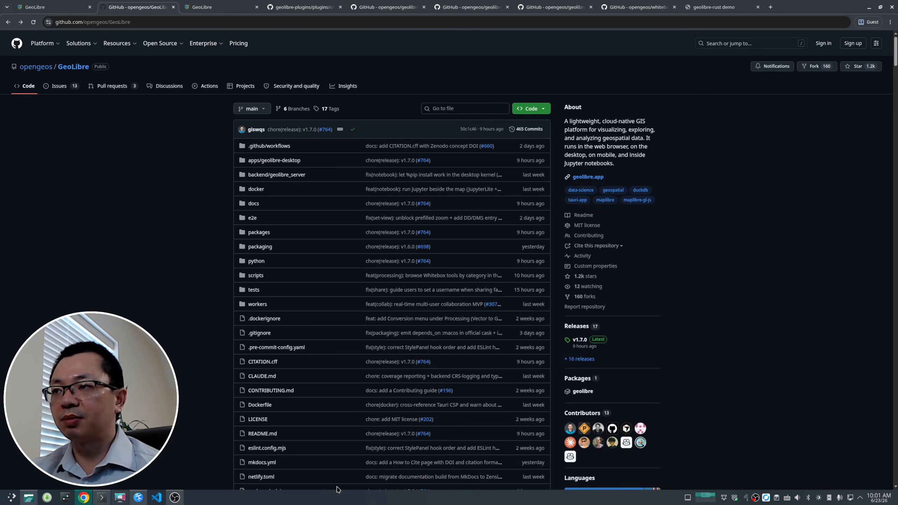